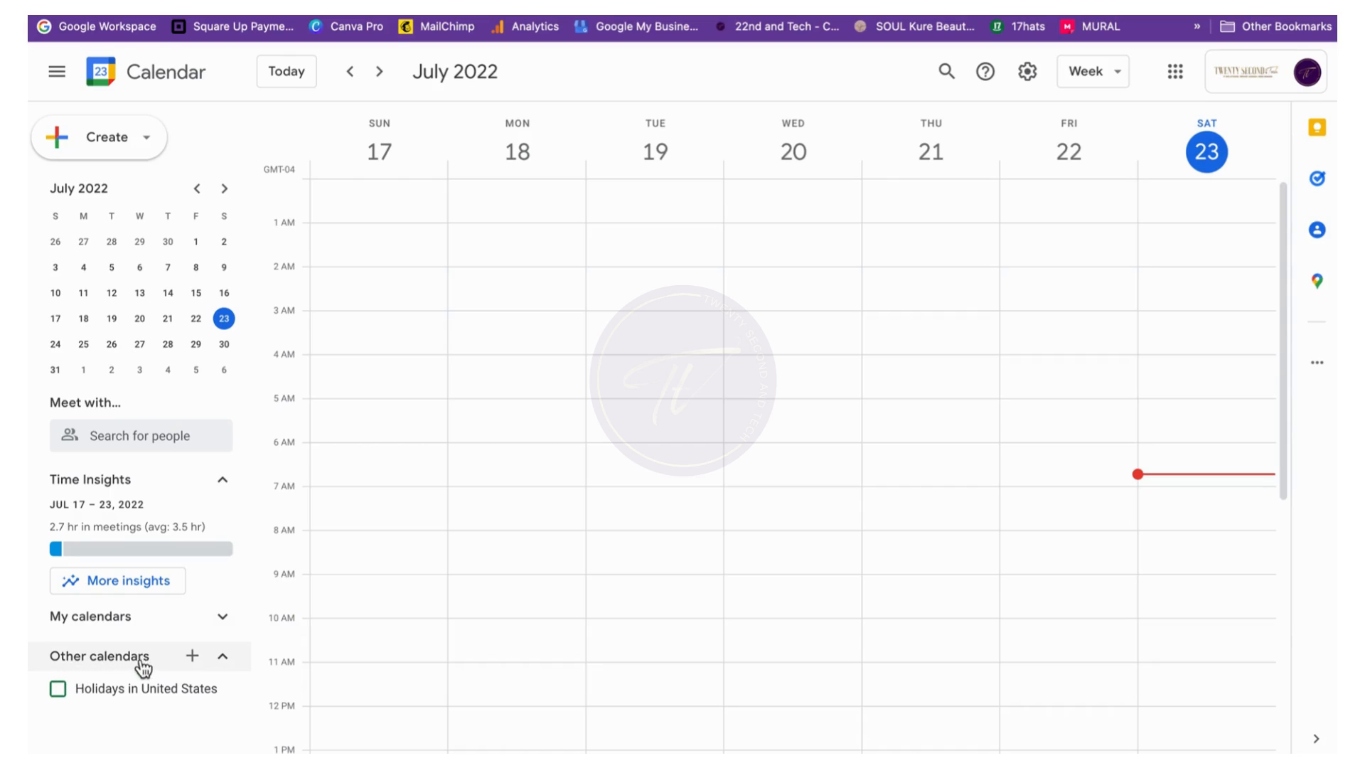
# Start a new calendar under the other calendars and name it "Test Content Holiday Calendar"
pyautogui.click(201, 663)
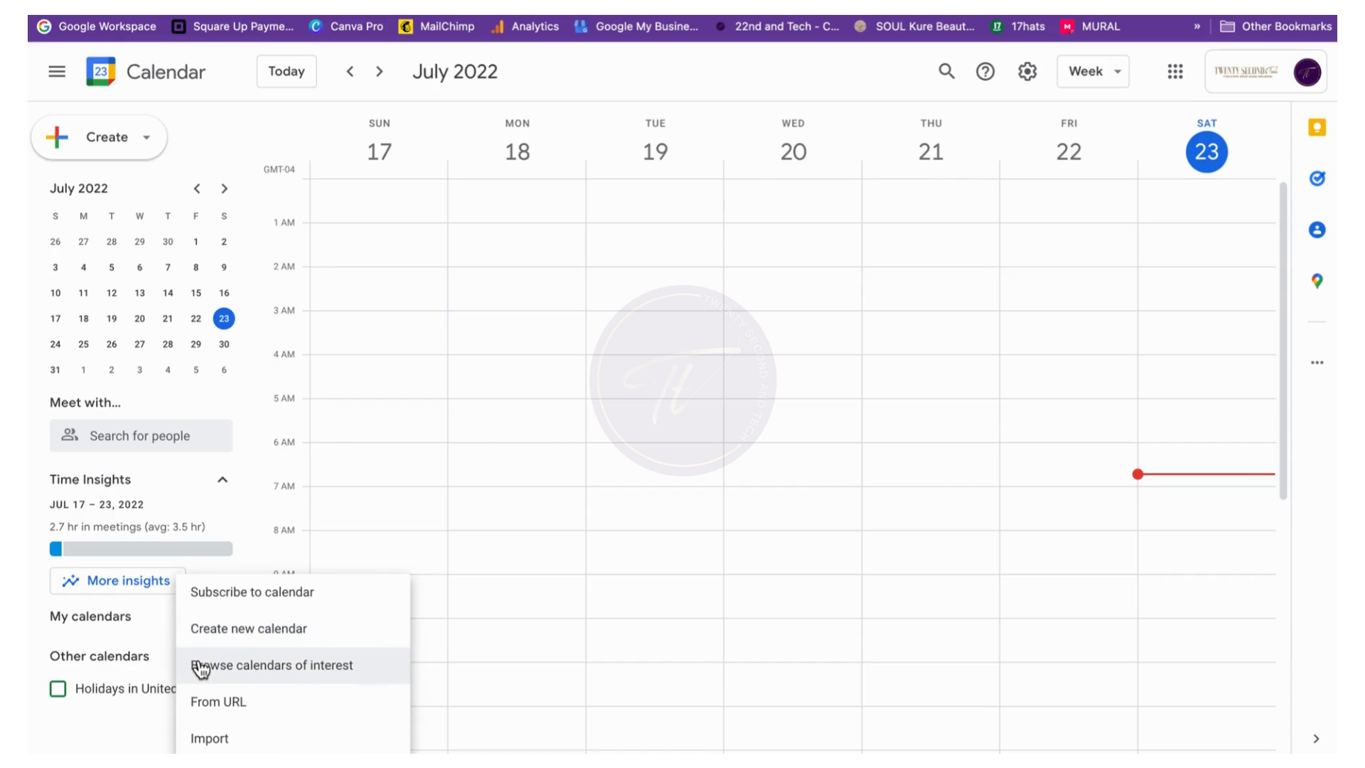
pyautogui.click(227, 631)
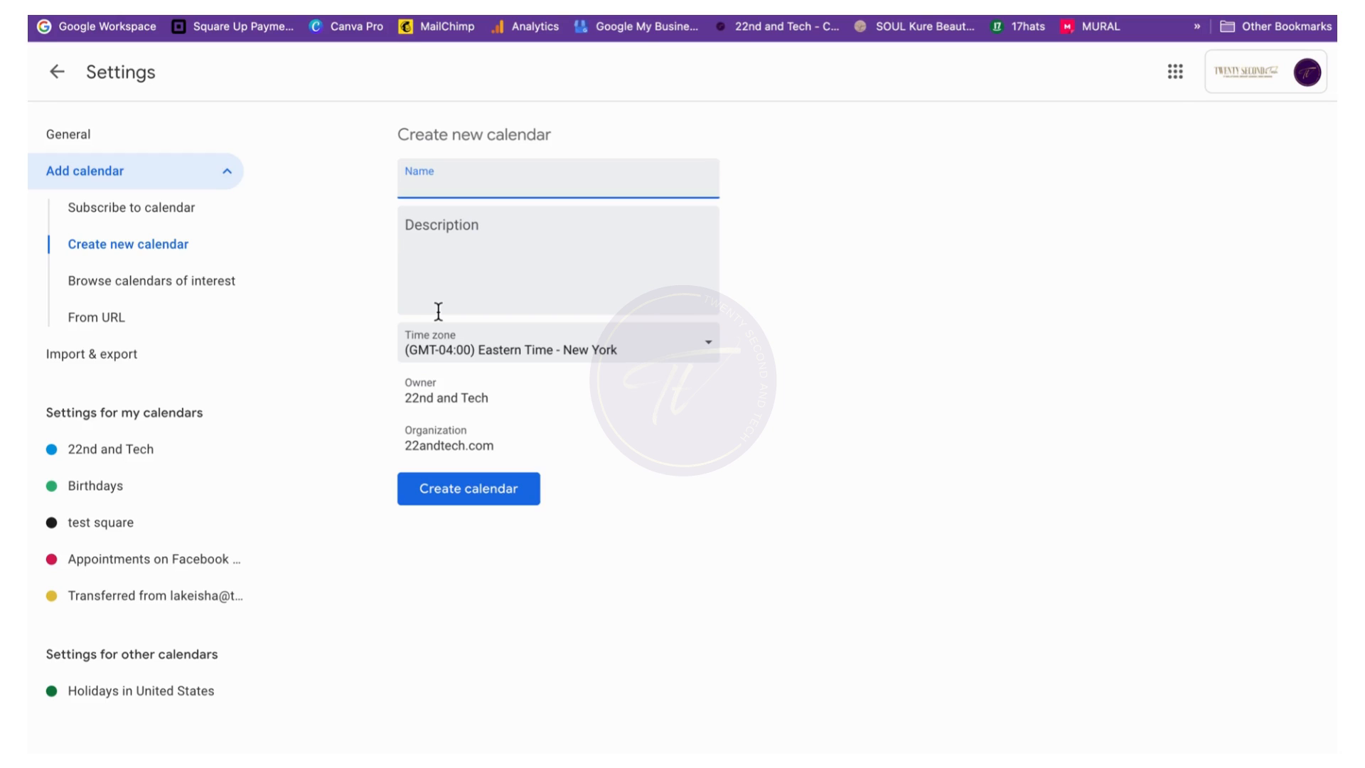
pyautogui.write('2')
pyautogui.press('BackSpace')
pyautogui.write('2')
pyautogui.press('BackSpace')
pyautogui.write('Test Content Holiday Calendar')
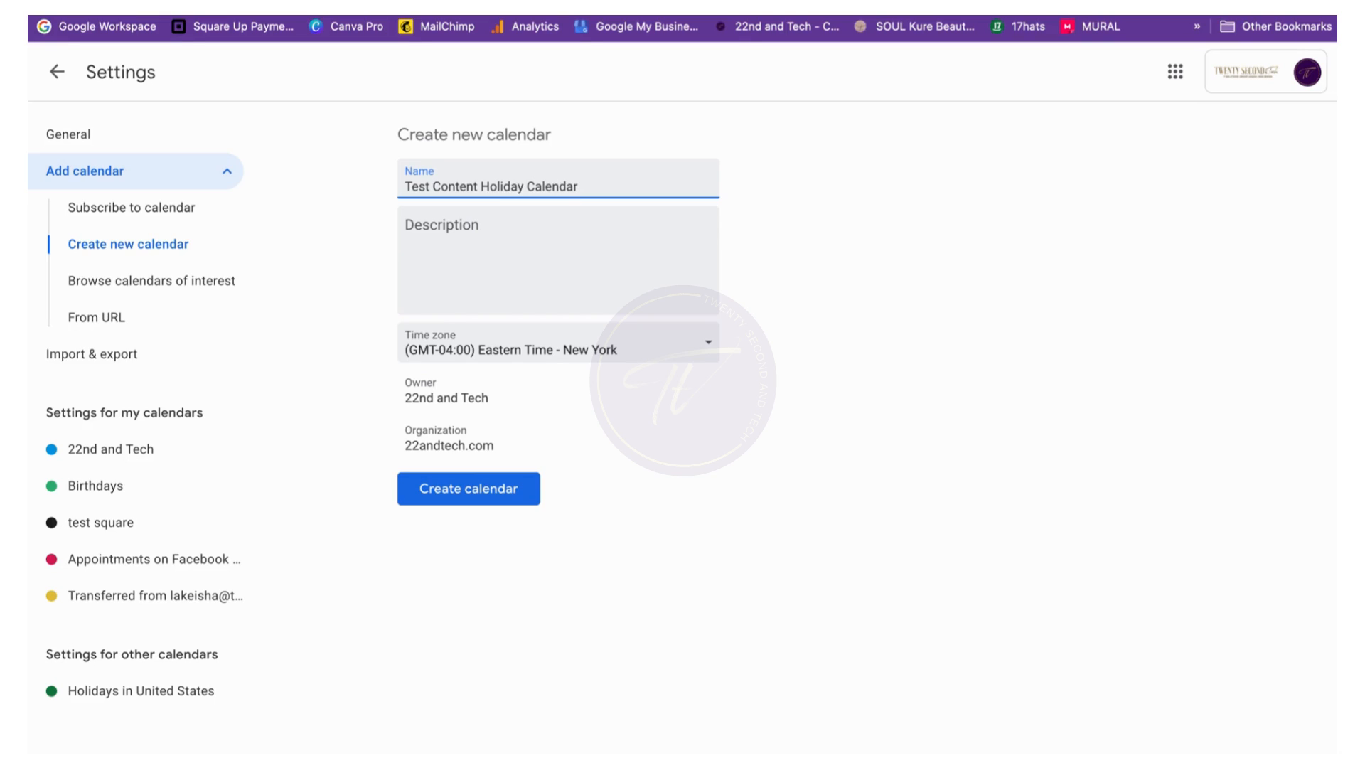
# Enter the description "This calendar has a list of holidays that you can use to create content." and create the calendar
pyautogui.click(484, 264)
pyautogui.write('This ')
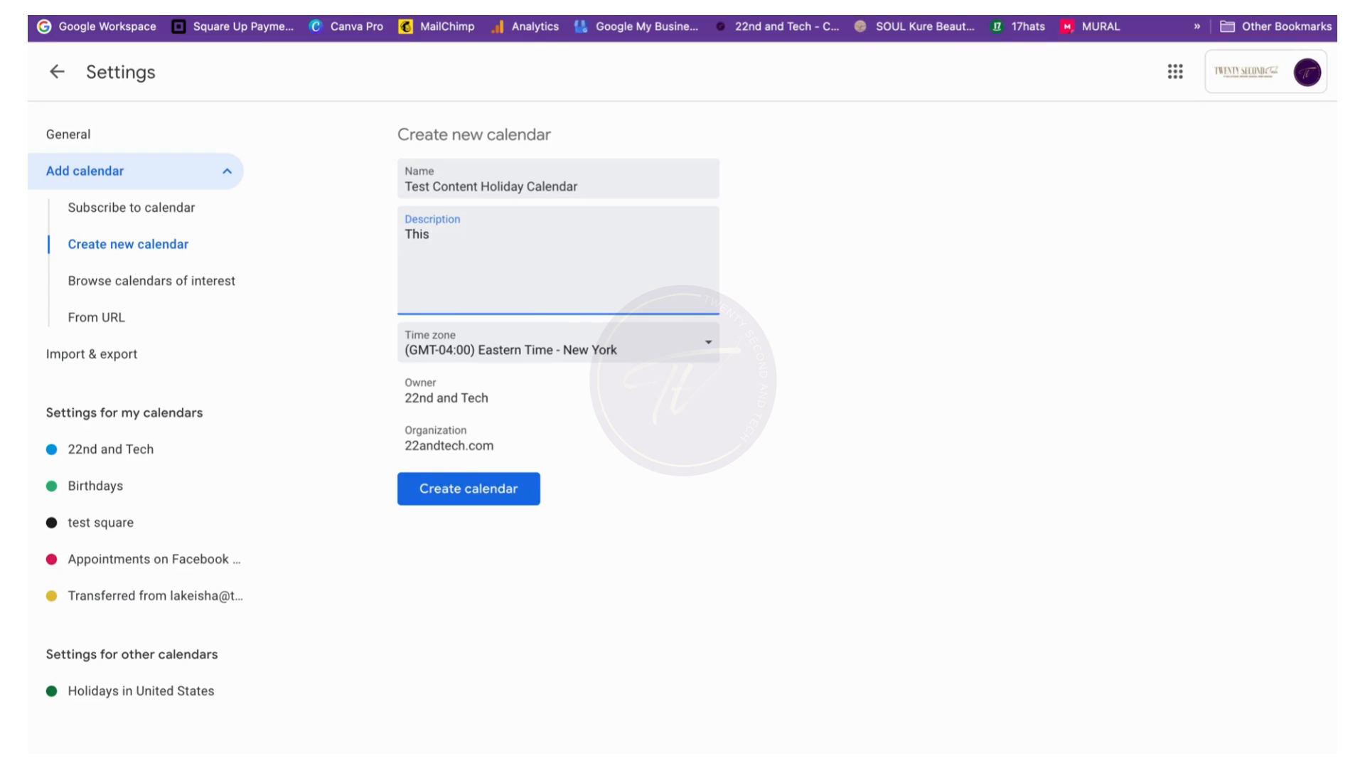
pyautogui.write('calendar has a list of holidays that you can use to create content.')
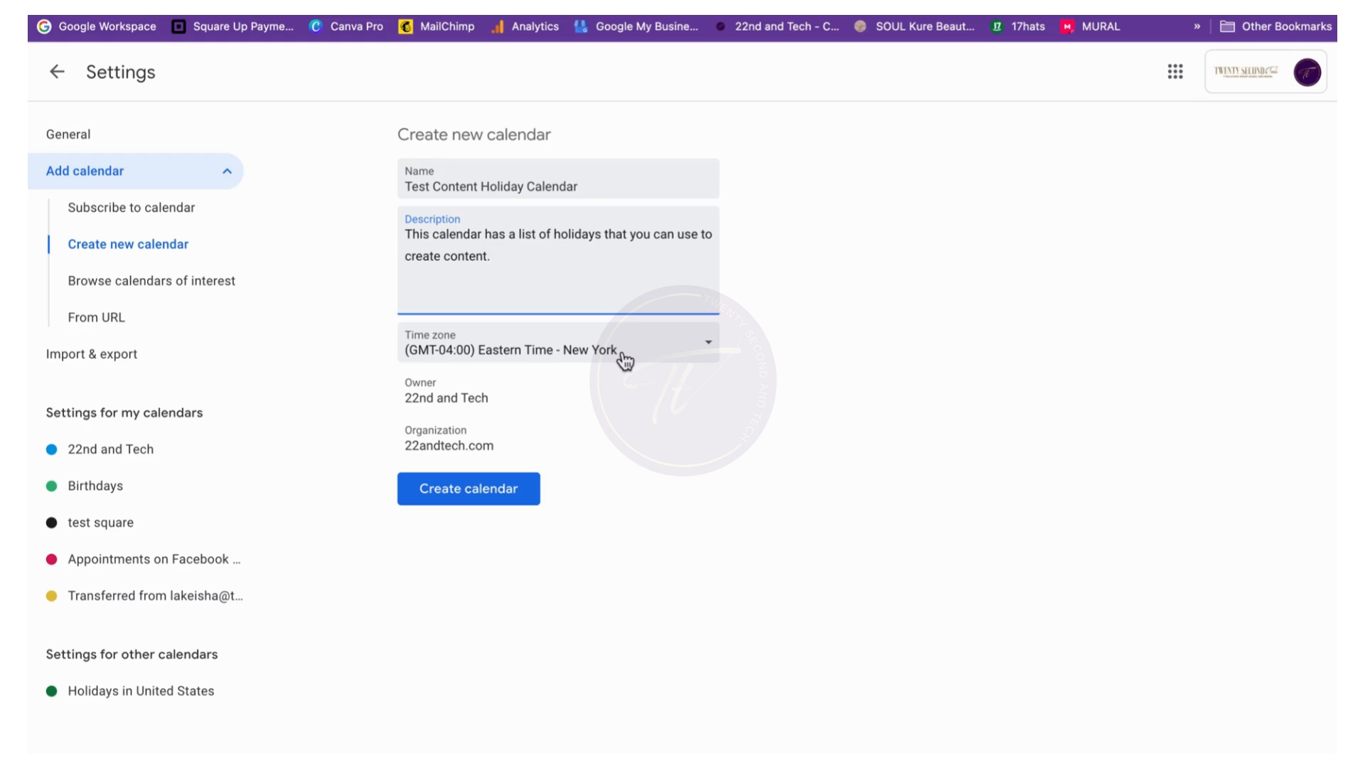
pyautogui.click(682, 348)
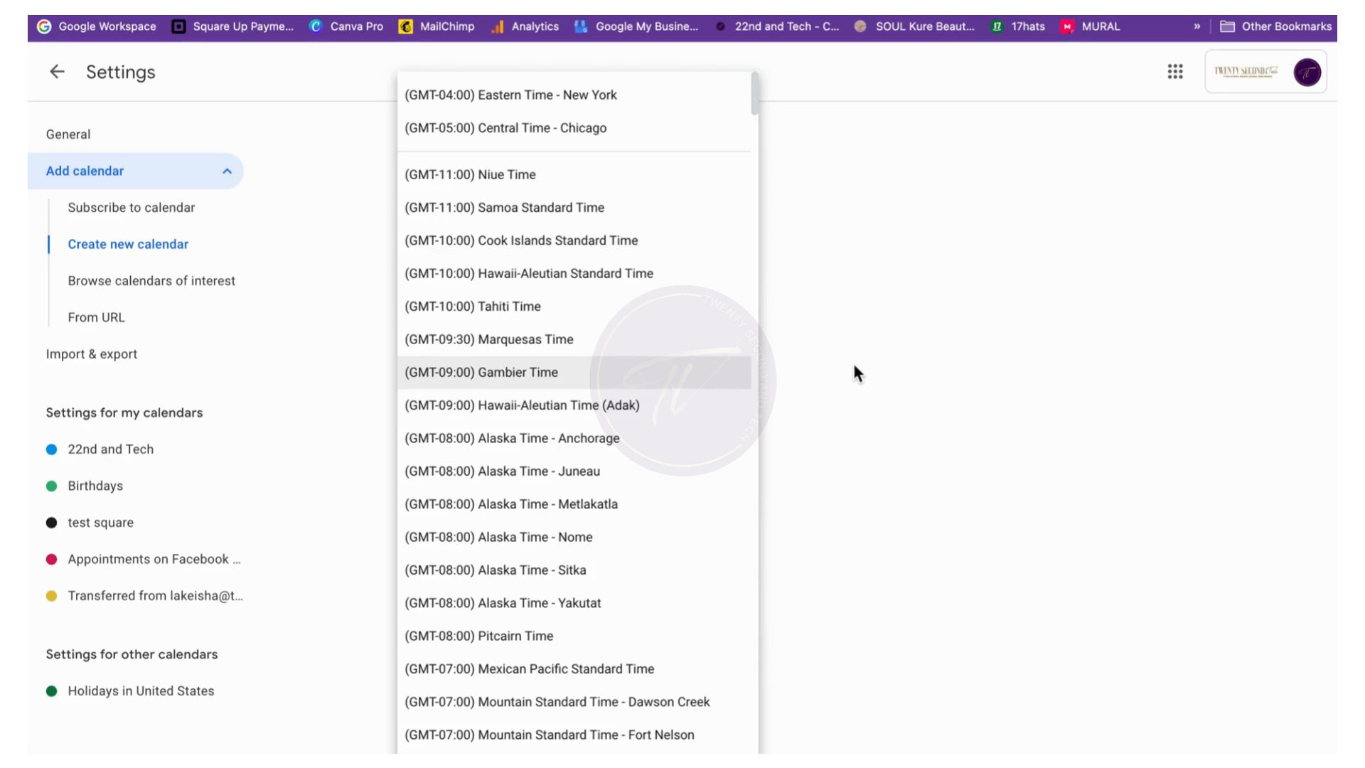
pyautogui.click(864, 315)
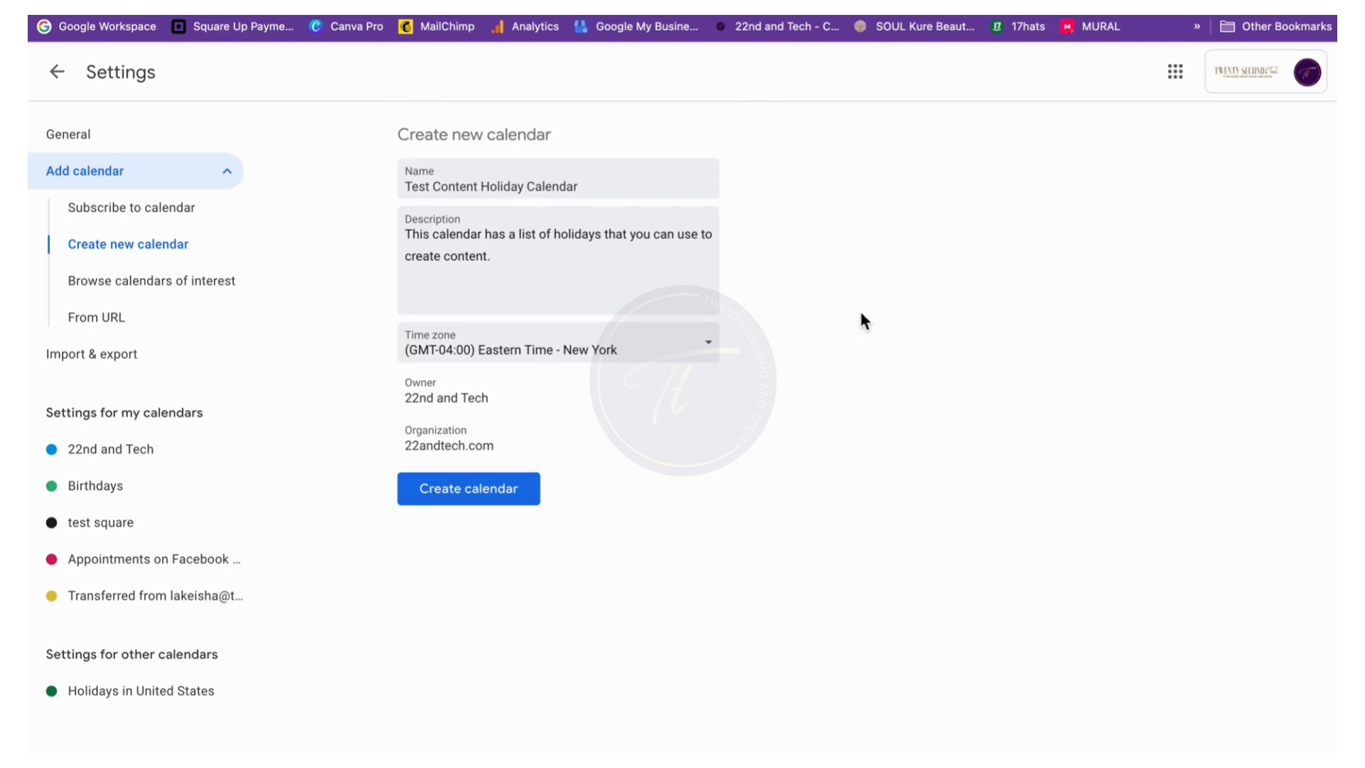
pyautogui.click(508, 502)
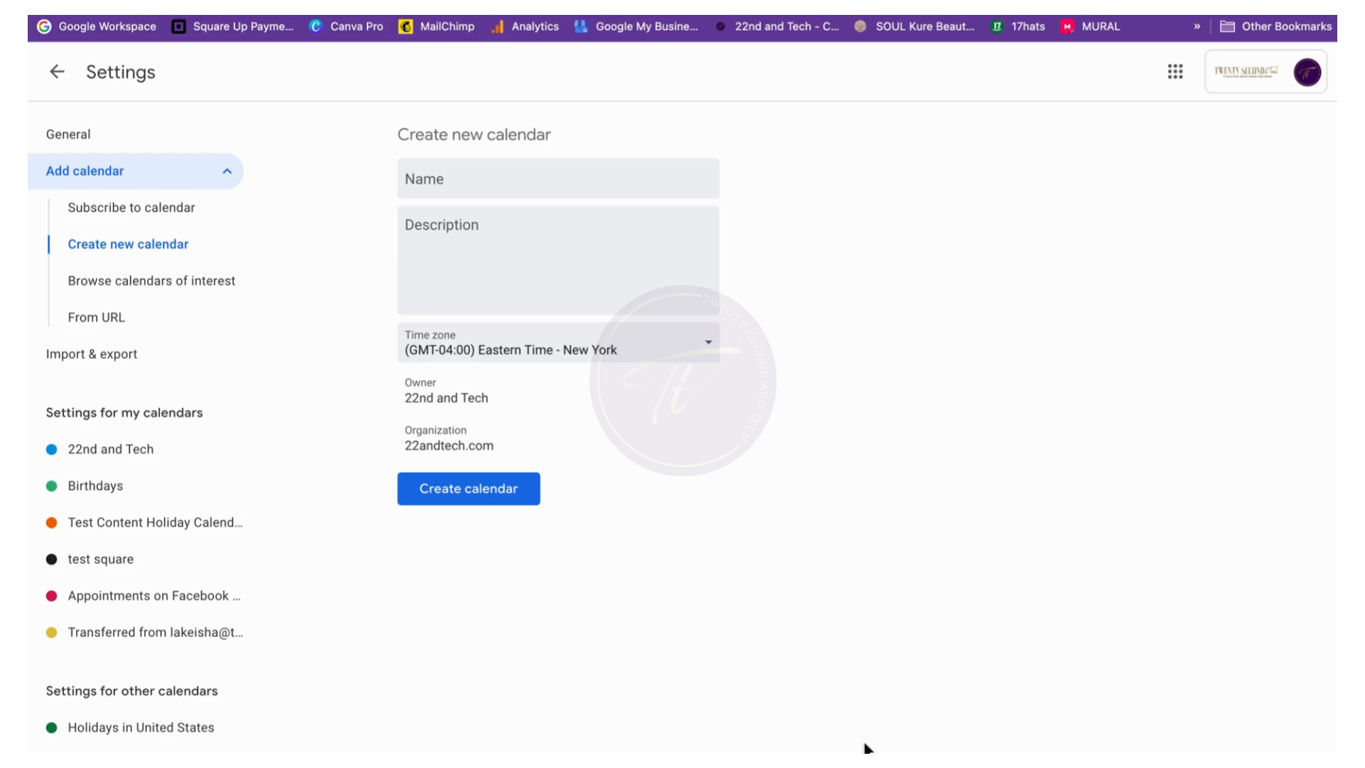
# Return to the weekly calendar view and expand the list of own calendars
pyautogui.scroll(-1, 145, 629)
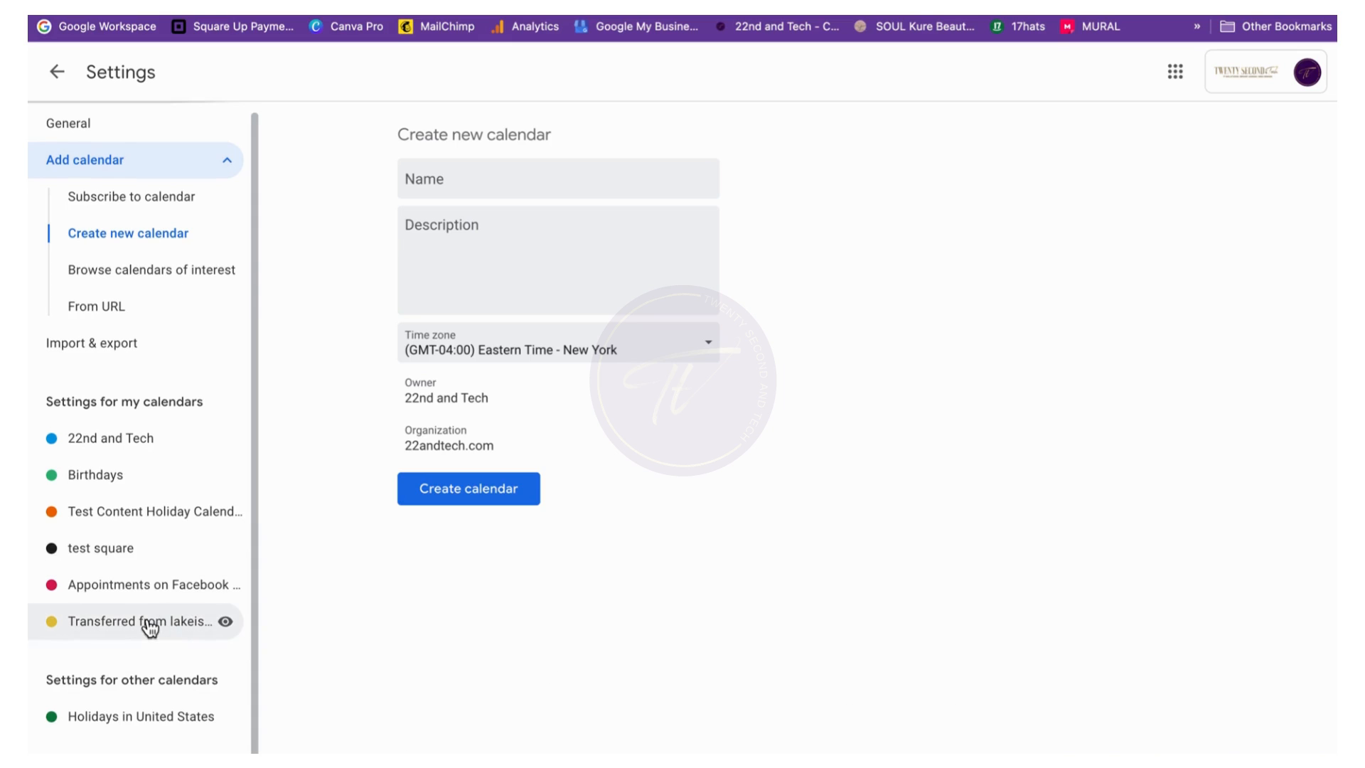
pyautogui.click(54, 83)
pyautogui.scroll(-5, 116, 618)
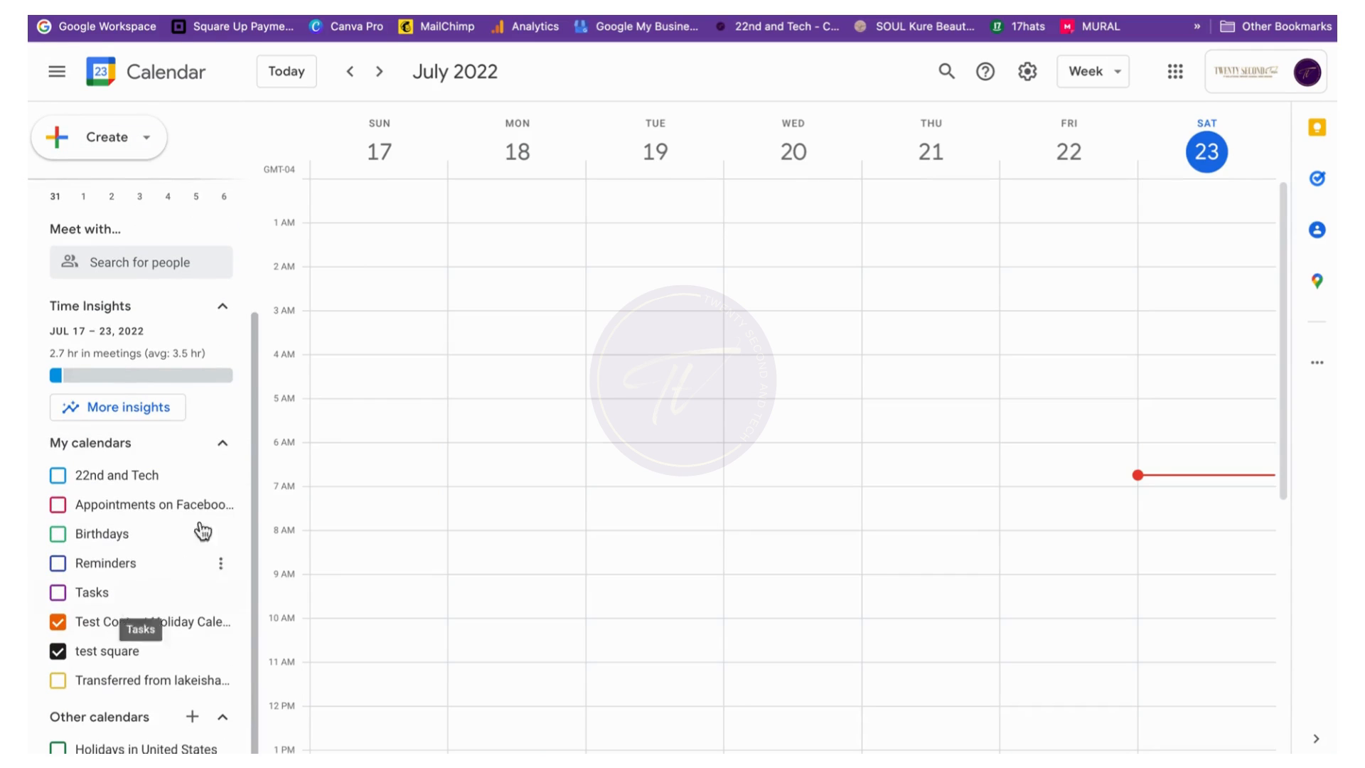
pyautogui.click(223, 442)
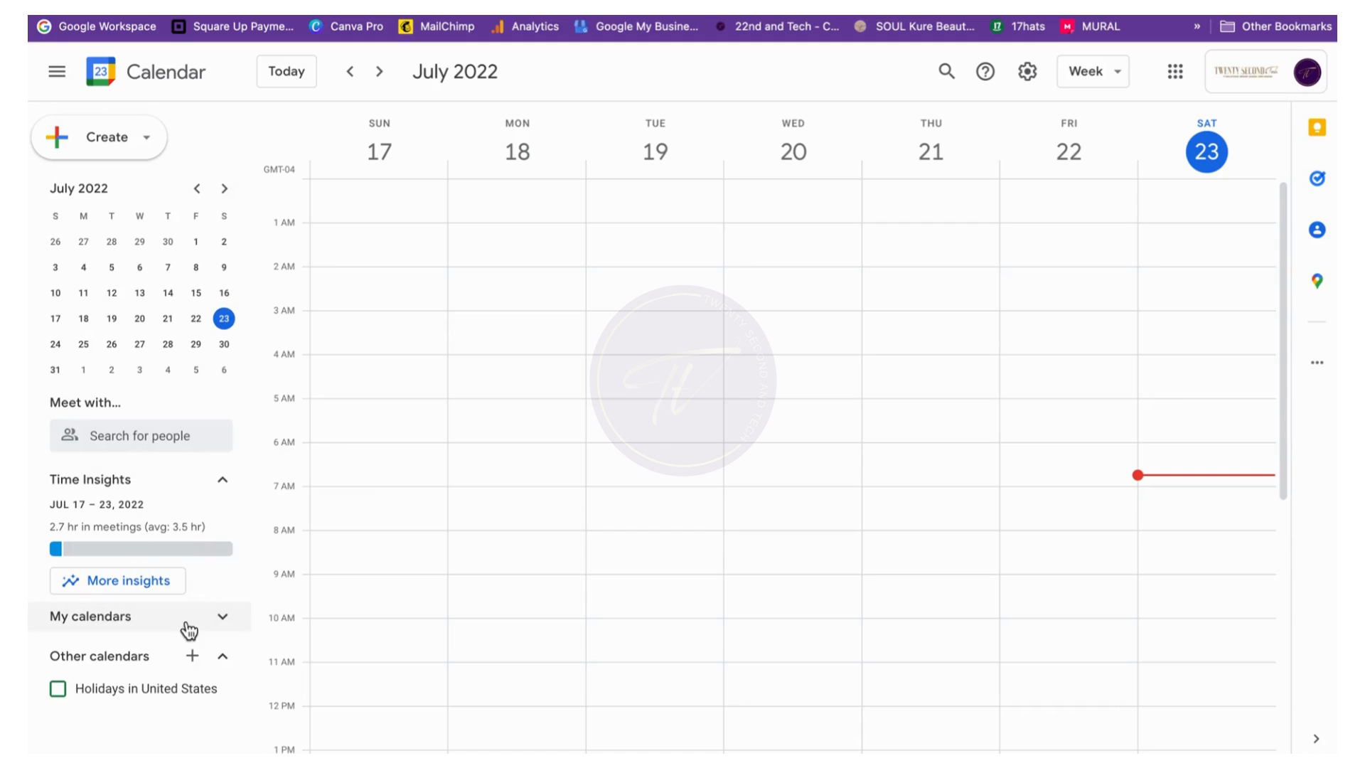
pyautogui.click(224, 627)
pyautogui.scroll(-3, 226, 630)
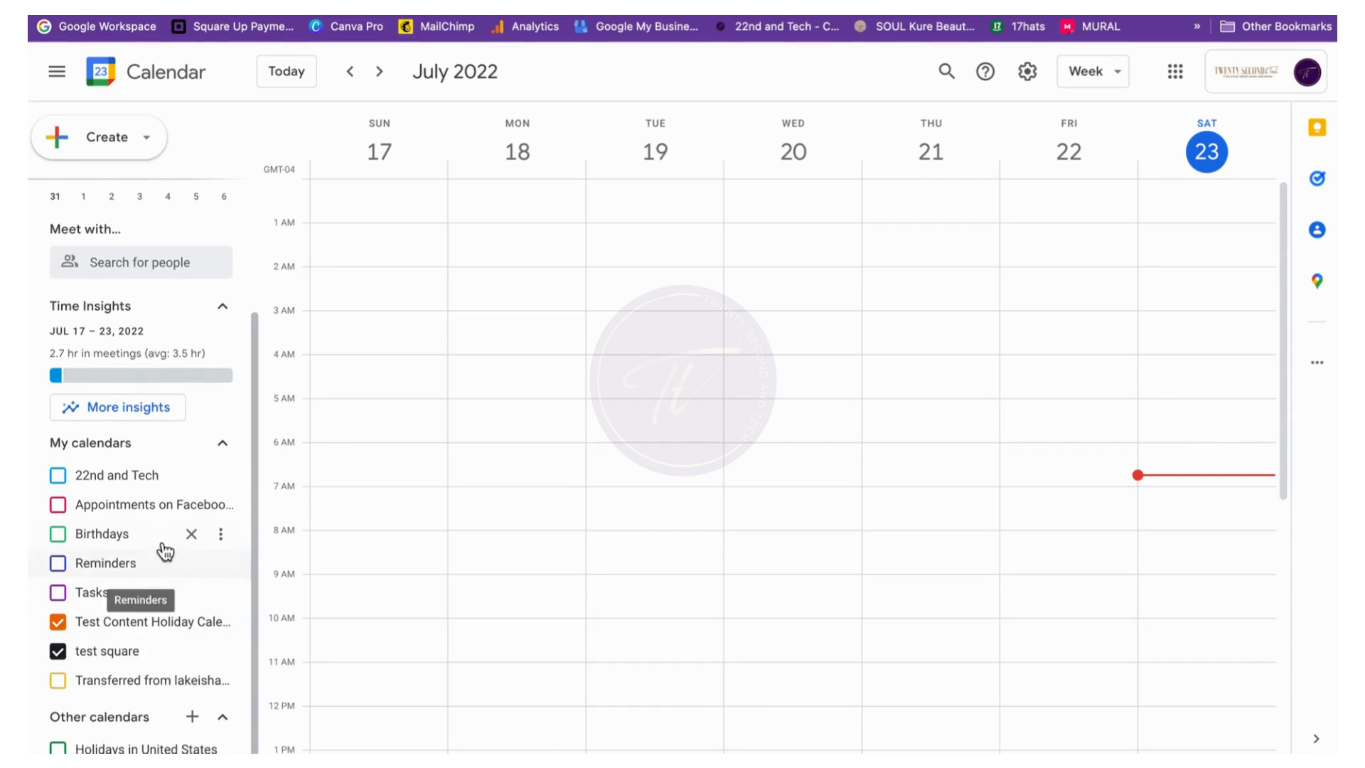
# Toggle the Test Content Holiday Calendar off and back on, and hide the test square calendar
pyautogui.click(121, 631)
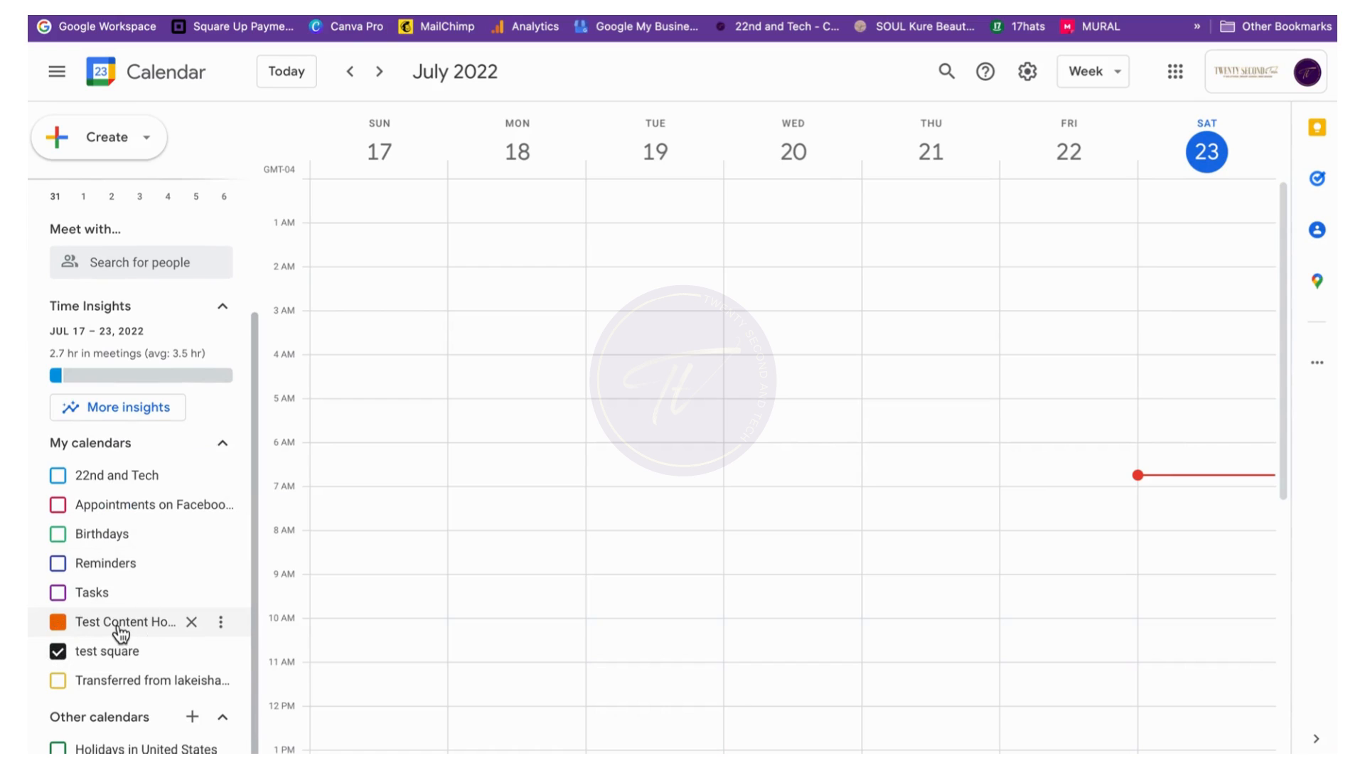
pyautogui.click(121, 631)
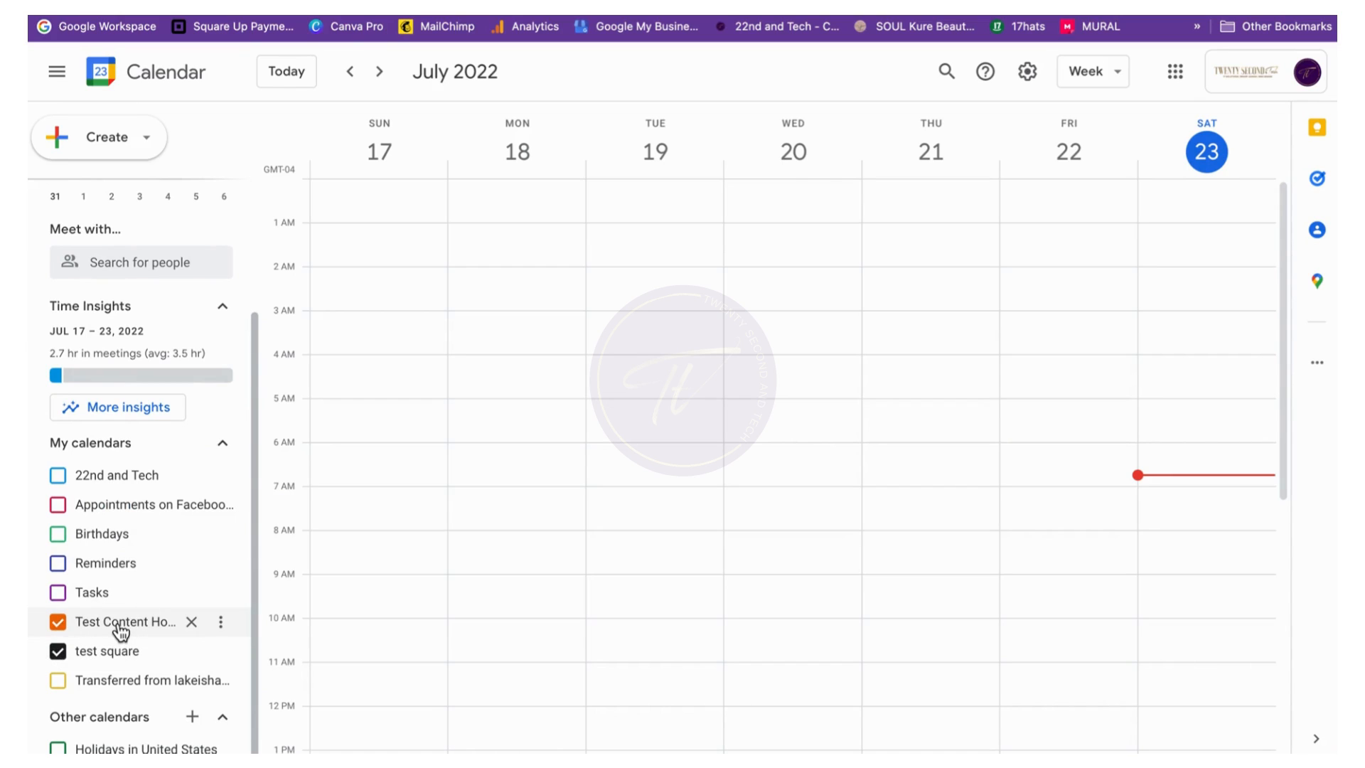
pyautogui.click(79, 652)
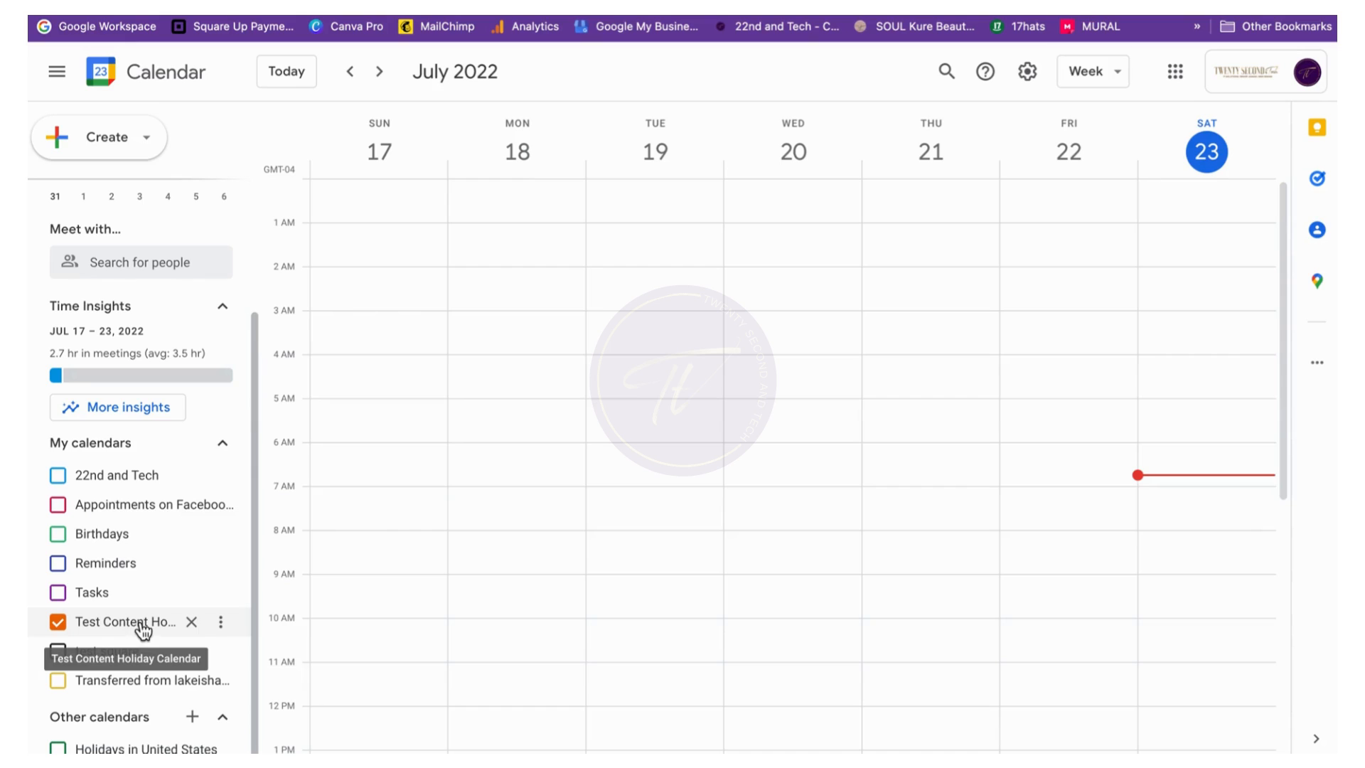
# Open the settings and sharing page of the Test Content Holiday Calendar and go to its event access permissions
pyautogui.click(222, 623)
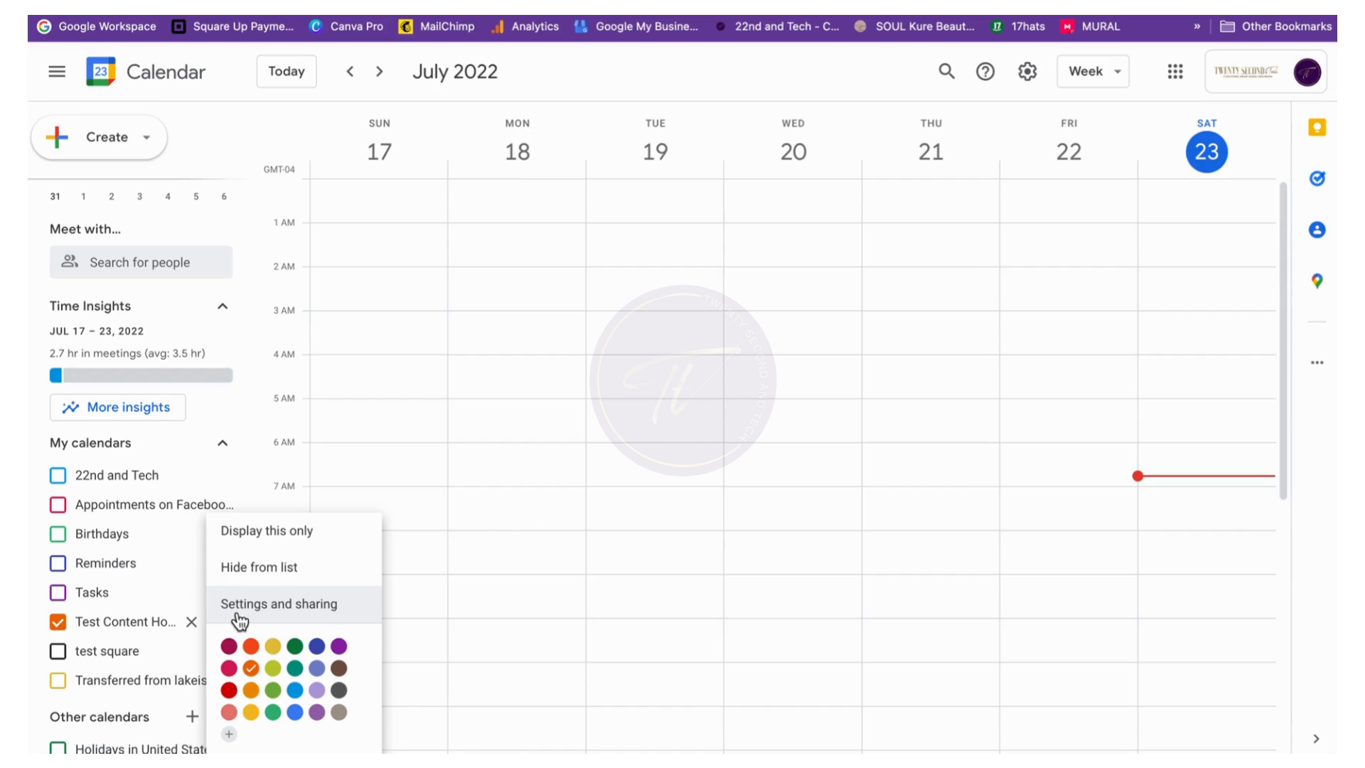
pyautogui.click(247, 618)
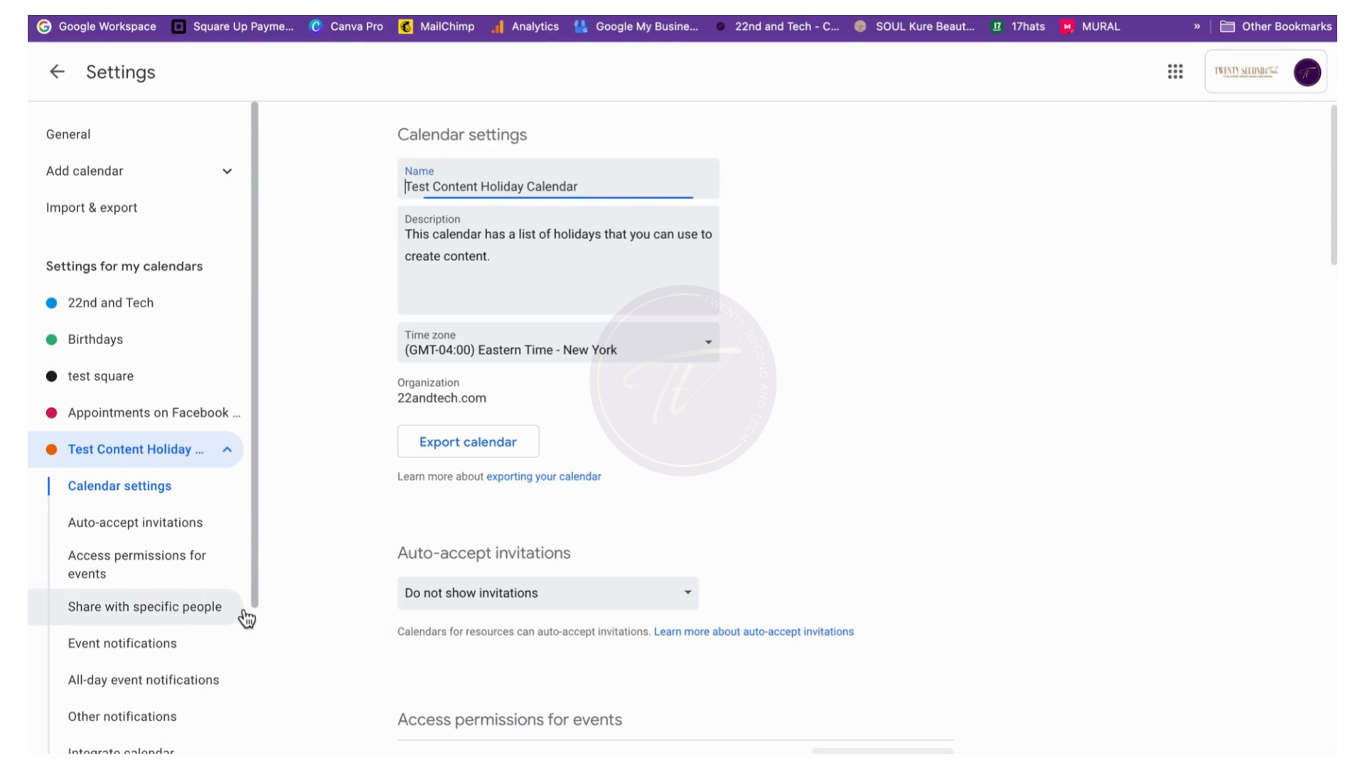
pyautogui.scroll(-3, 744, 359)
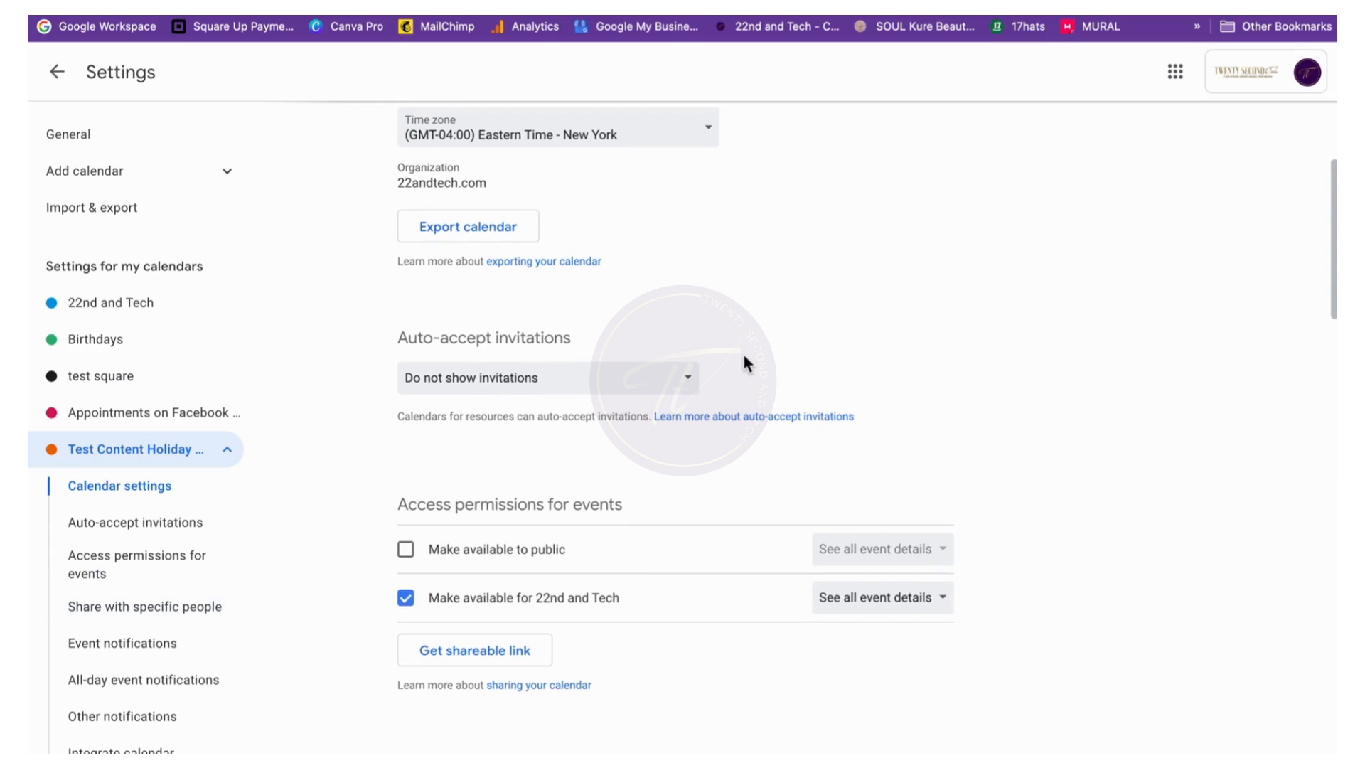
pyautogui.scroll(-1, 744, 360)
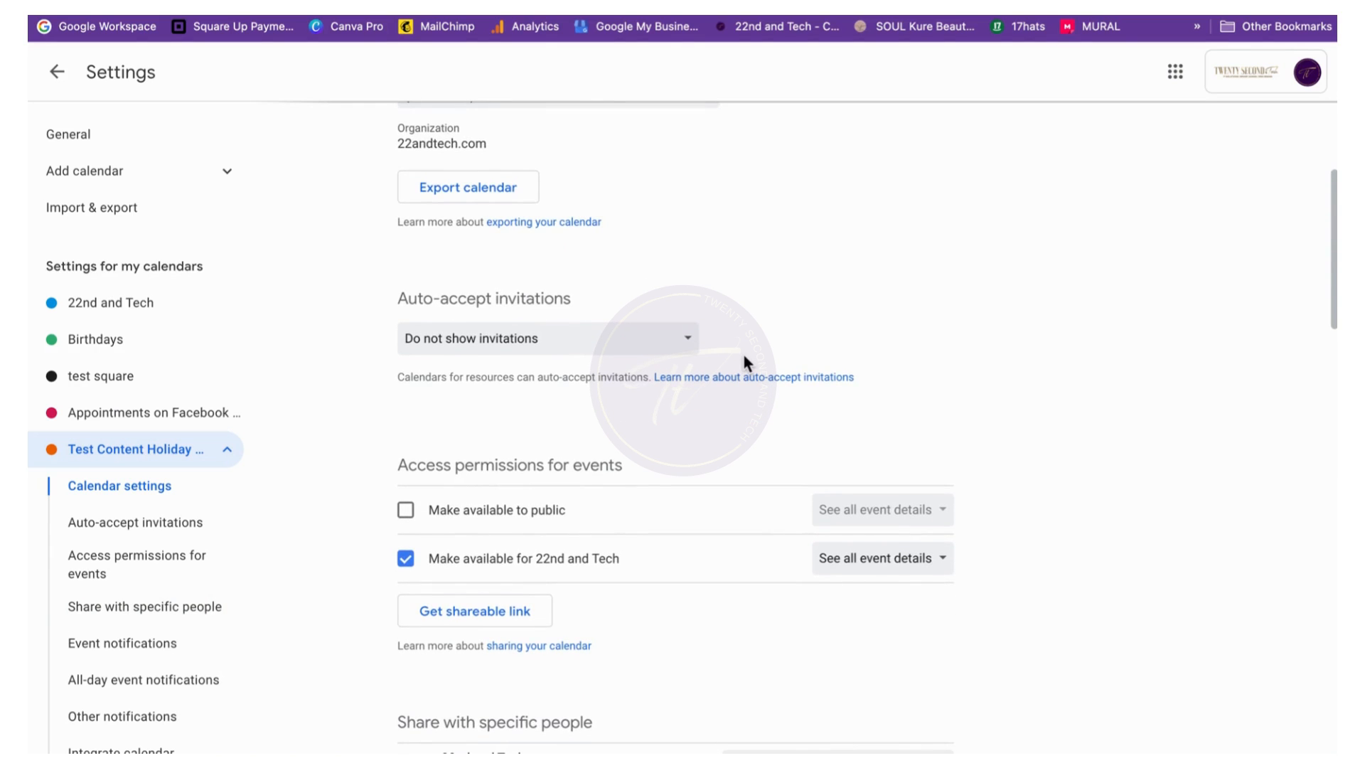
pyautogui.scroll(2, 744, 360)
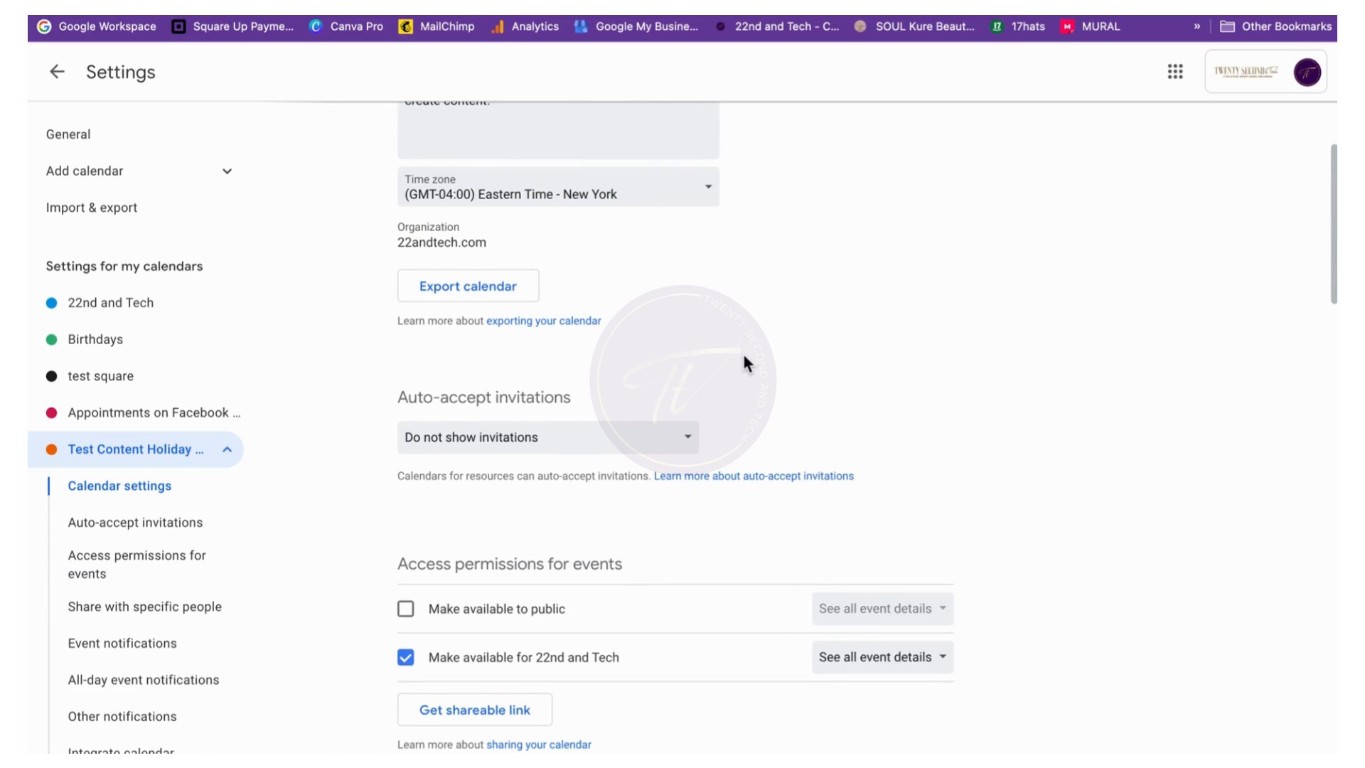
pyautogui.scroll(-2, 744, 361)
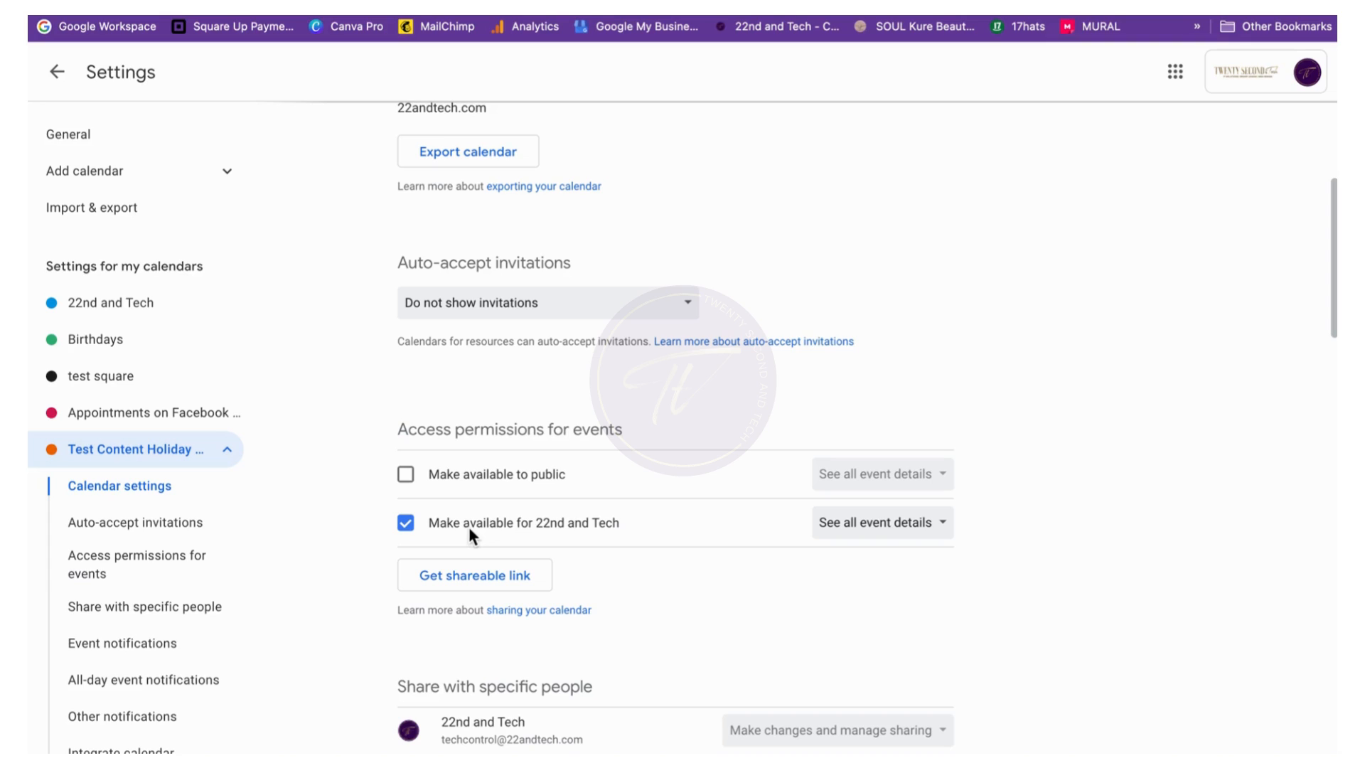
# Turn off access for 22nd and Tech and make the calendar available to the public with See all event details
pyautogui.click(405, 523)
pyautogui.click(407, 474)
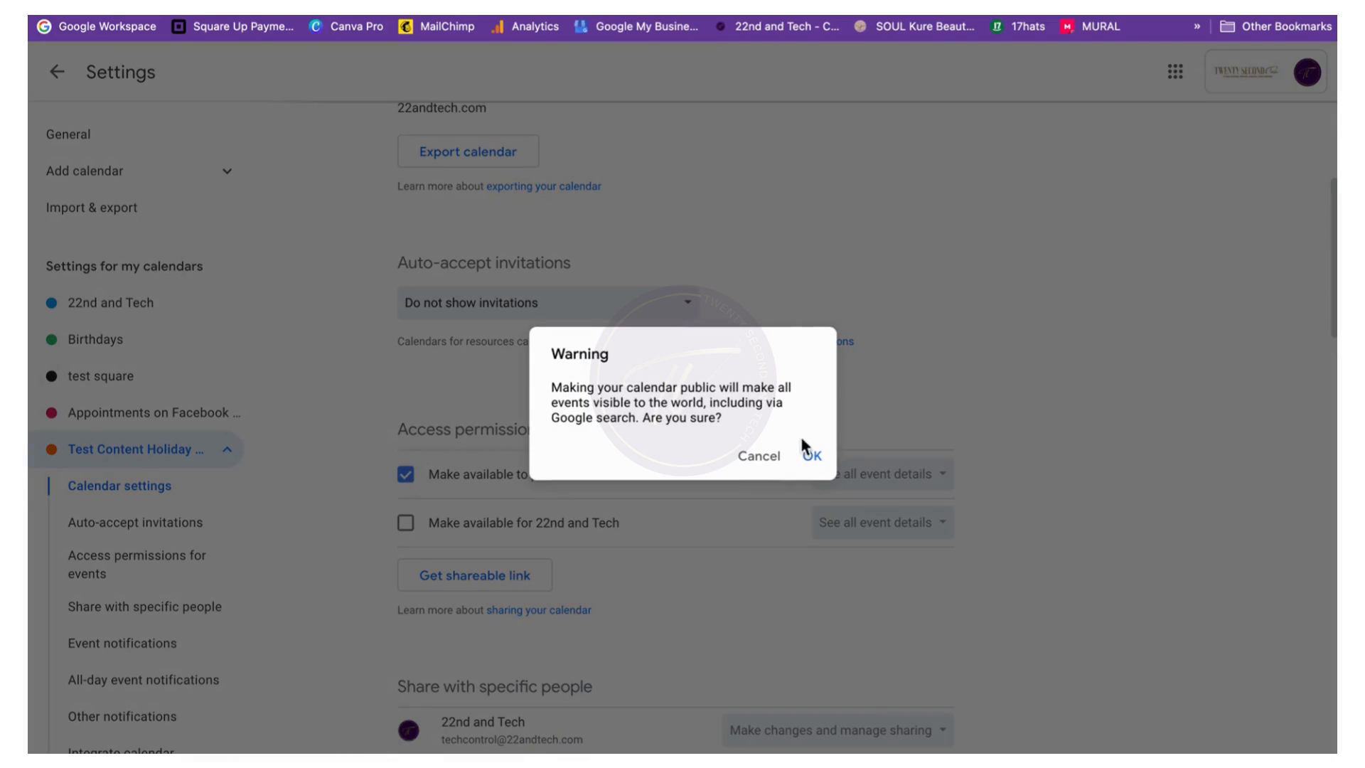
pyautogui.click(810, 456)
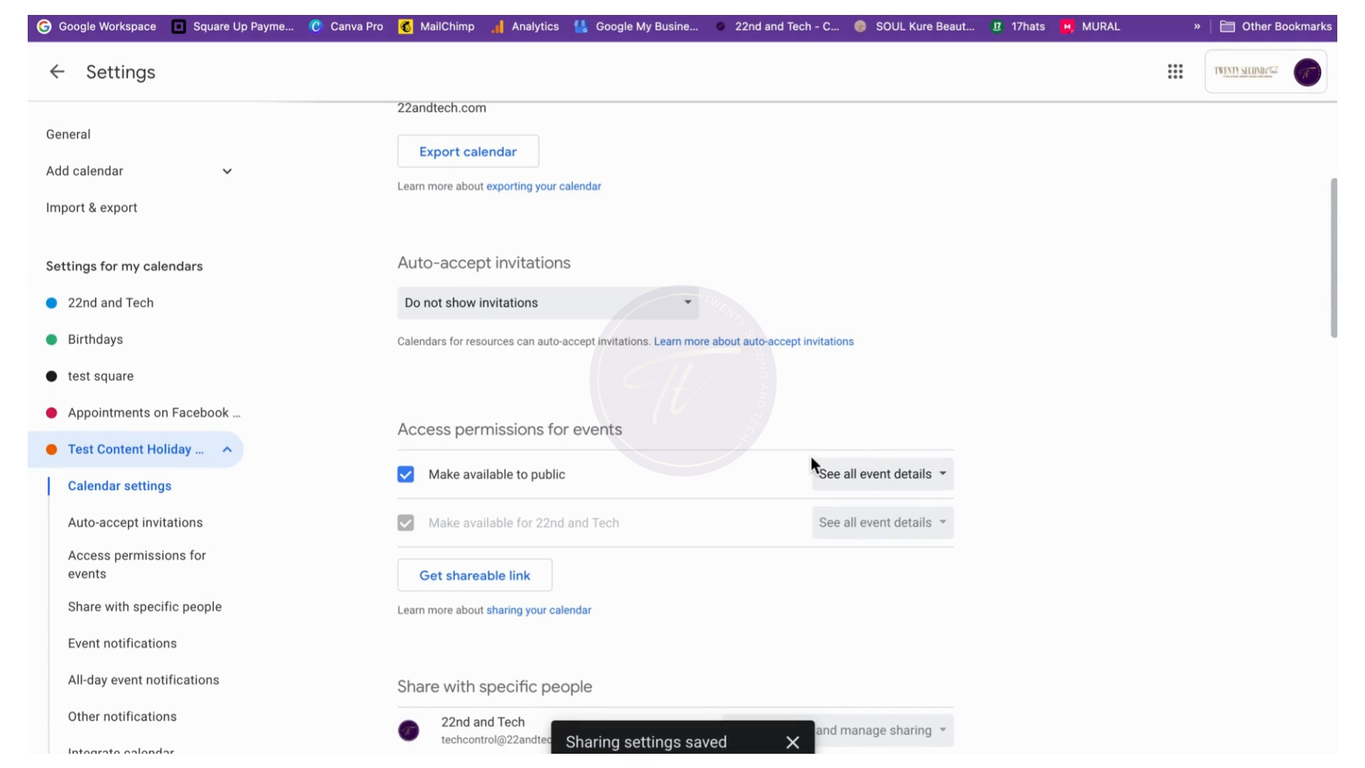
pyautogui.scroll(-4, 810, 455)
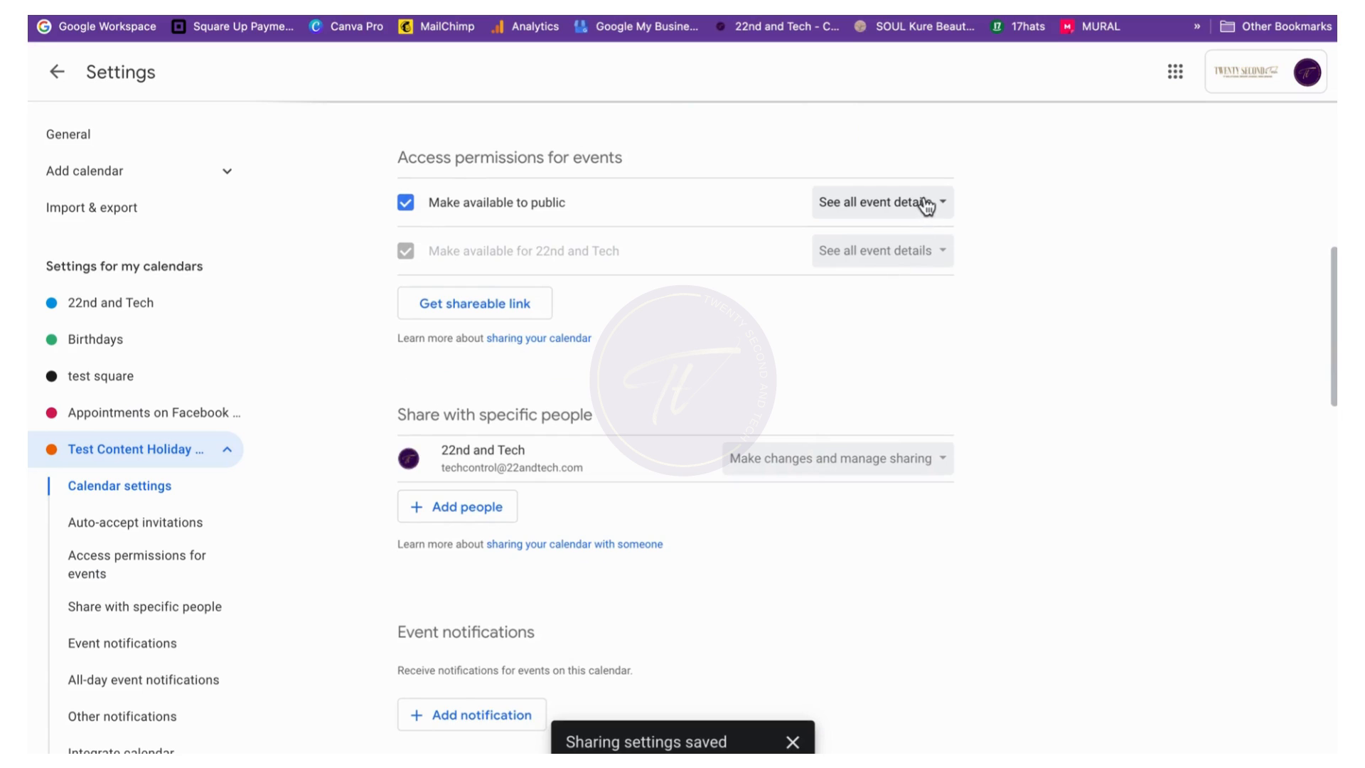
pyautogui.click(949, 212)
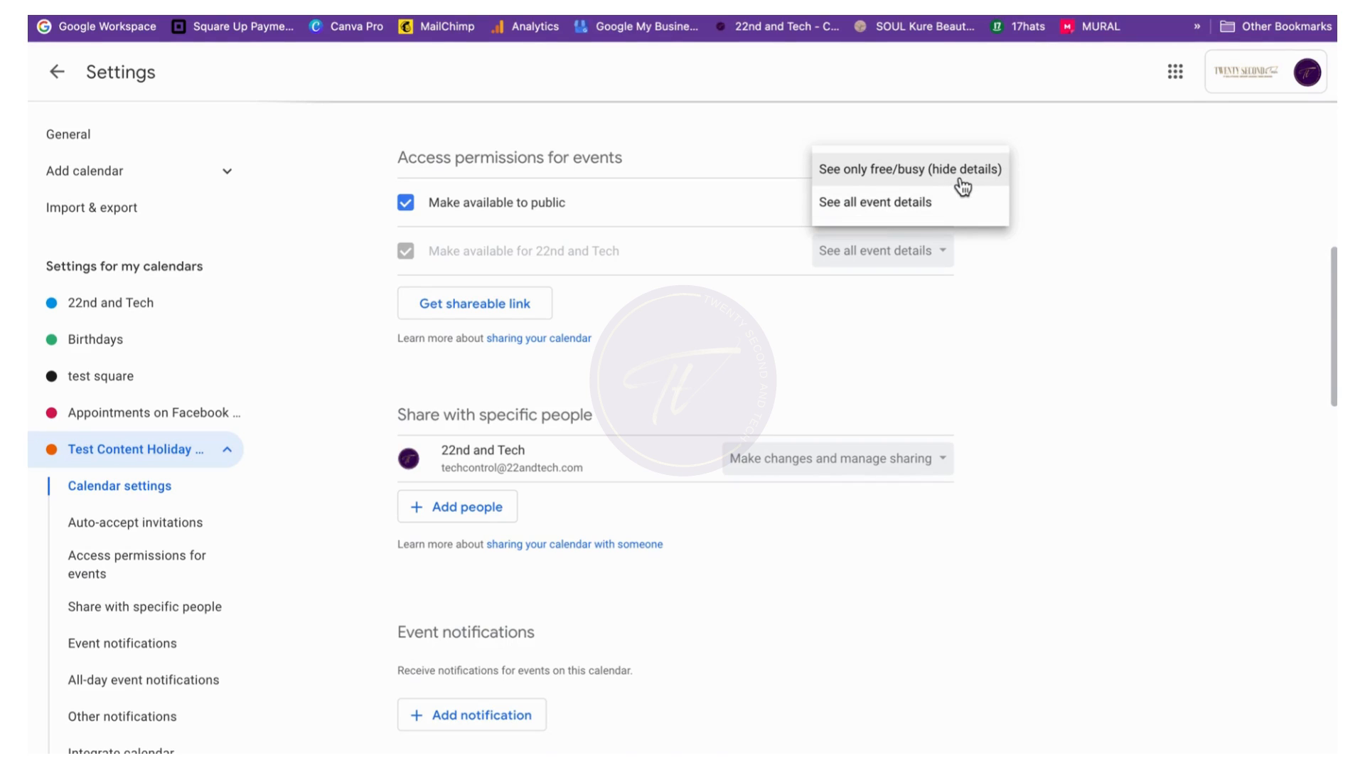
pyautogui.click(938, 215)
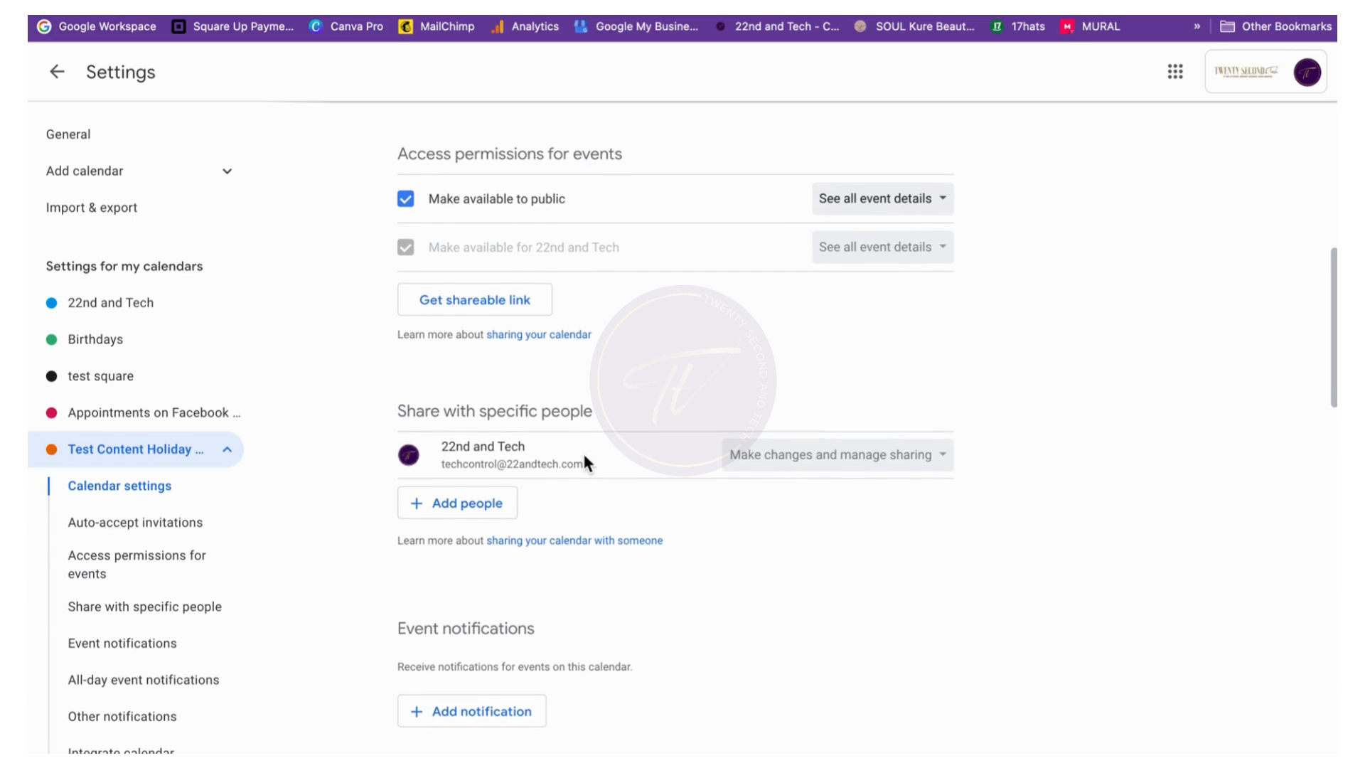
# Review the calendar's sharing with specific people, its event and all-day notifications, and the email notification choices for new events
pyautogui.scroll(-1, 583, 456)
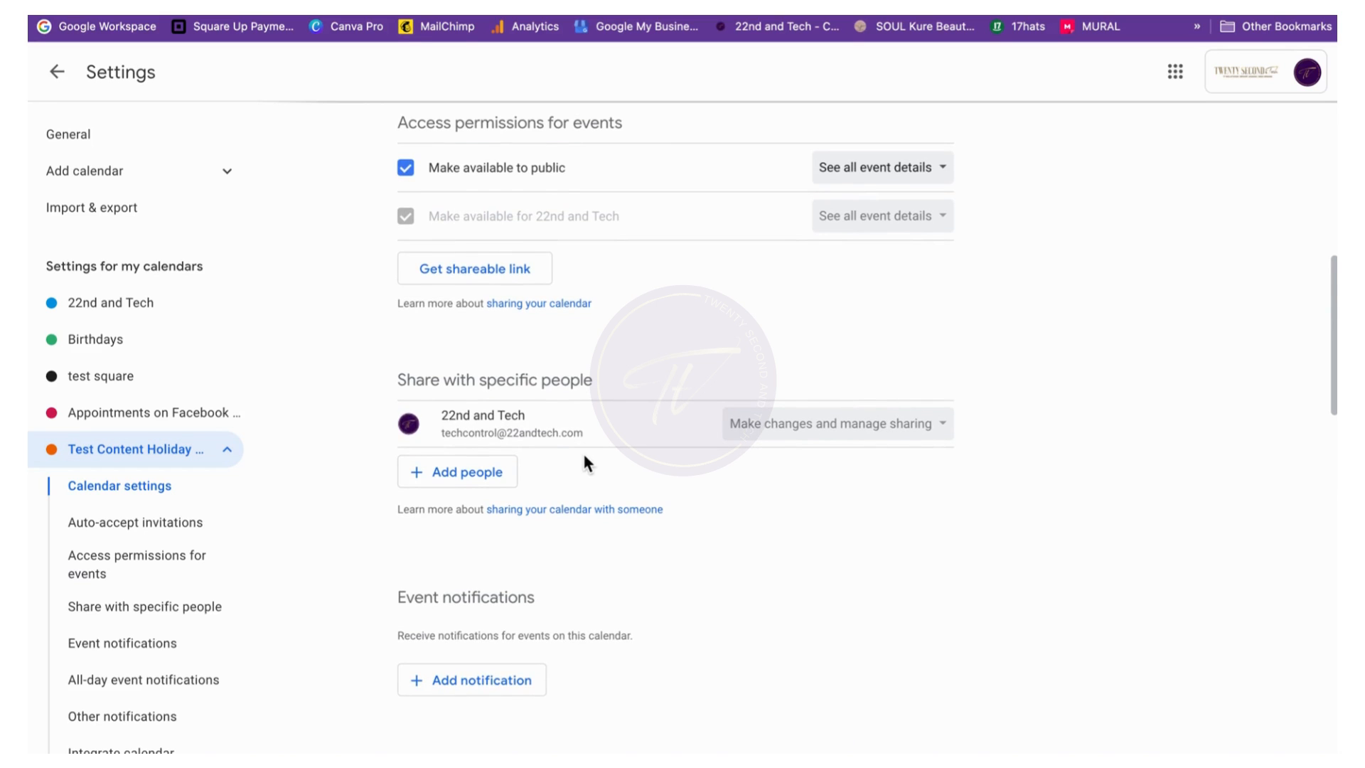
pyautogui.scroll(-3, 584, 457)
pyautogui.scroll(-5, 583, 458)
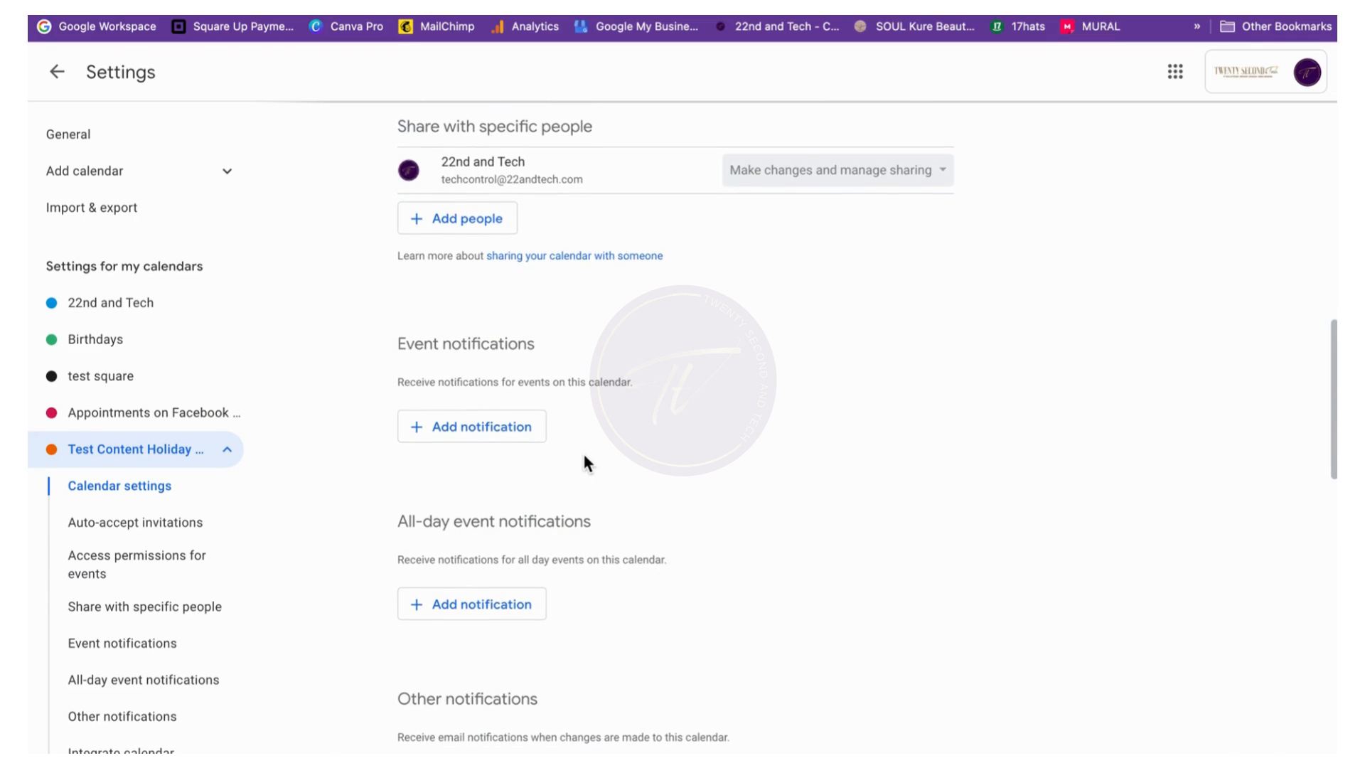
pyautogui.scroll(1, 584, 457)
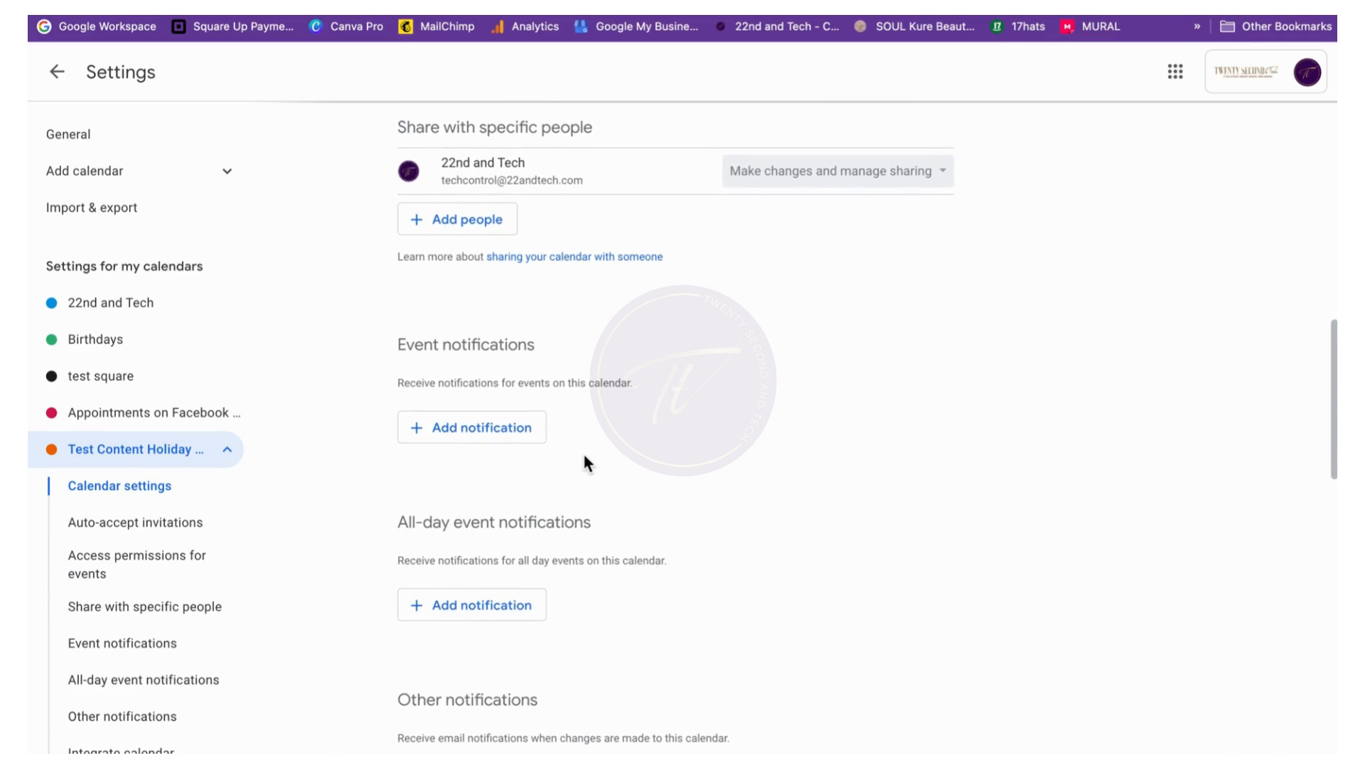
pyautogui.scroll(-1, 583, 457)
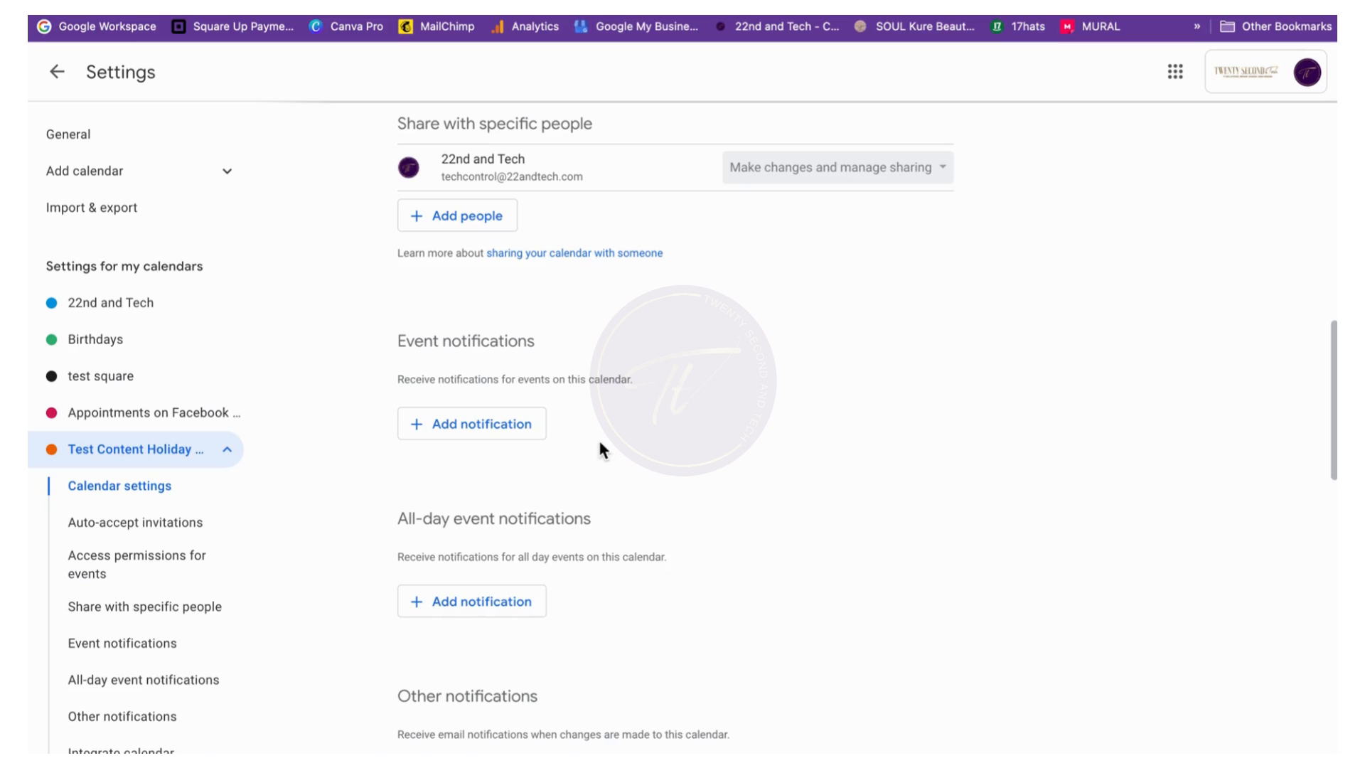
pyautogui.scroll(-3, 599, 443)
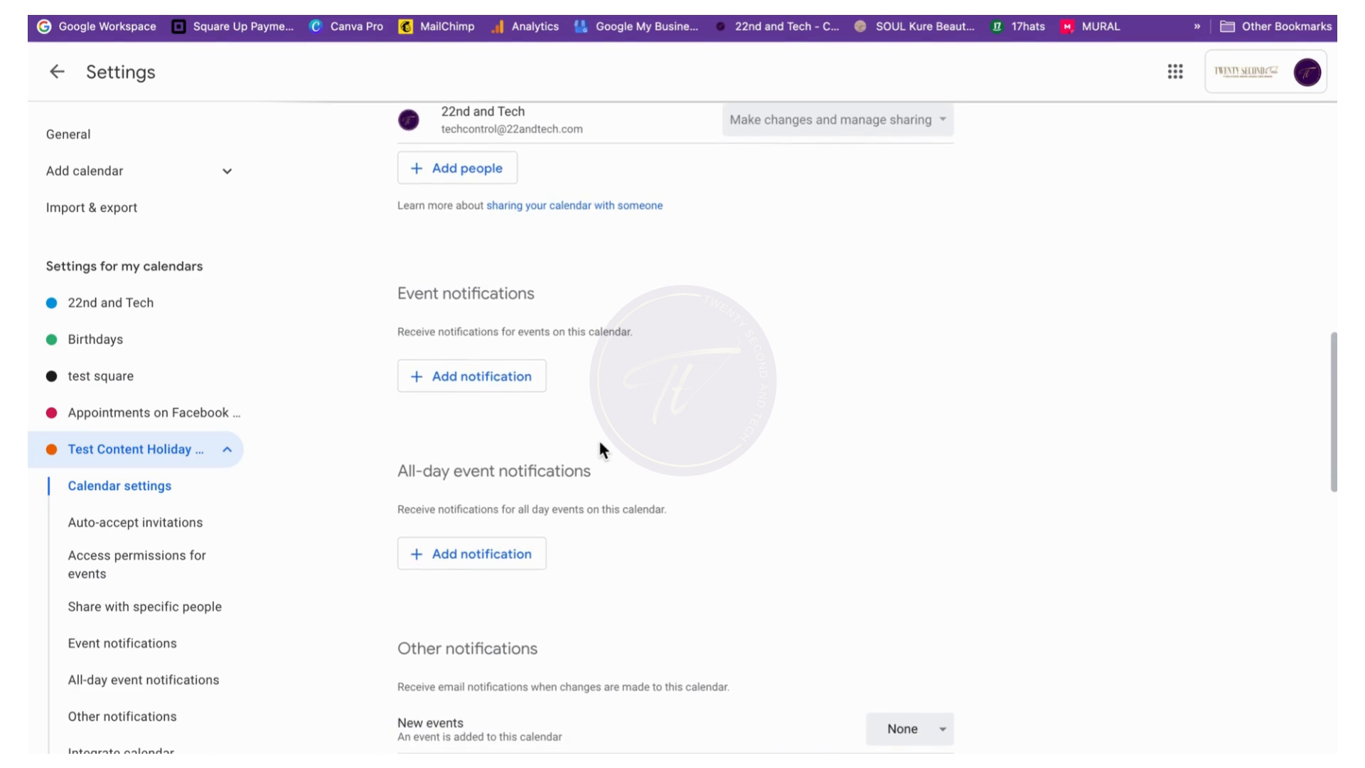
pyautogui.scroll(-2, 599, 443)
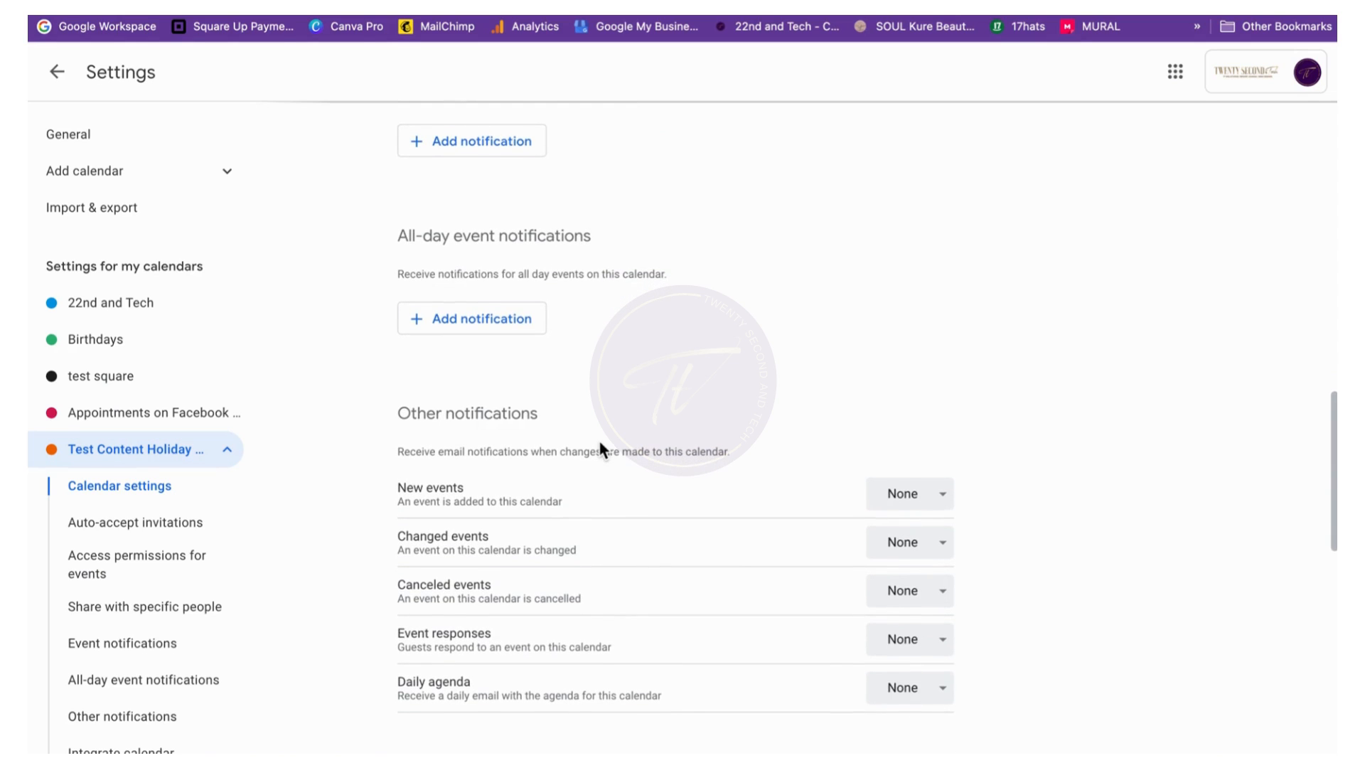
pyautogui.scroll(-2, 599, 444)
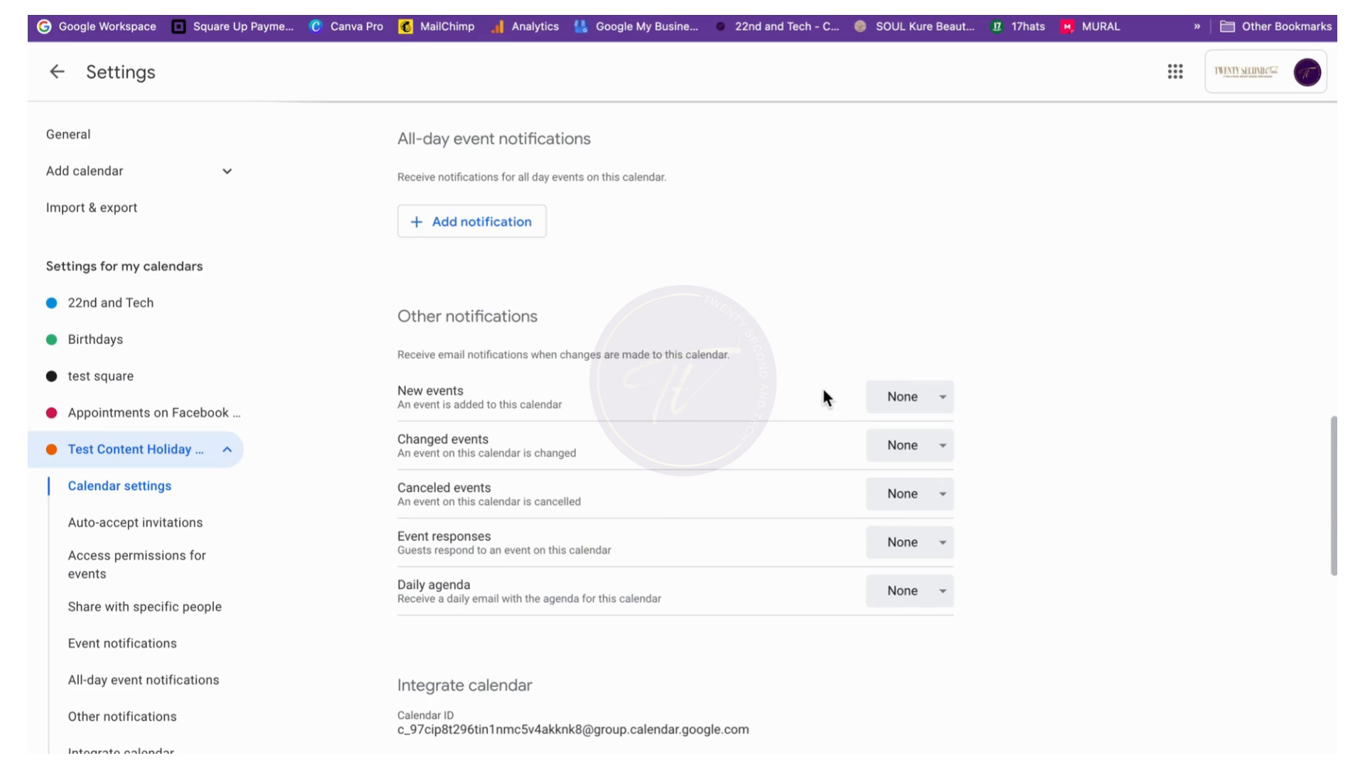
pyautogui.click(903, 402)
pyautogui.click(843, 346)
pyautogui.scroll(-3, 844, 350)
pyautogui.scroll(1, 844, 348)
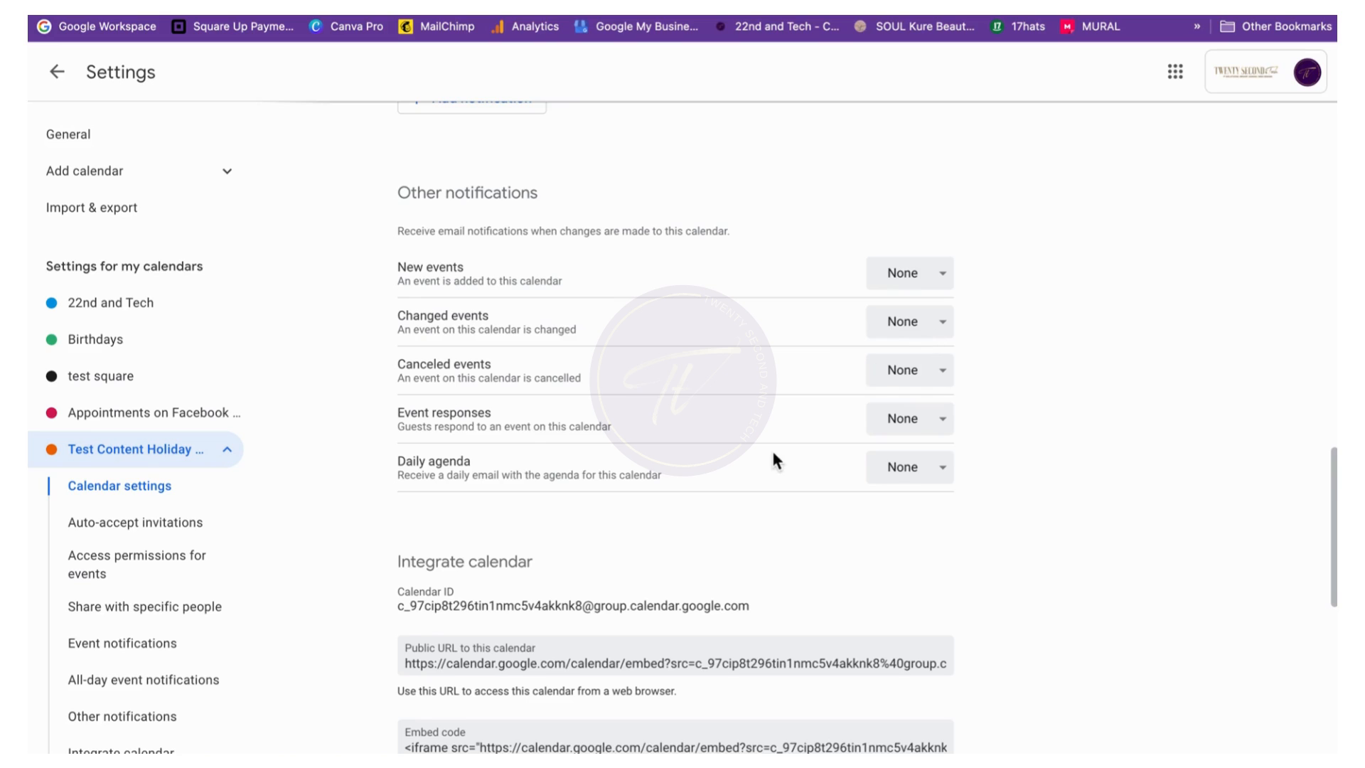
pyautogui.scroll(-1, 771, 457)
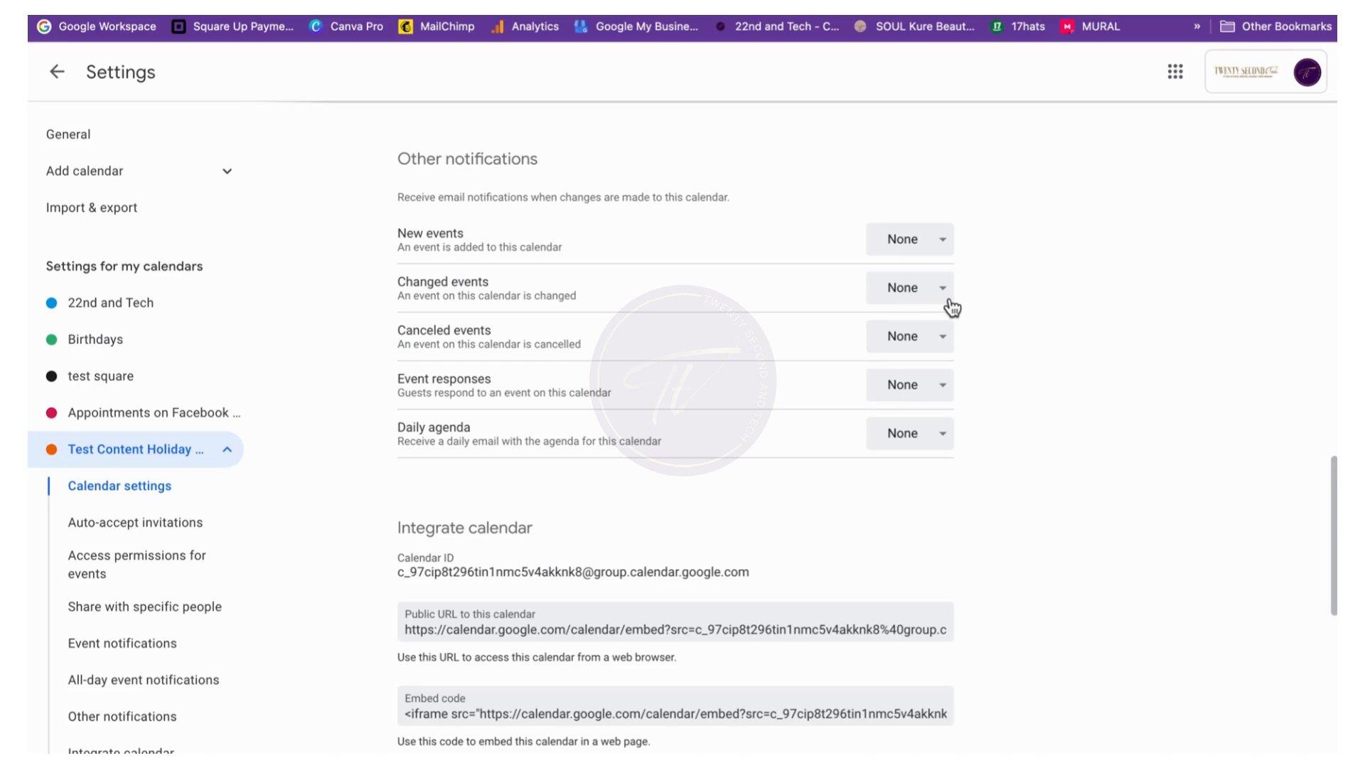
# Switch the calendar's Changed events notification to E-mail and back to None
pyautogui.moveTo(398, 281); pyautogui.dragTo(543, 292)
pyautogui.click(600, 299)
pyautogui.click(907, 288)
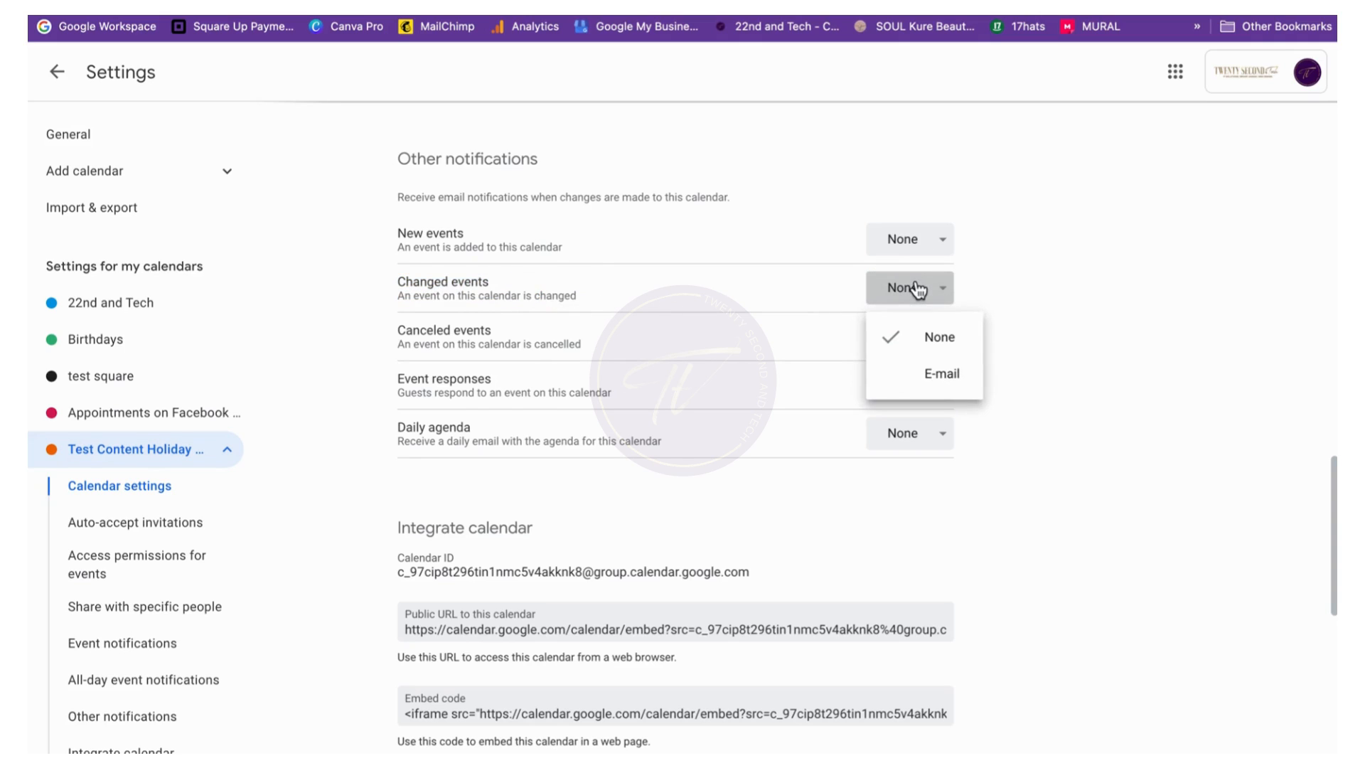
pyautogui.click(919, 375)
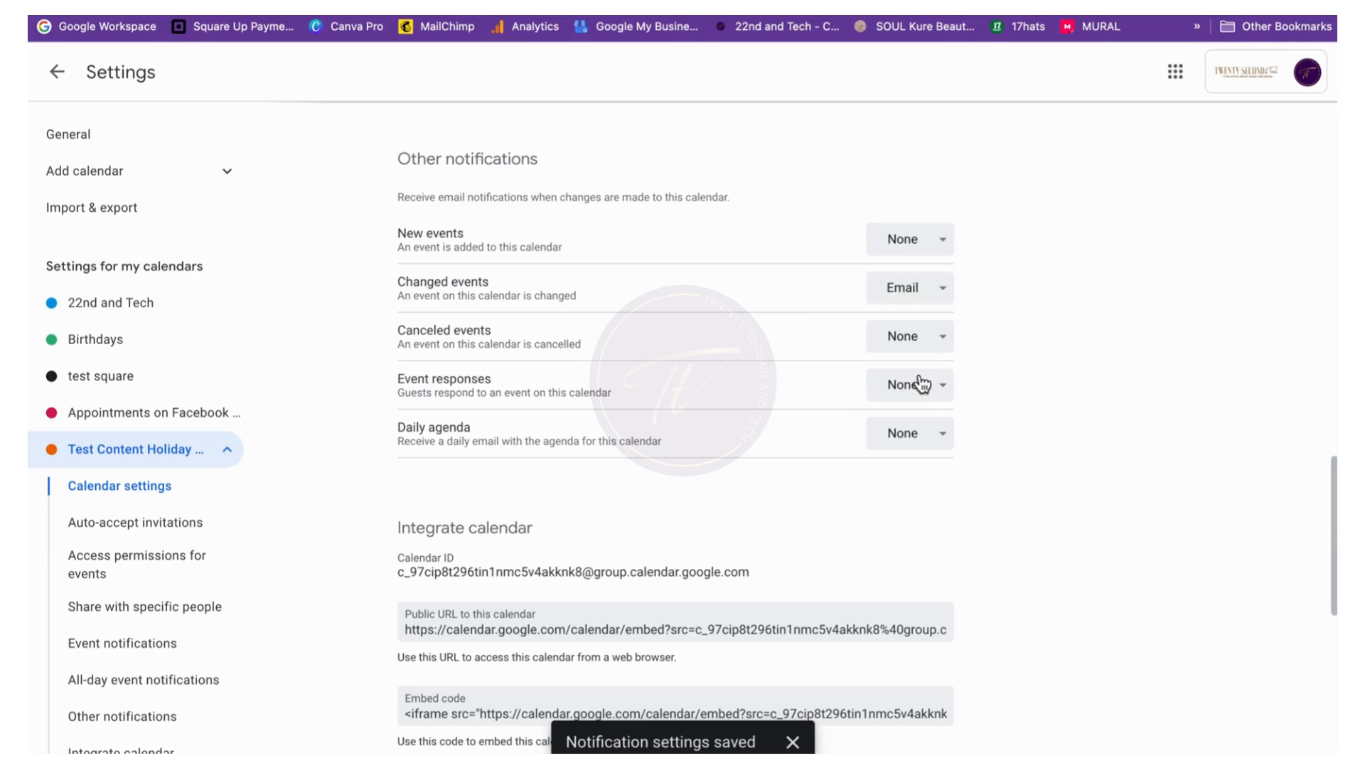
pyautogui.click(908, 297)
pyautogui.click(917, 337)
# Review the calendar's integration details, including its public URL, embed code and iCal addresses, and the options for removing the calendar
pyautogui.scroll(-2, 808, 427)
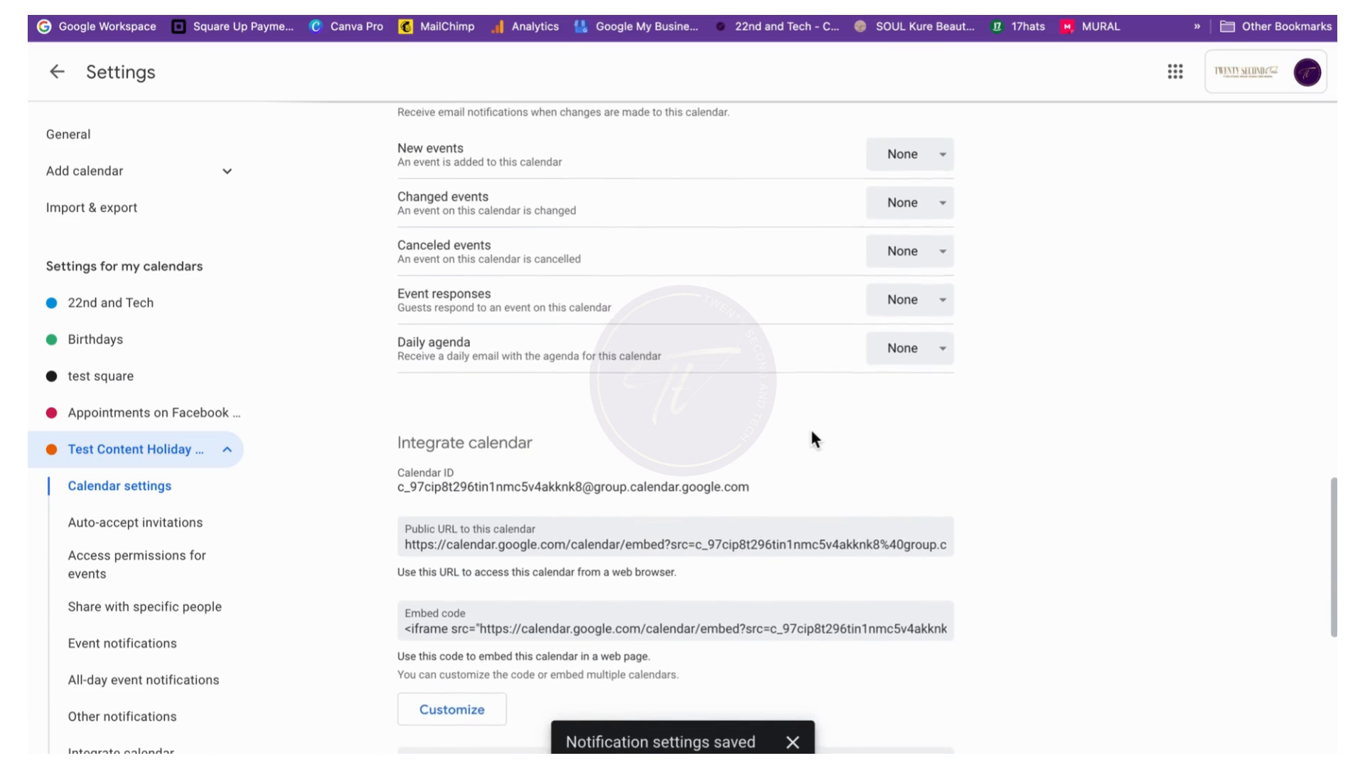
pyautogui.scroll(-3, 853, 359)
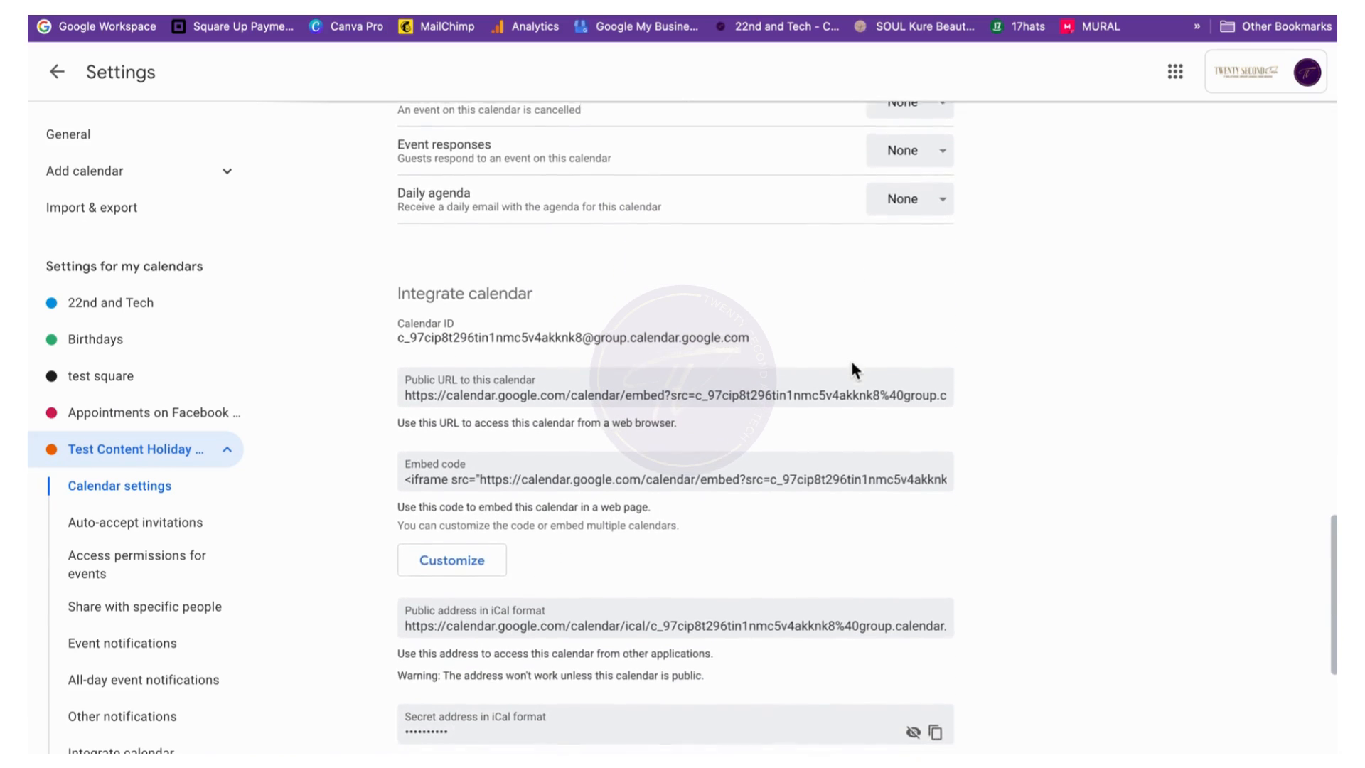
pyautogui.scroll(-2, 788, 356)
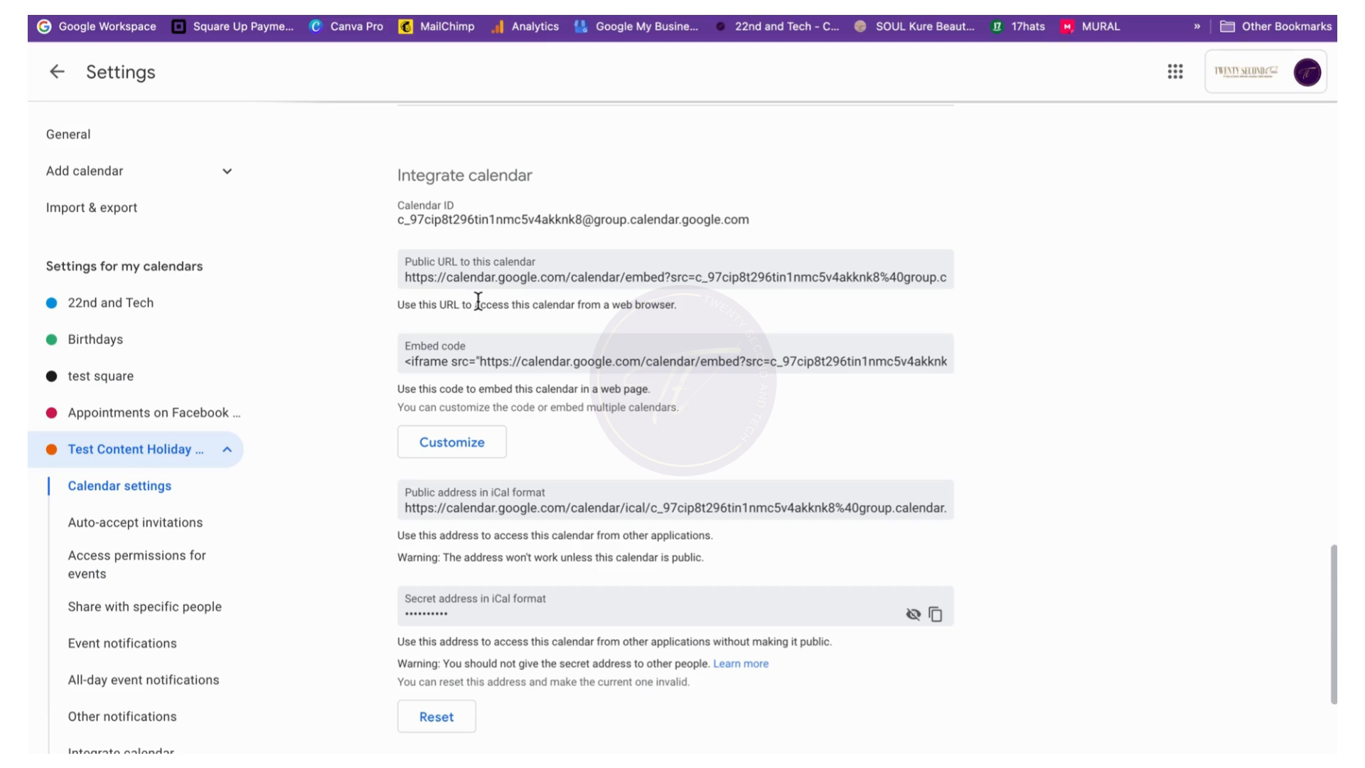
pyautogui.moveTo(465, 272); pyautogui.dragTo(591, 280)
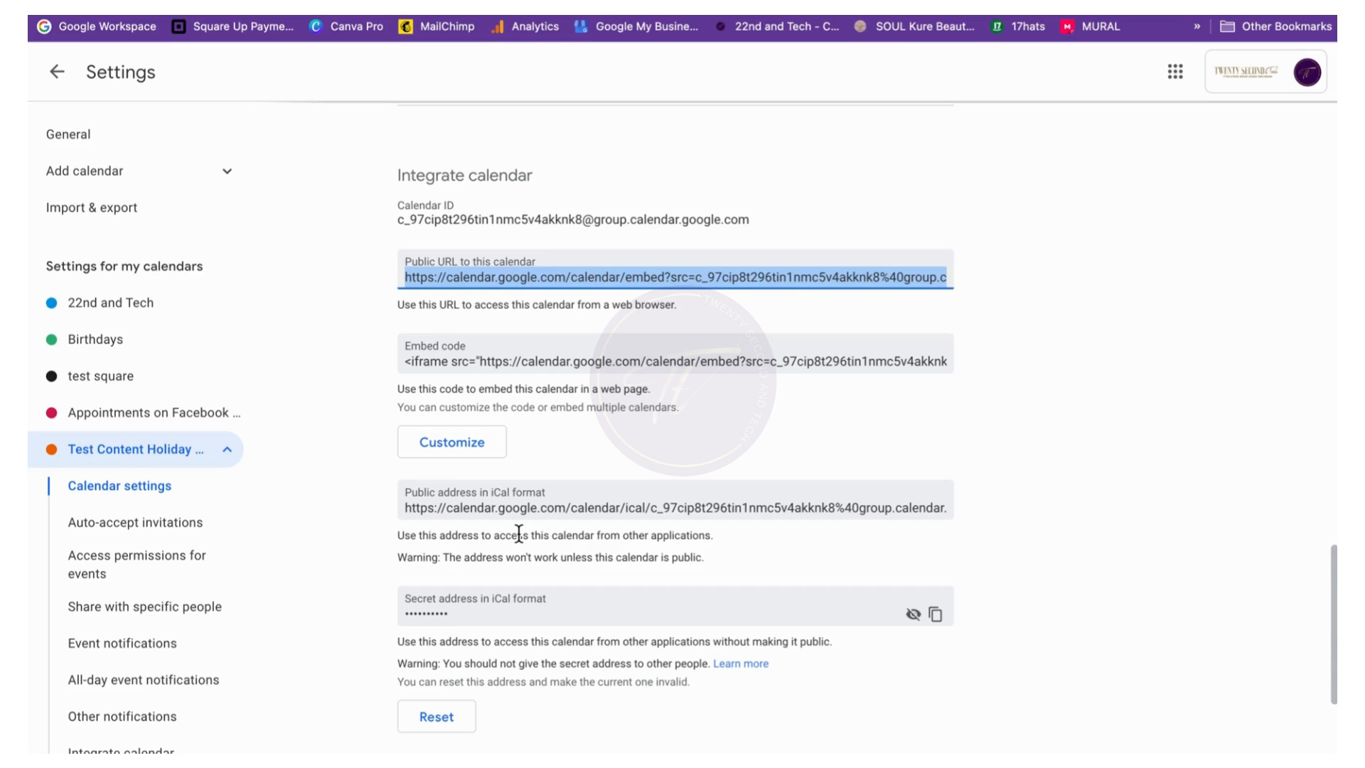
pyautogui.scroll(-1, 519, 533)
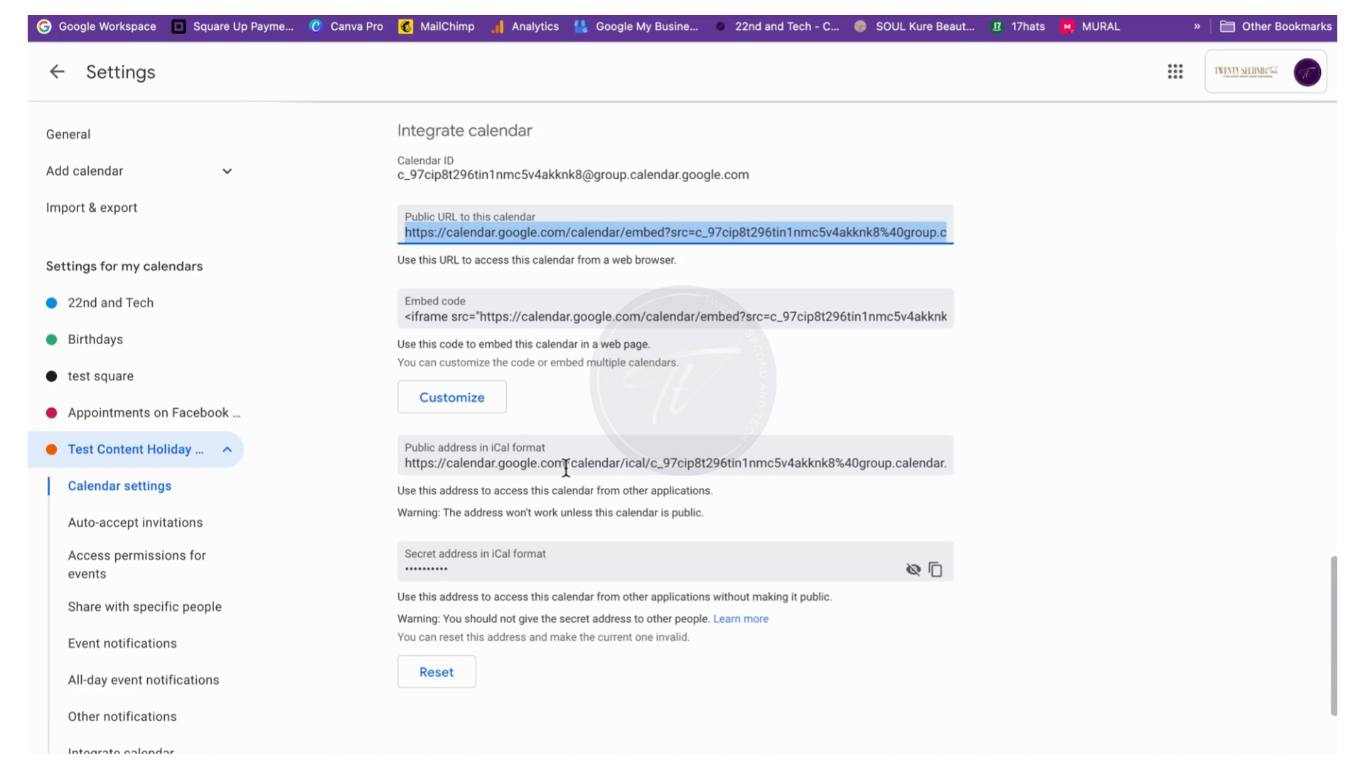
pyautogui.scroll(-5, 565, 469)
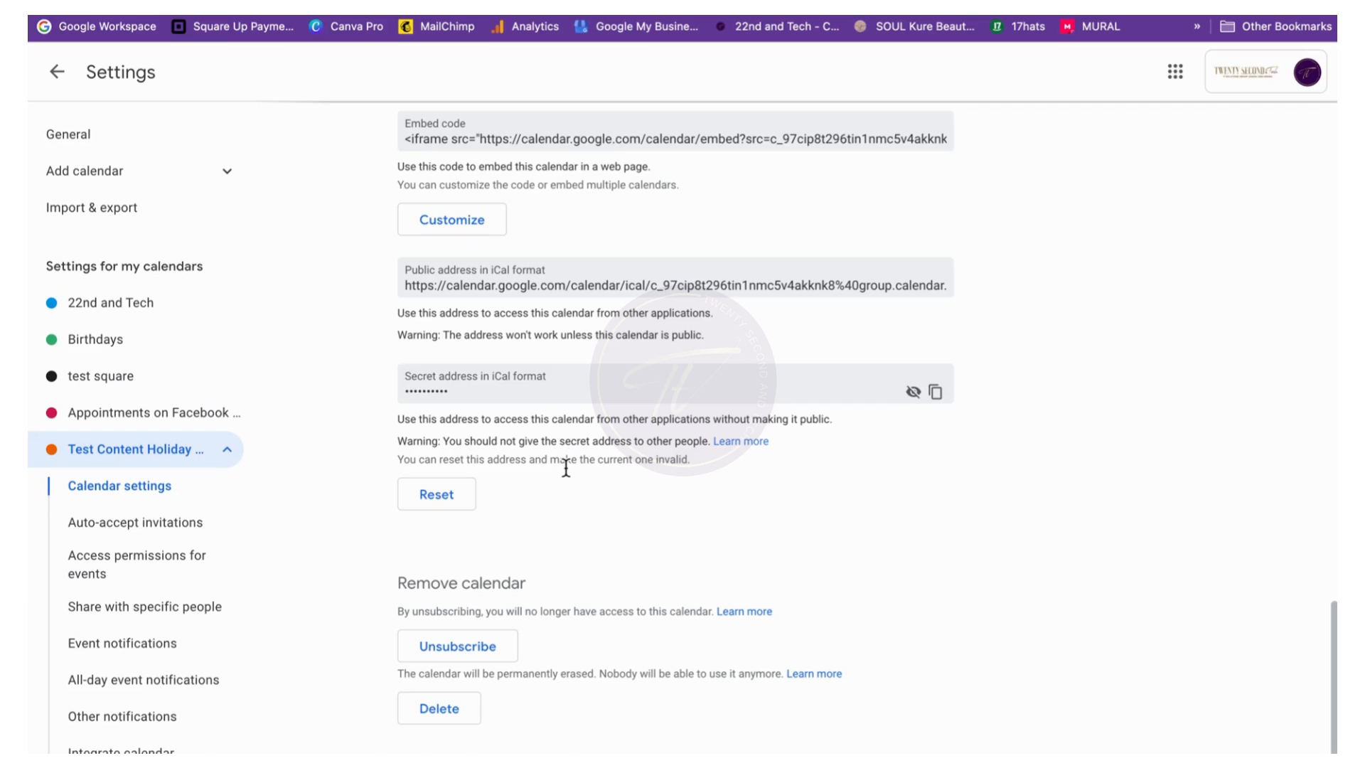
pyautogui.scroll(10, 566, 468)
pyautogui.scroll(-3, 566, 471)
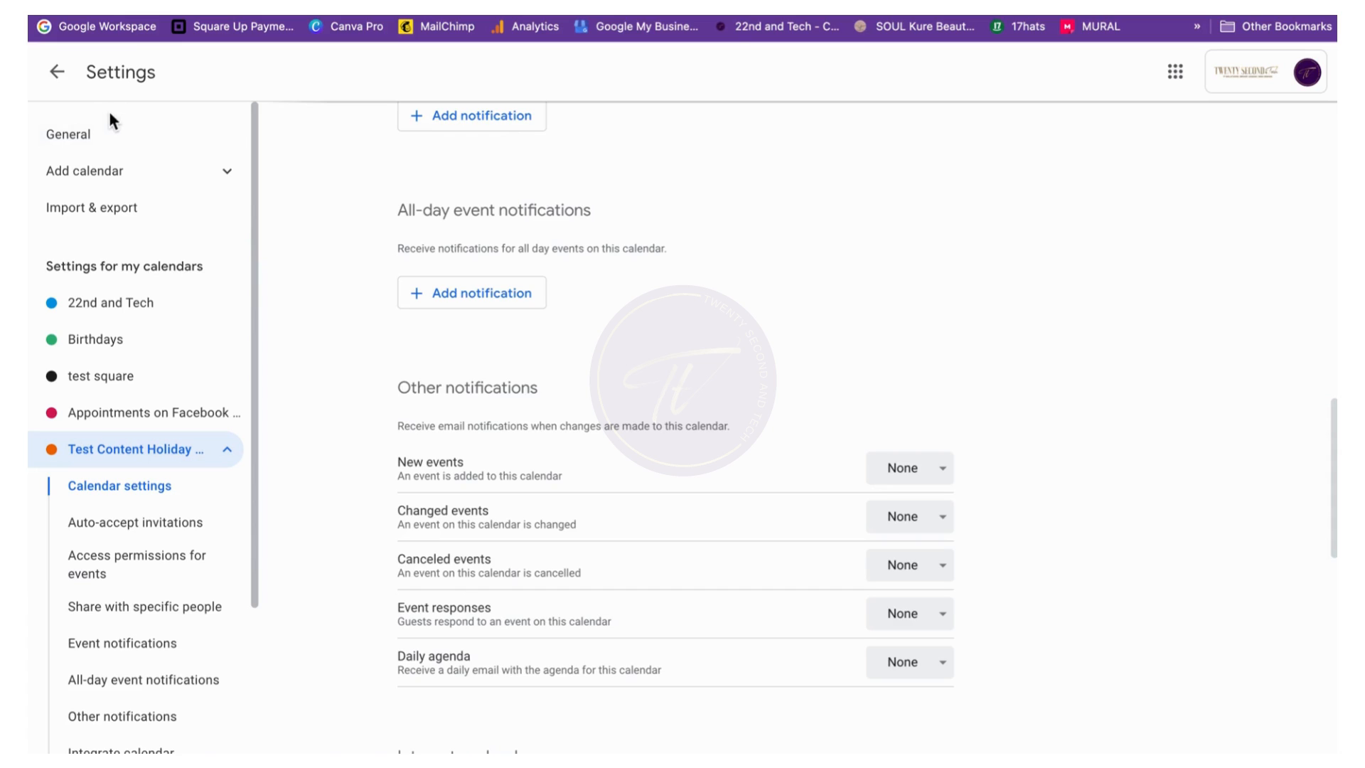
pyautogui.click(82, 537)
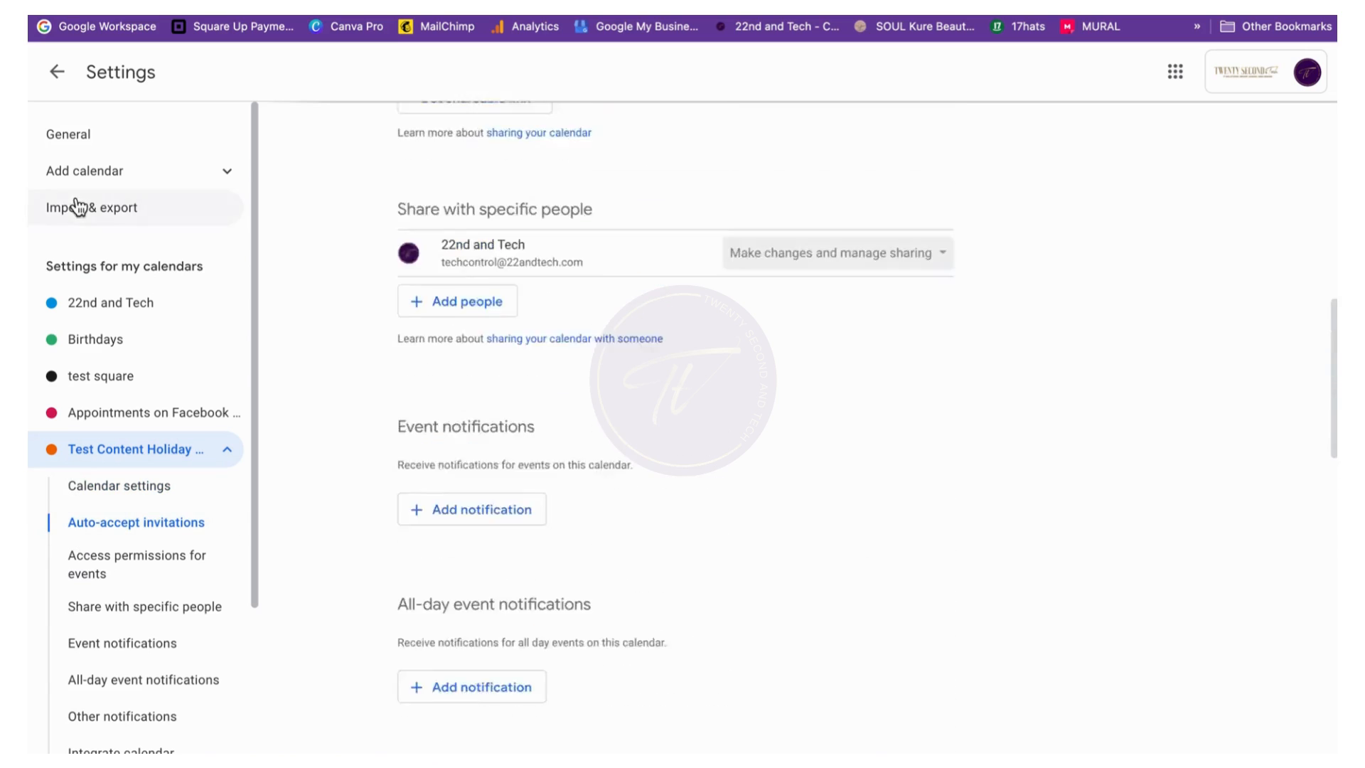
# Return to the calendar view and start a new event titled Test Holiday 1 on the Test Content Holiday Calendar
pyautogui.click(56, 72)
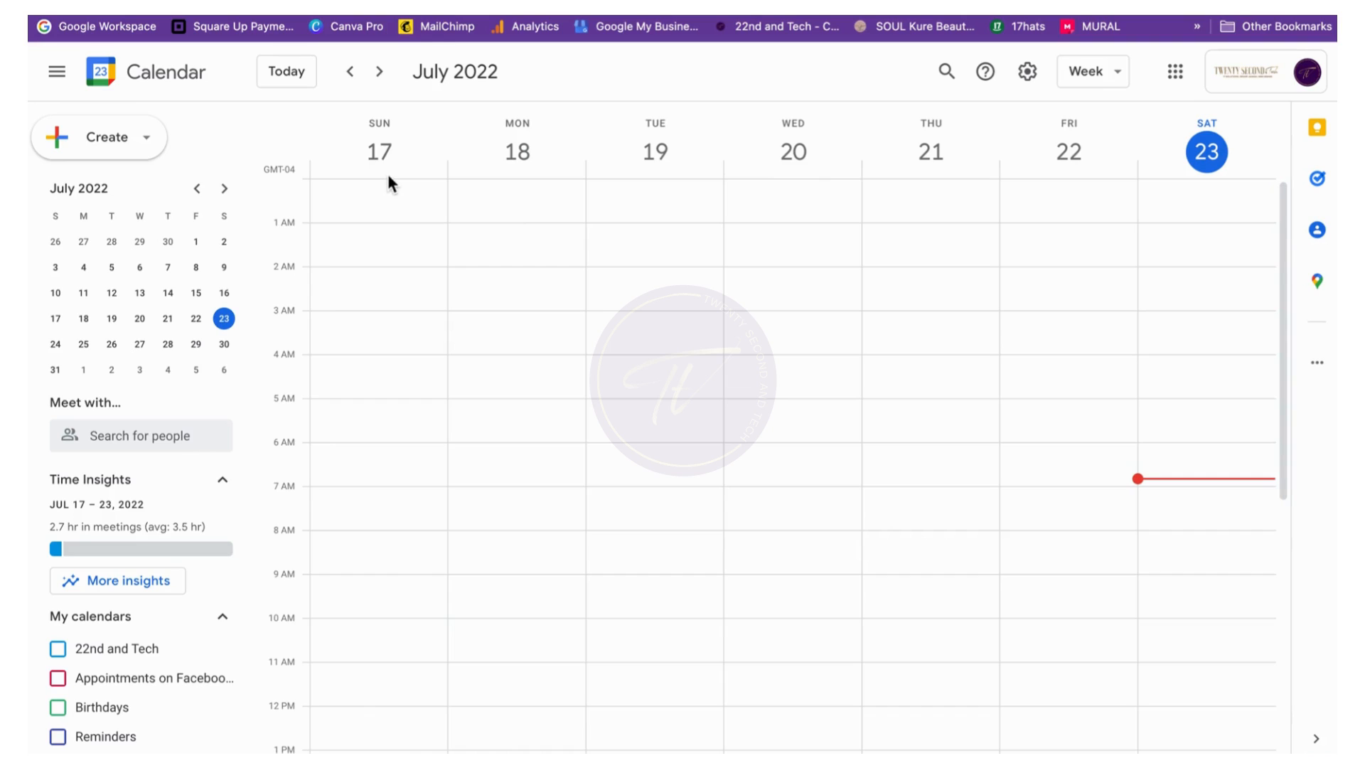
pyautogui.click(152, 140)
pyautogui.click(151, 141)
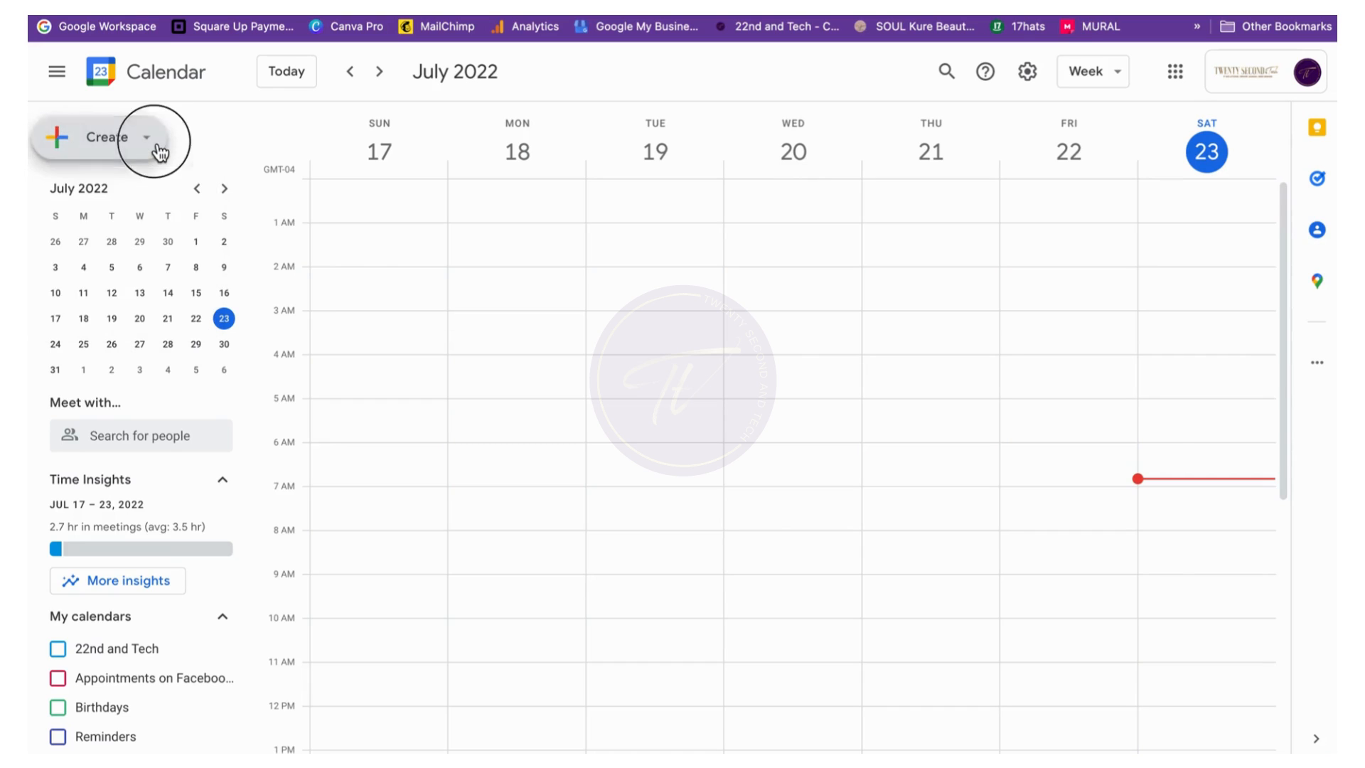
pyautogui.scroll(-3, 199, 355)
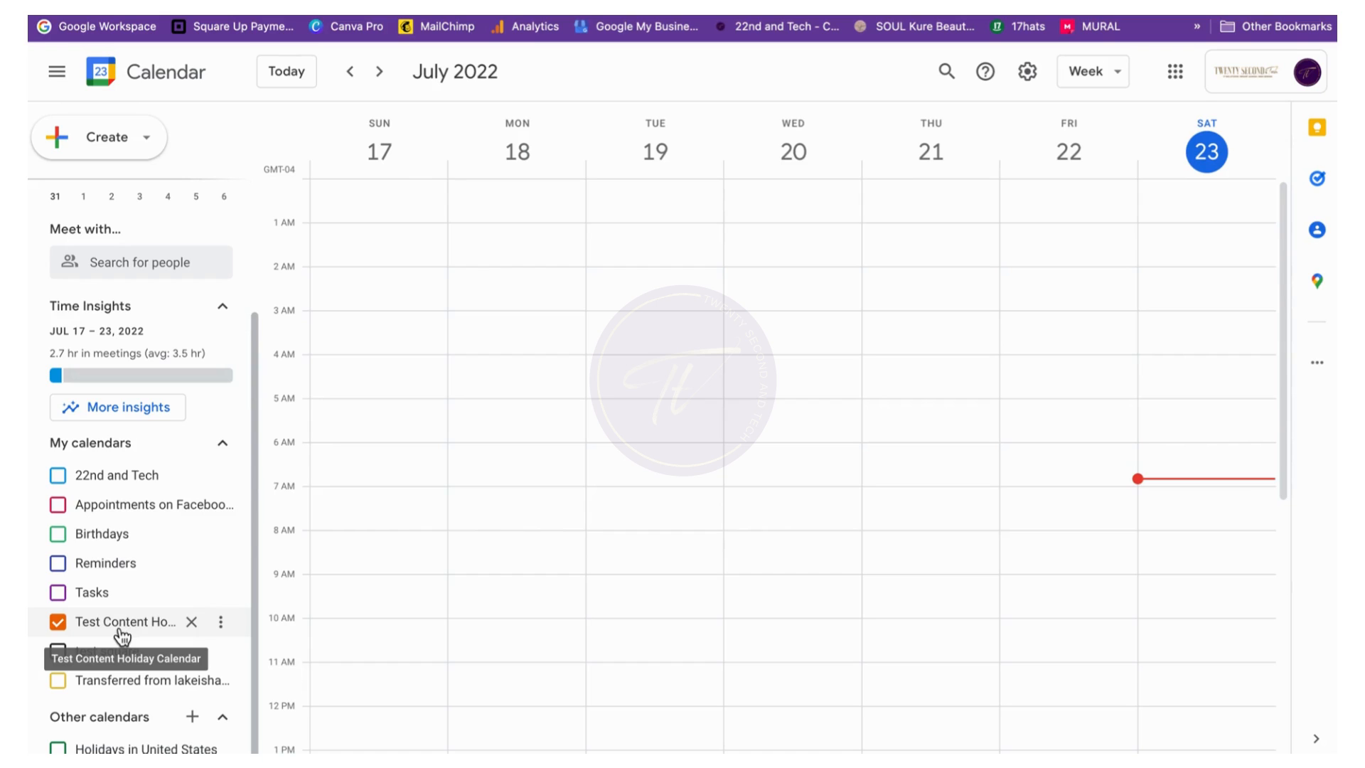
pyautogui.click(163, 155)
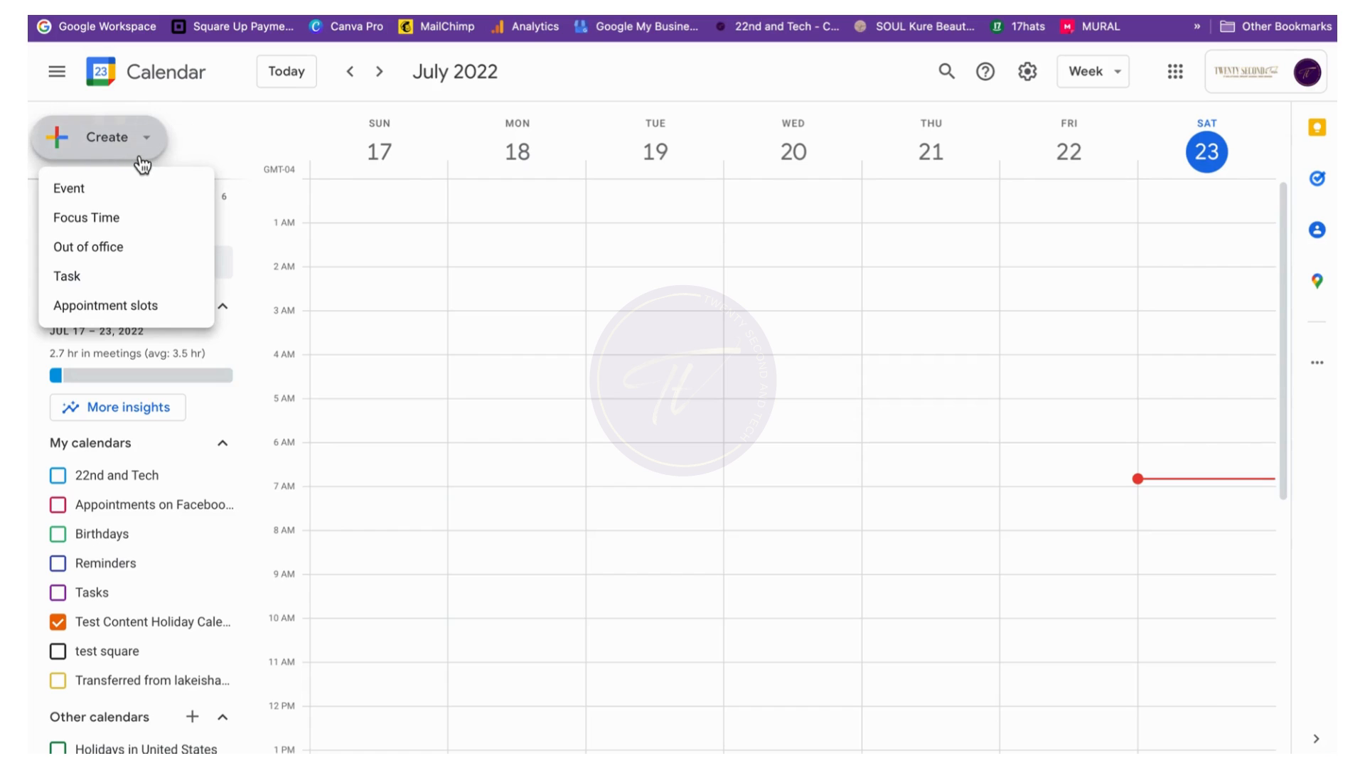
pyautogui.click(109, 196)
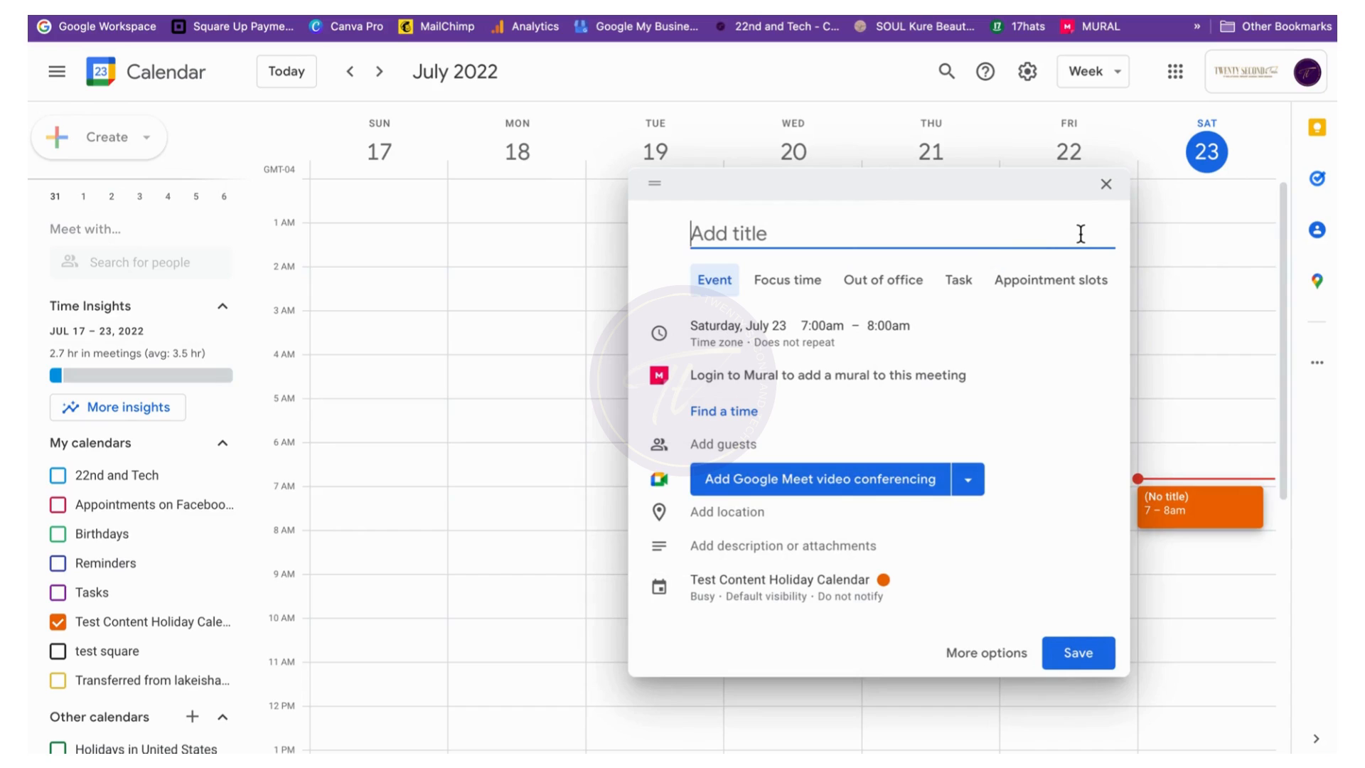
pyautogui.write('Test Holiday 1')
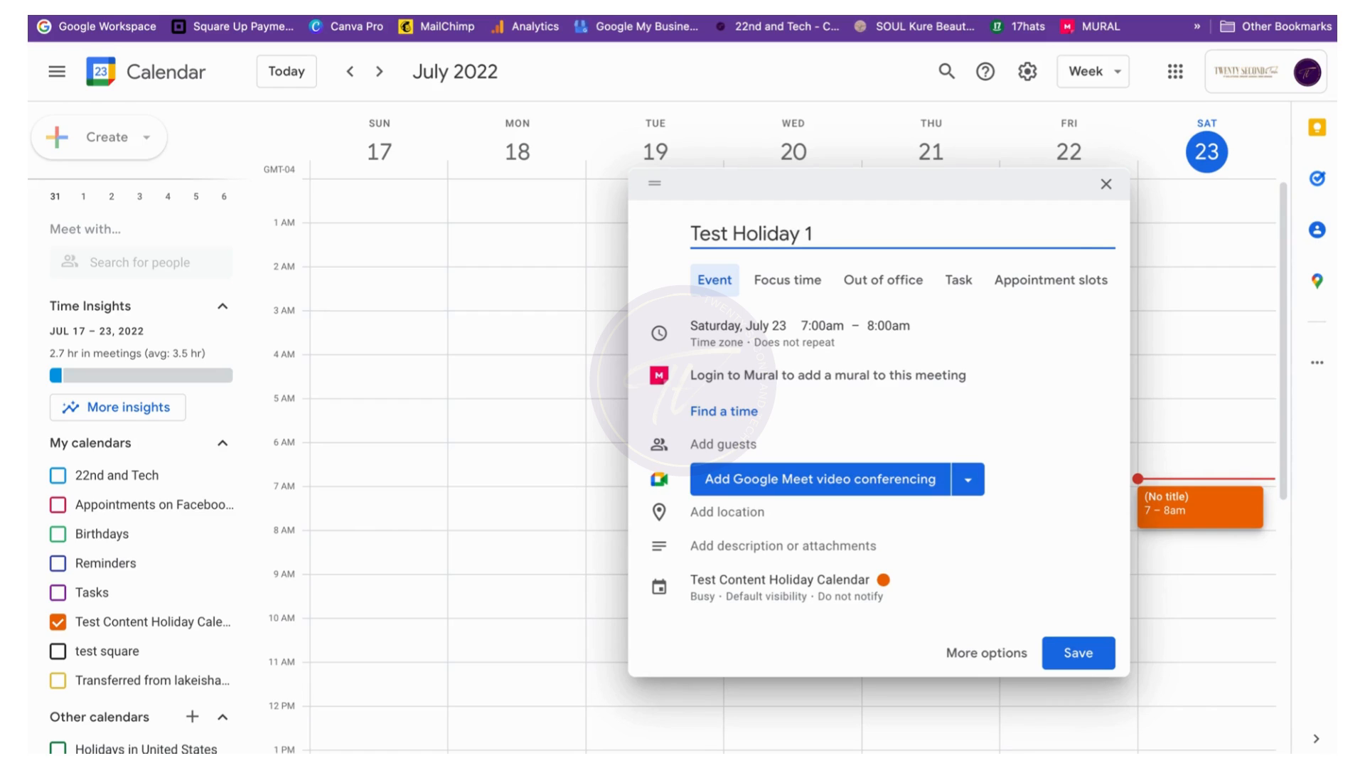
# Make Test Holiday 1 an all-day event on August 1, 2022 and open its full event options
pyautogui.click(740, 326)
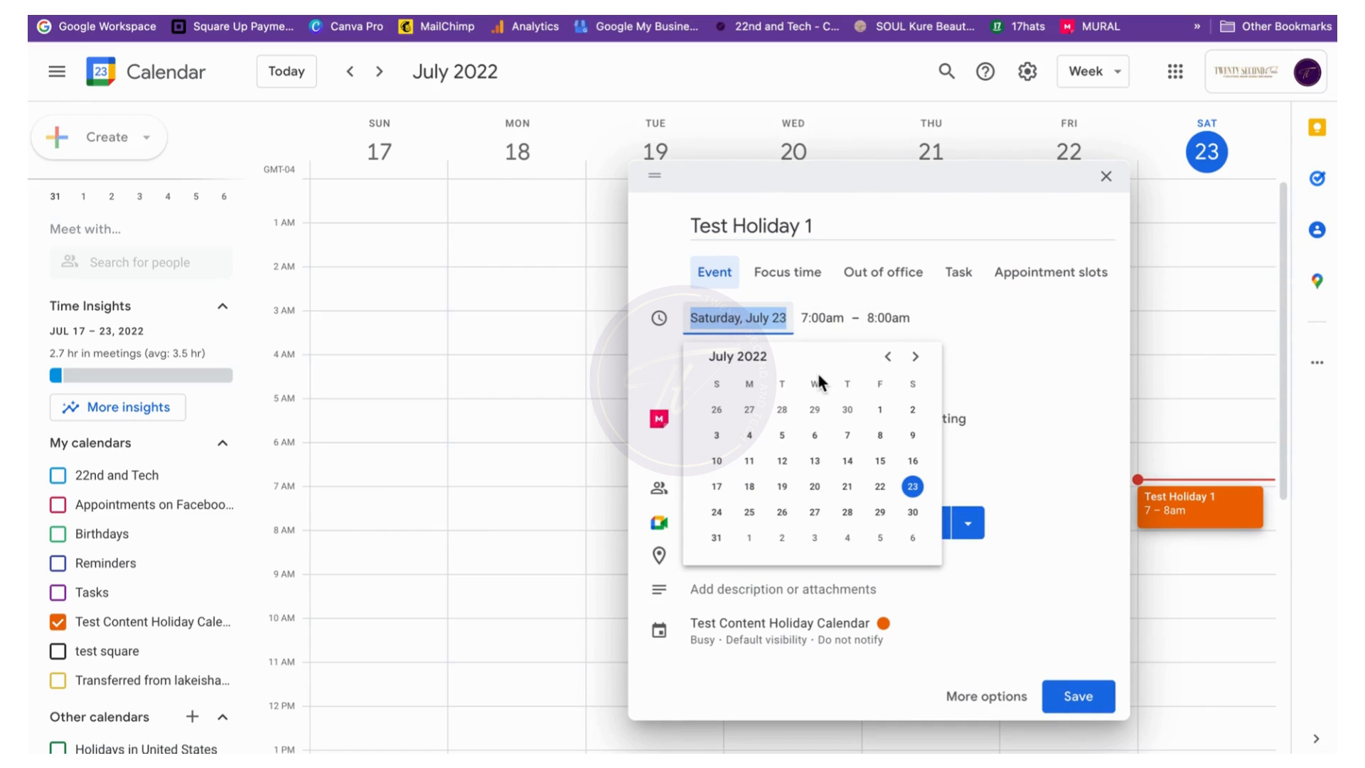
pyautogui.click(750, 540)
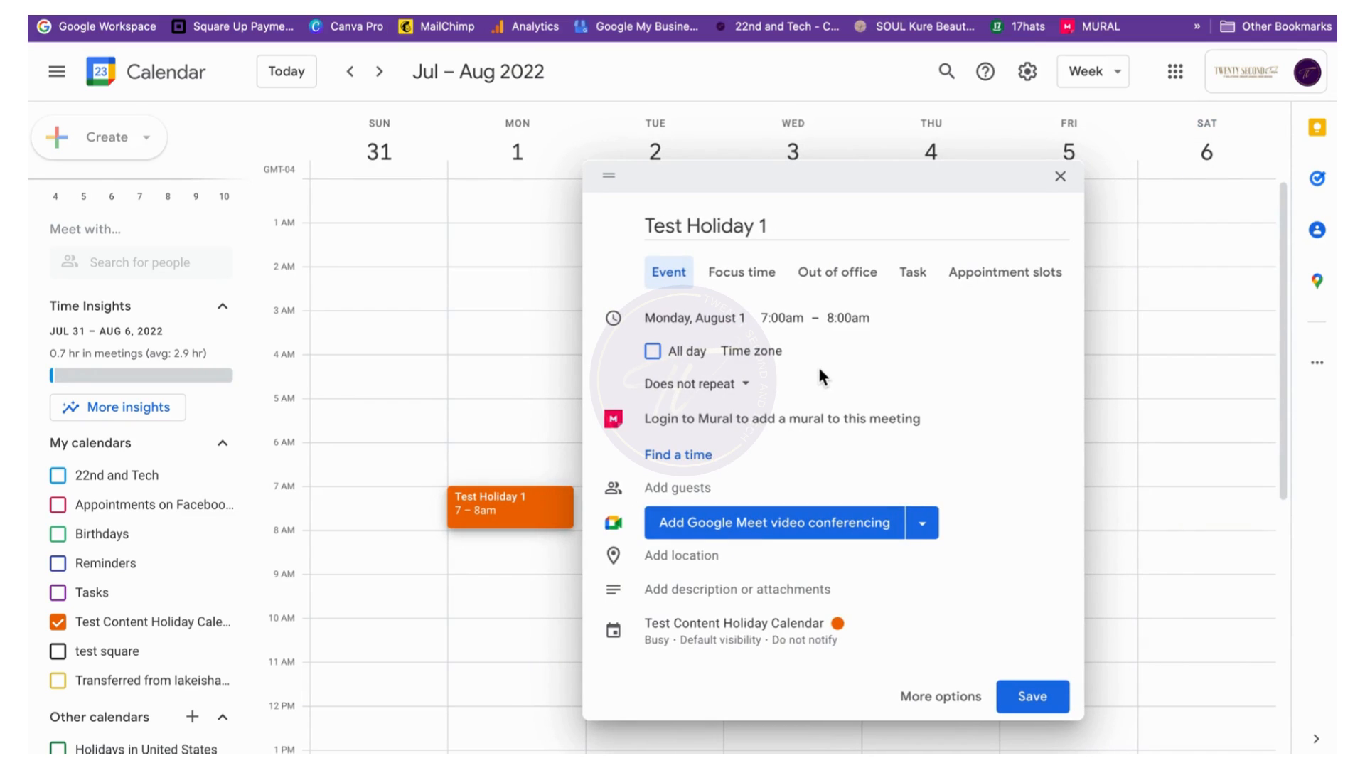
pyautogui.click(651, 356)
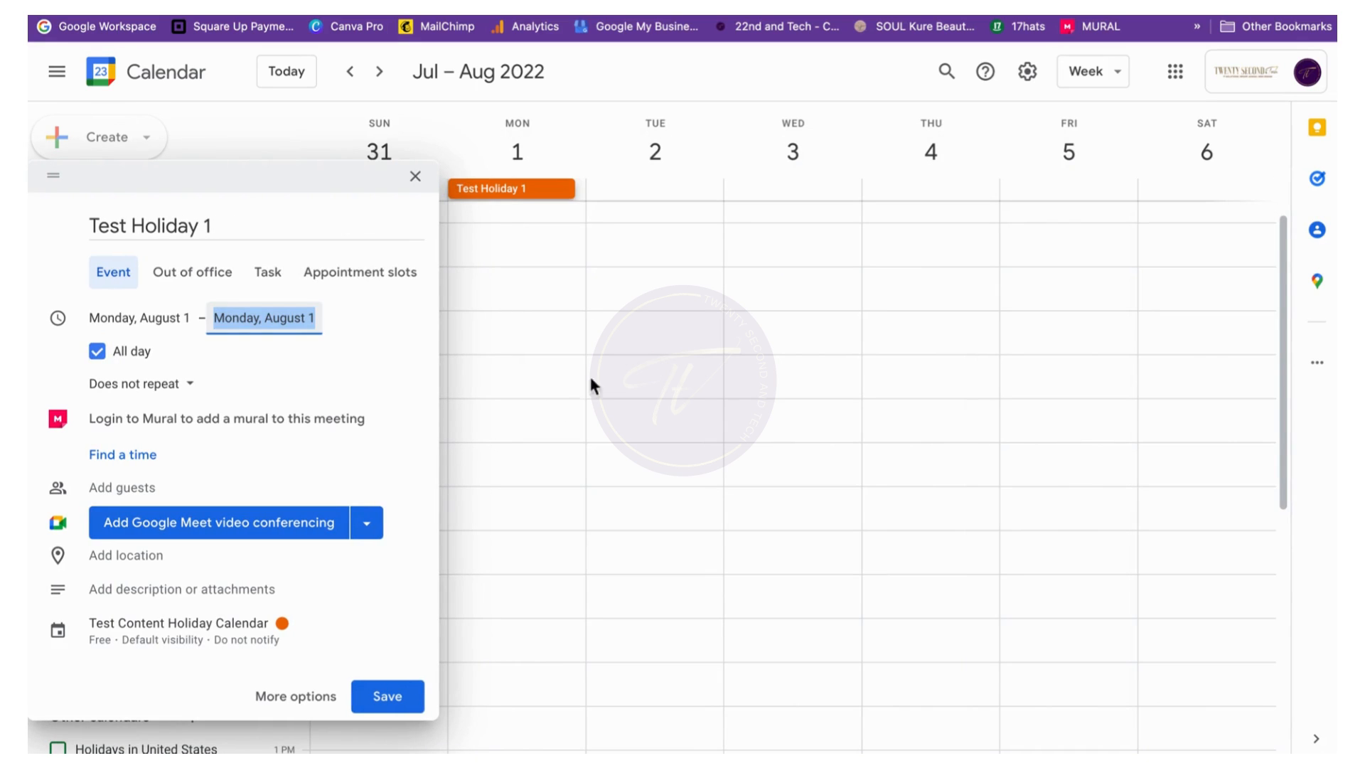
pyautogui.click(284, 697)
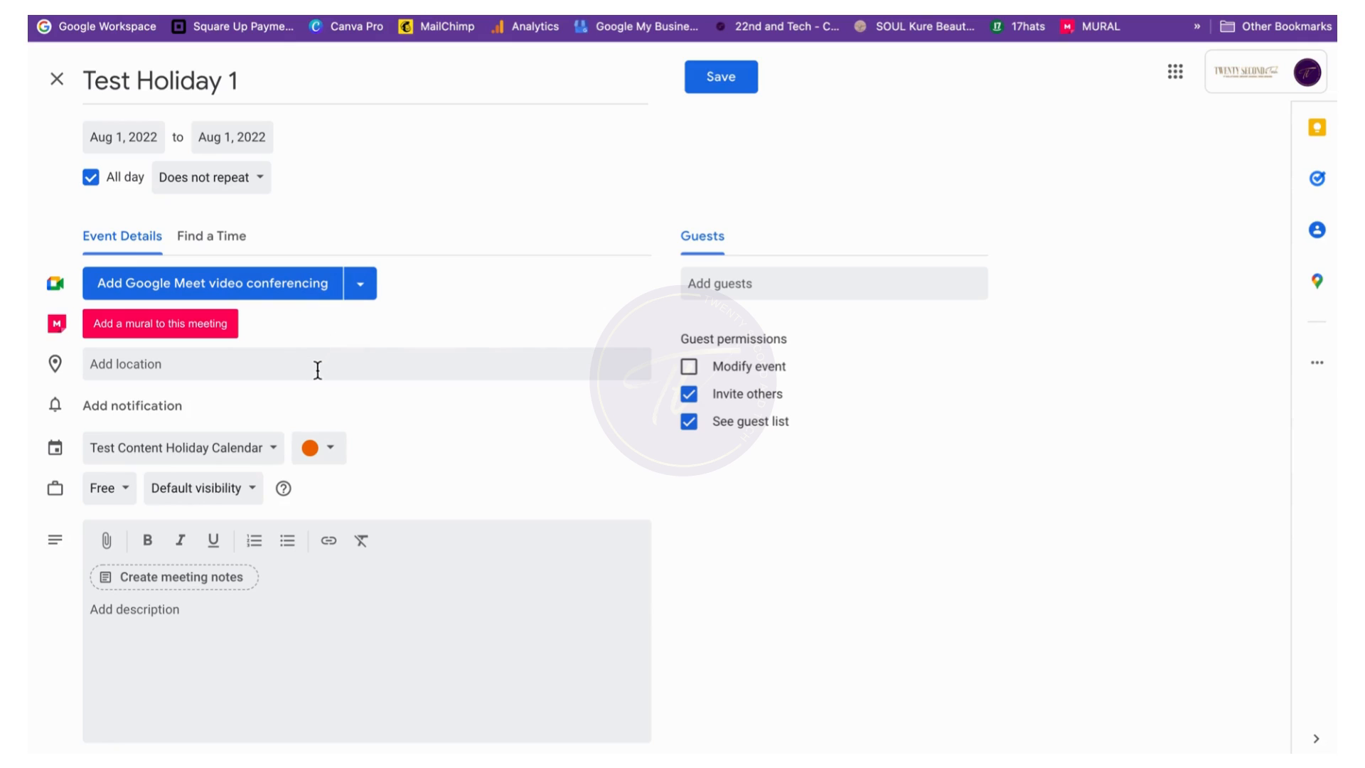
# Switch the event's availability to Busy and back to Free
pyautogui.click(130, 505)
pyautogui.click(113, 455)
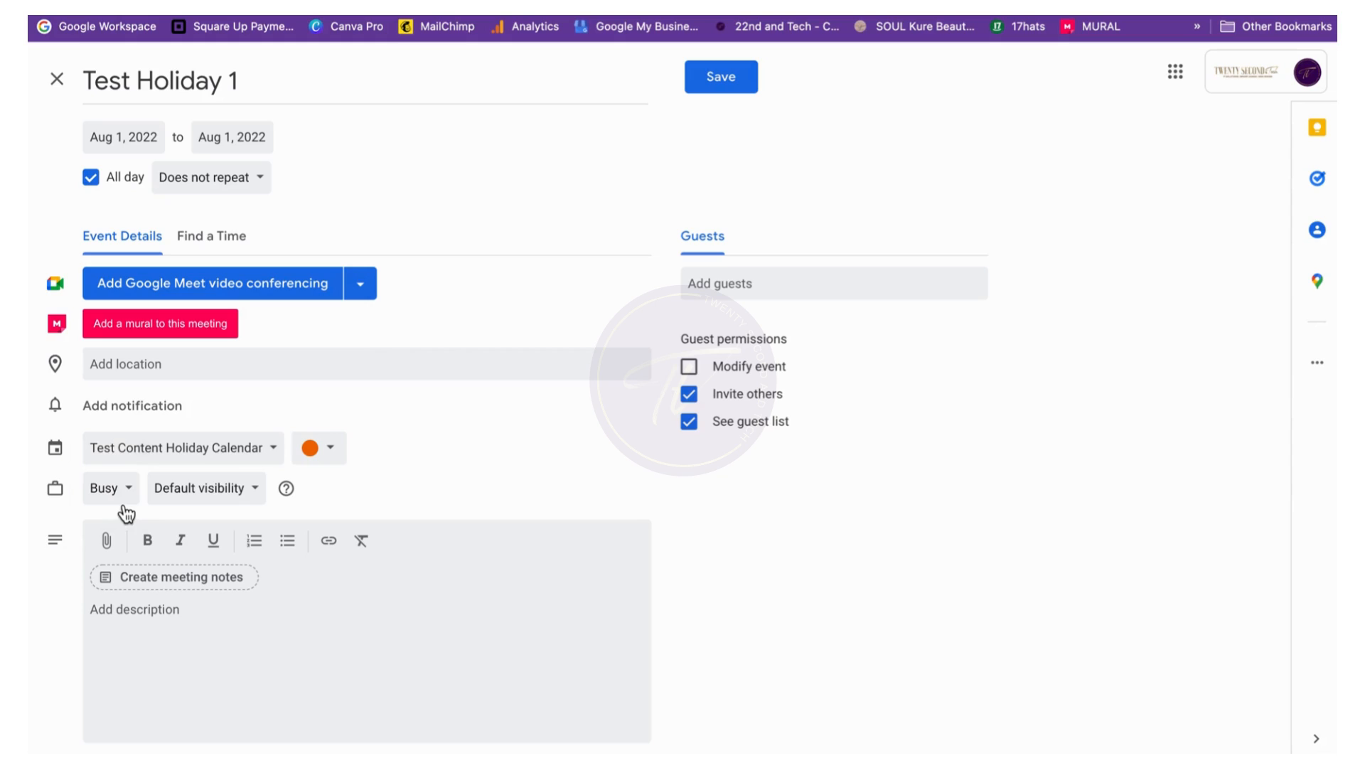
pyautogui.click(121, 499)
pyautogui.click(114, 522)
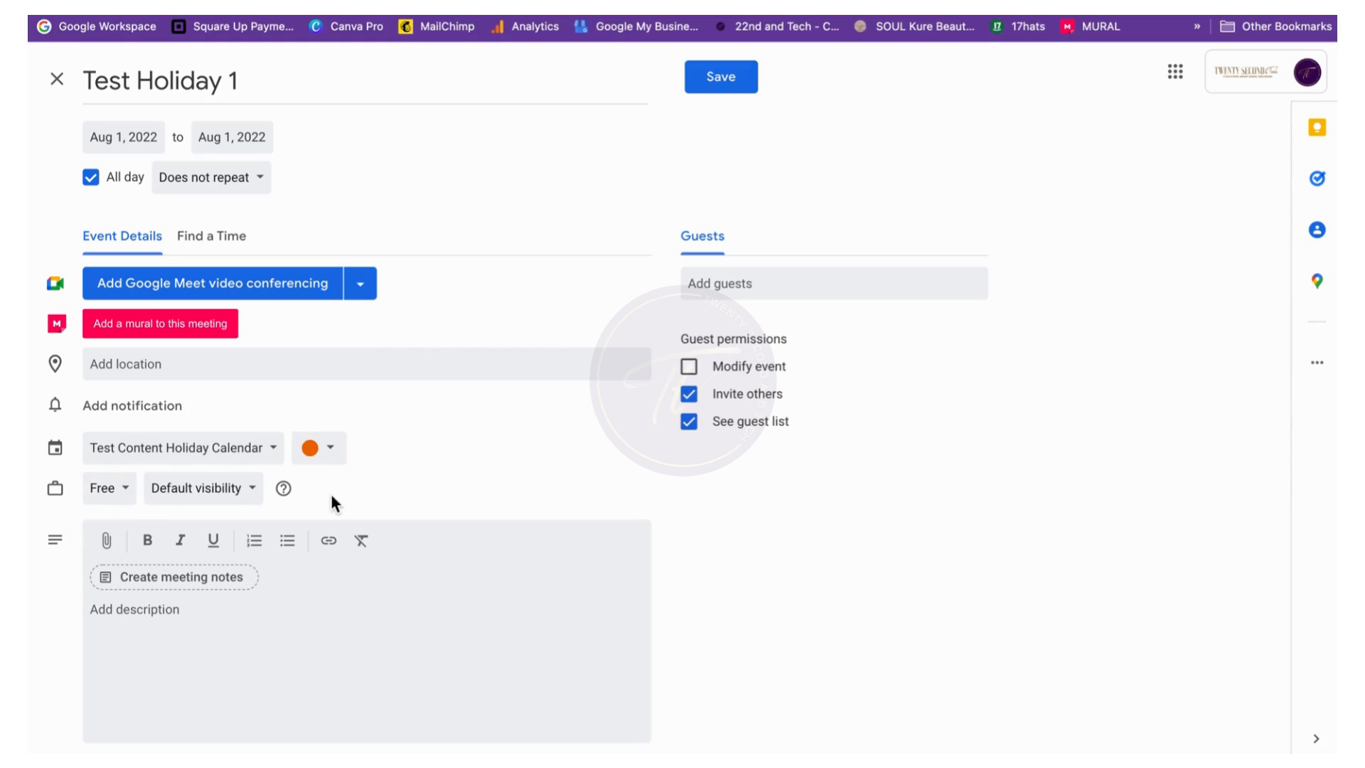
# Turn off the guest permissions Invite others and See guest list for the event
pyautogui.click(691, 398)
pyautogui.click(694, 422)
# Enter the event description "This holiday is celebrating tests. share in a video on social media on how you feel about tests."
pyautogui.click(117, 624)
pyautogui.click(117, 623)
pyautogui.write('This ')
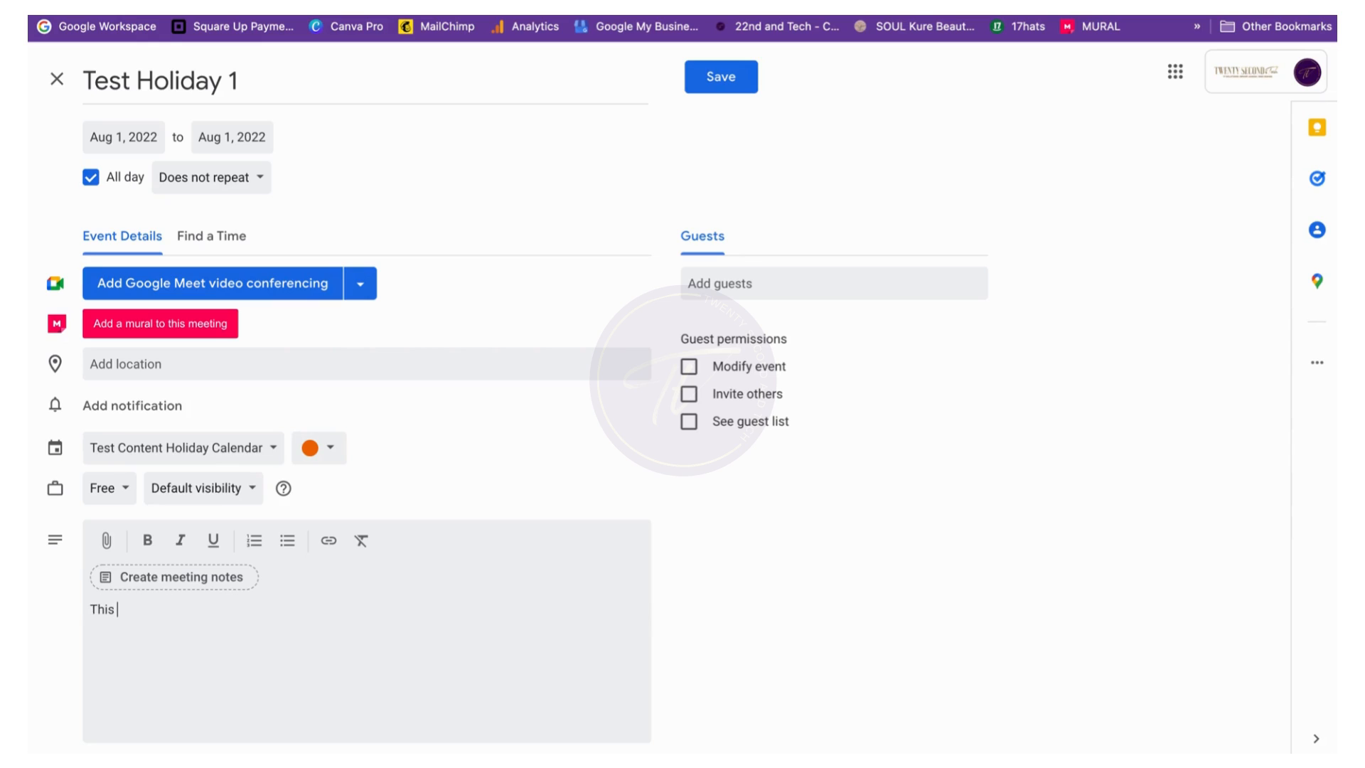
pyautogui.write('holiday is celebrating test')
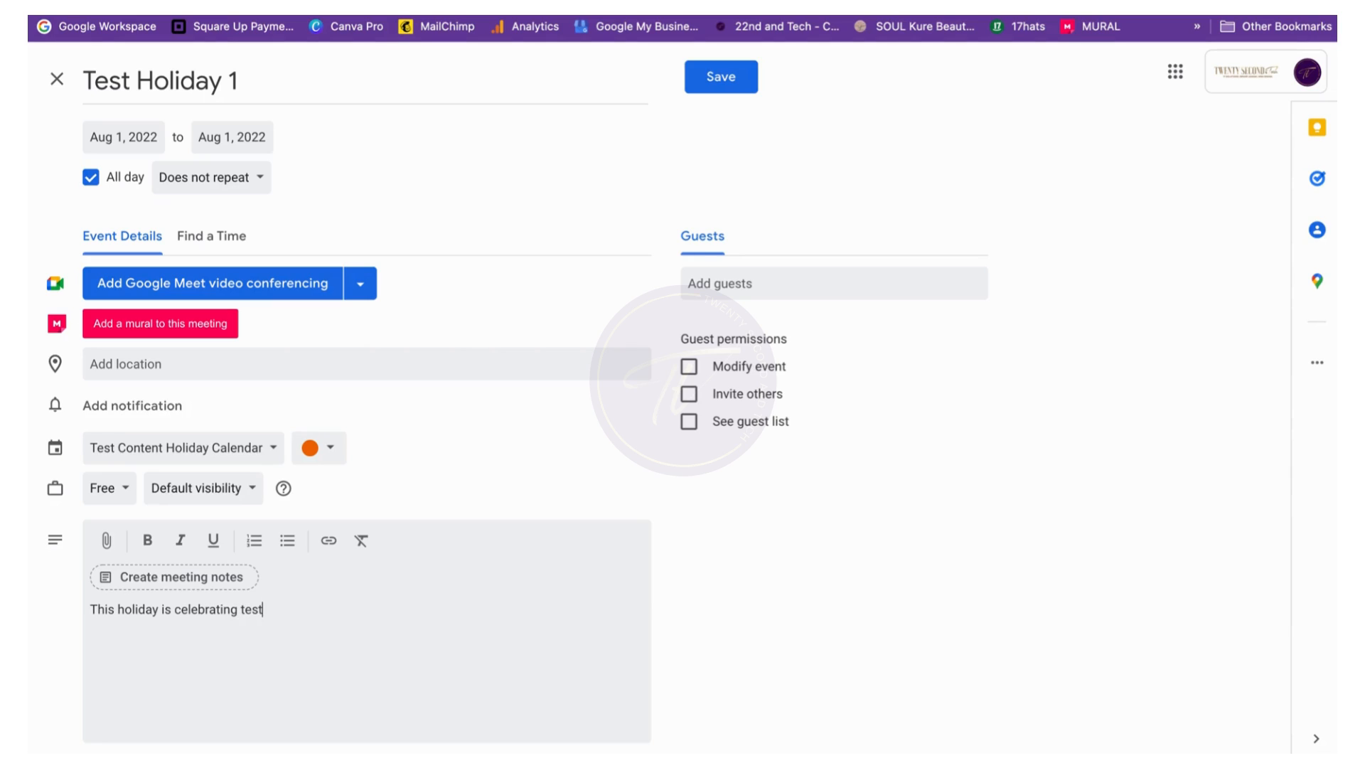
pyautogui.write('s. share in a video on socual')
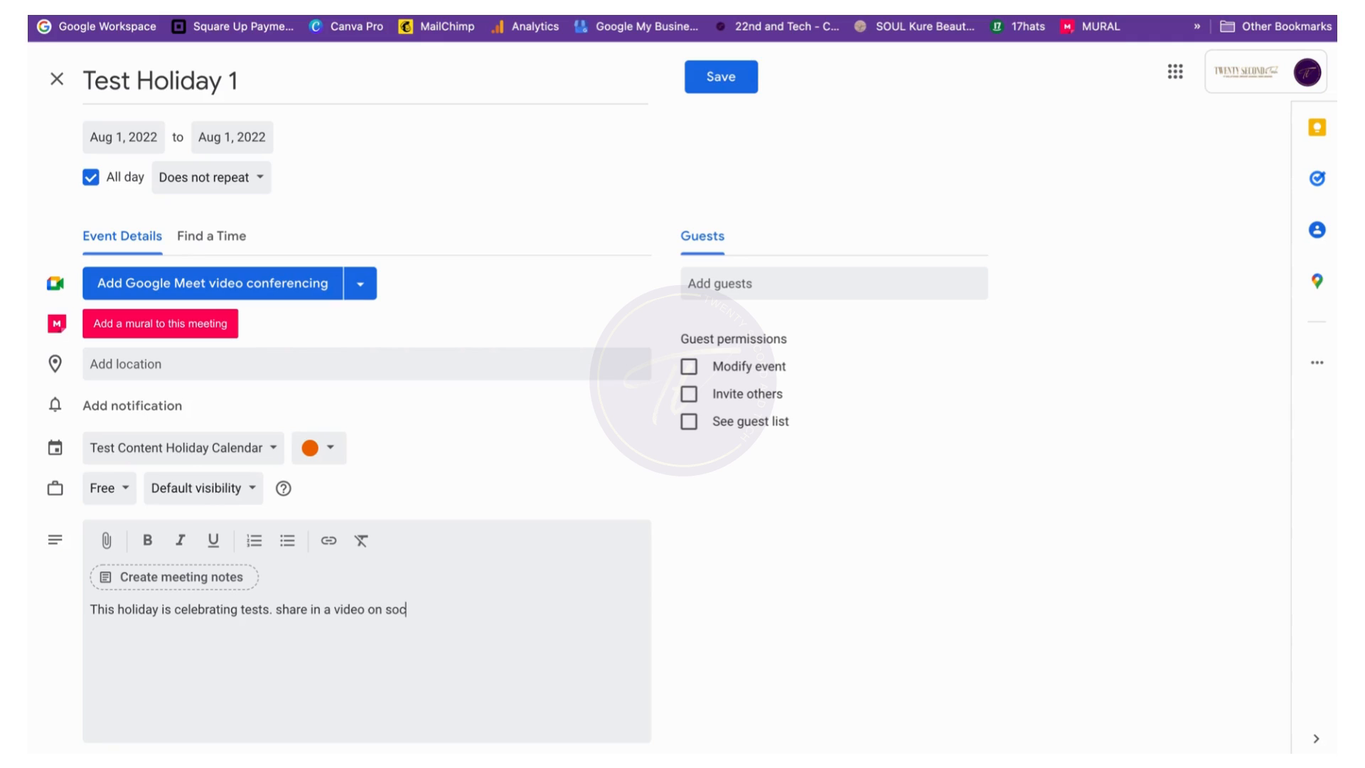
pyautogui.press('BackSpace')
pyautogui.press('BackSpace')
pyautogui.press('BackSpace')
pyautogui.write('ial medi')
pyautogui.write('a on h')
pyautogui.write('ow w')
pyautogui.write('ou feel a')
pyautogui.write('bo')
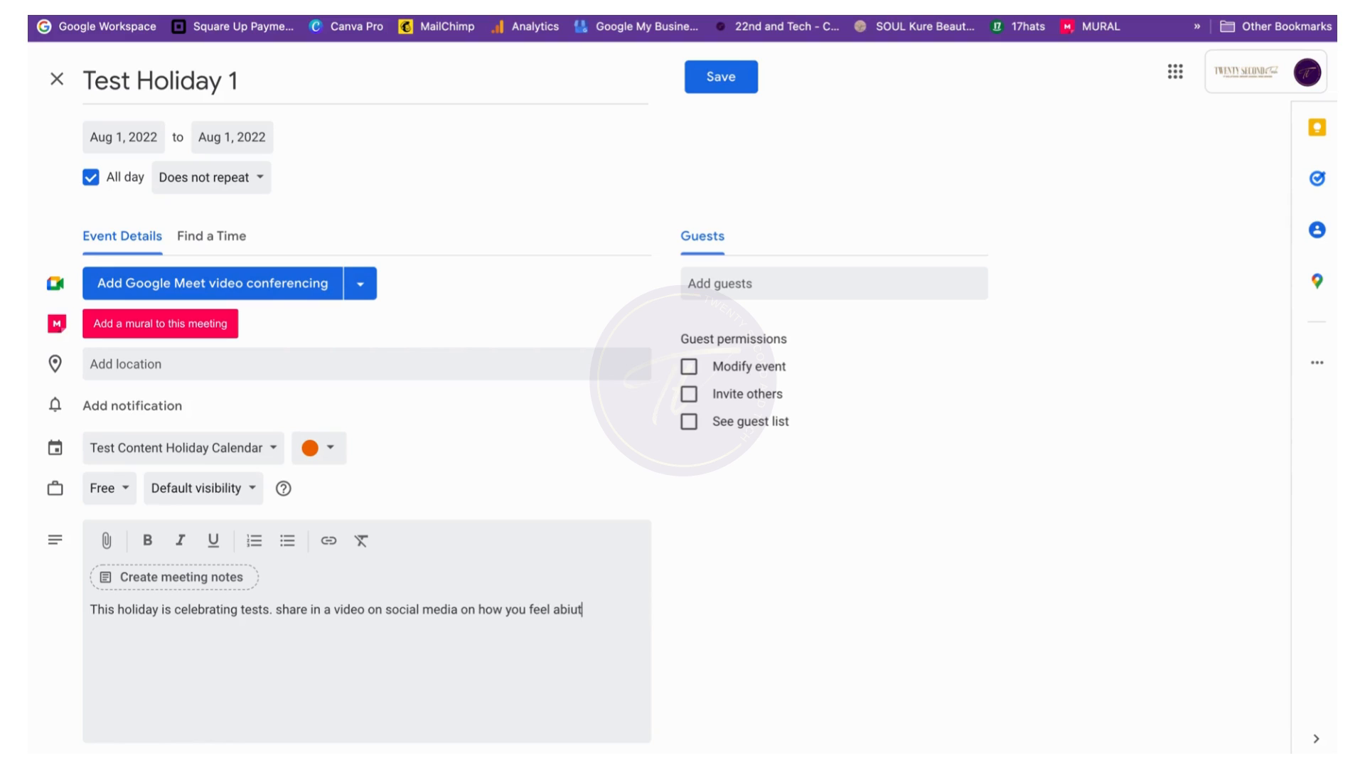
pyautogui.press('BackSpace')
pyautogui.write('out tests.')
# Format the description sentence as bold and italic, applying an underline and removing it again
pyautogui.tripleClick(93, 612)
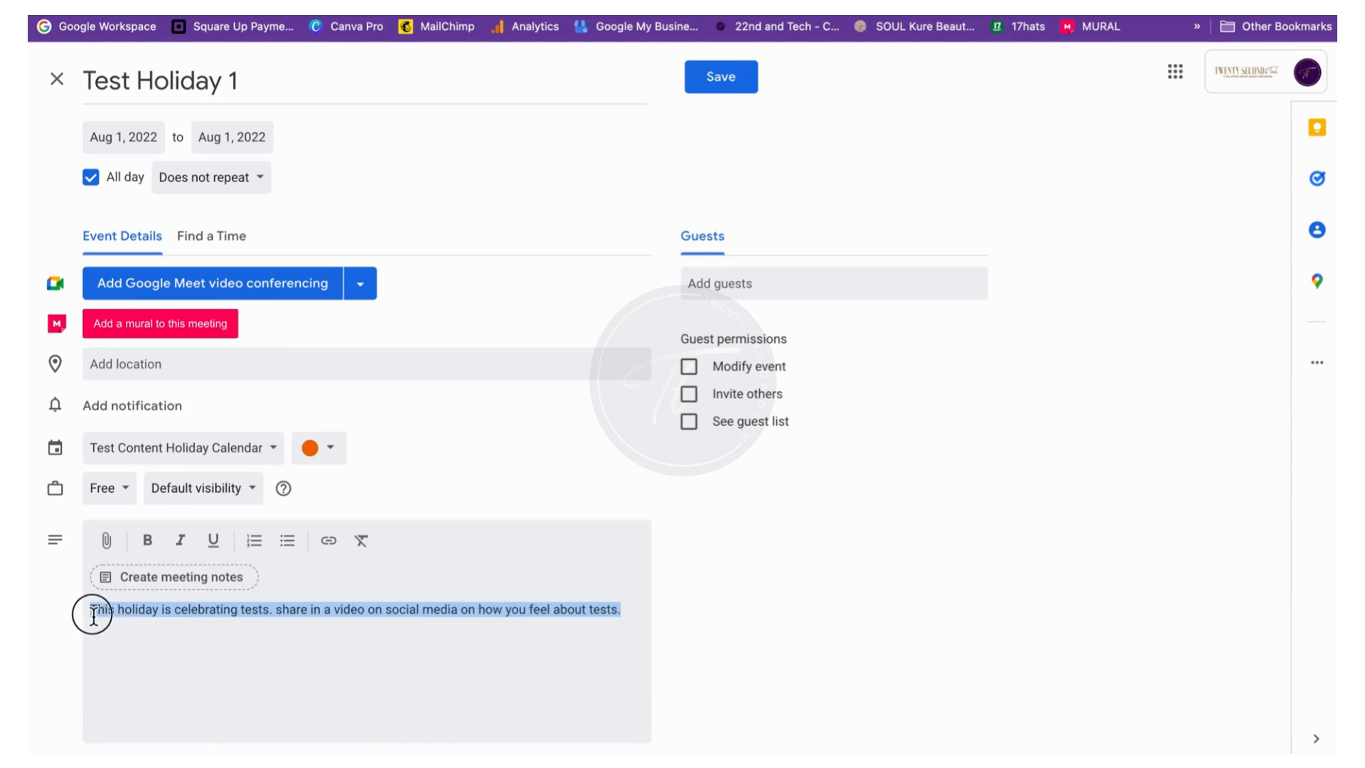
pyautogui.click(150, 541)
pyautogui.click(182, 543)
pyautogui.click(215, 548)
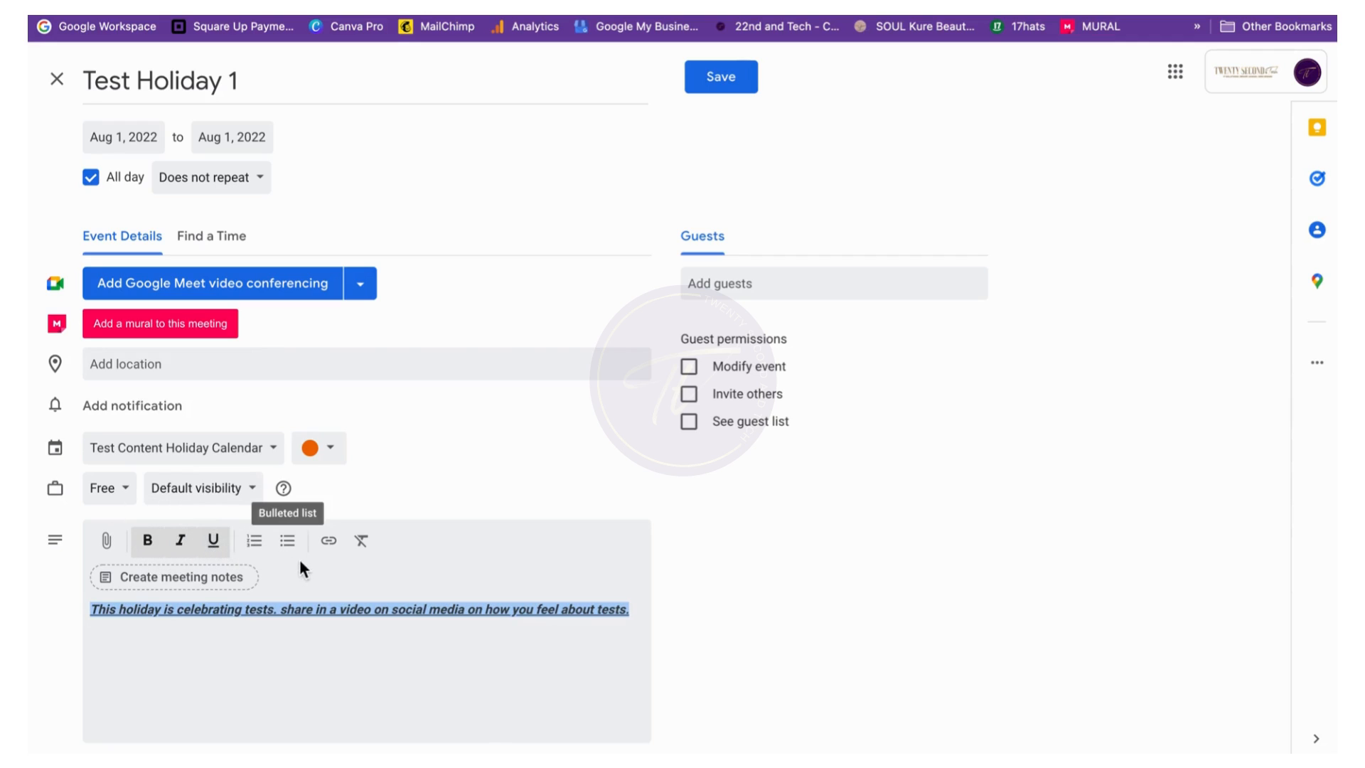
pyautogui.click(281, 681)
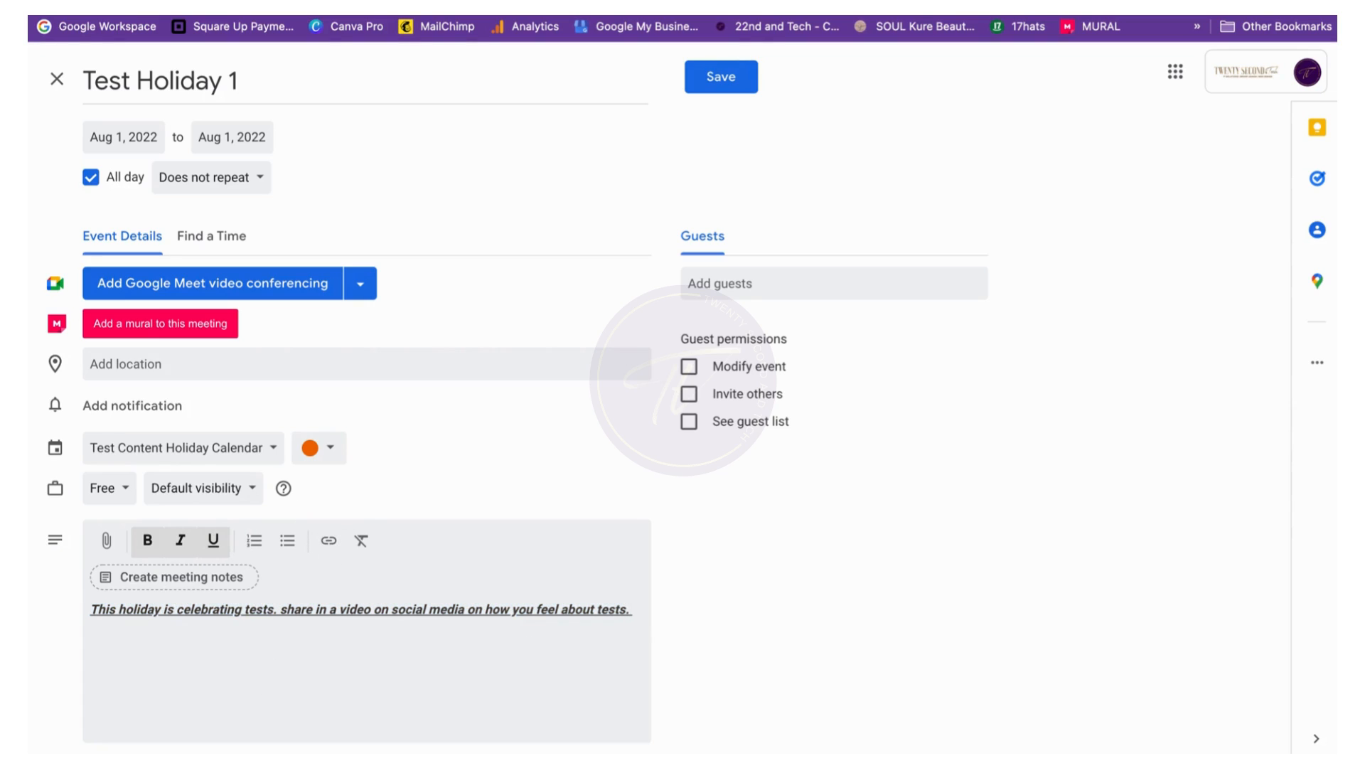
pyautogui.tripleClick(501, 613)
pyautogui.click(212, 540)
# Add a second description line reading "To learn more about content visit the website"
pyautogui.click(637, 607)
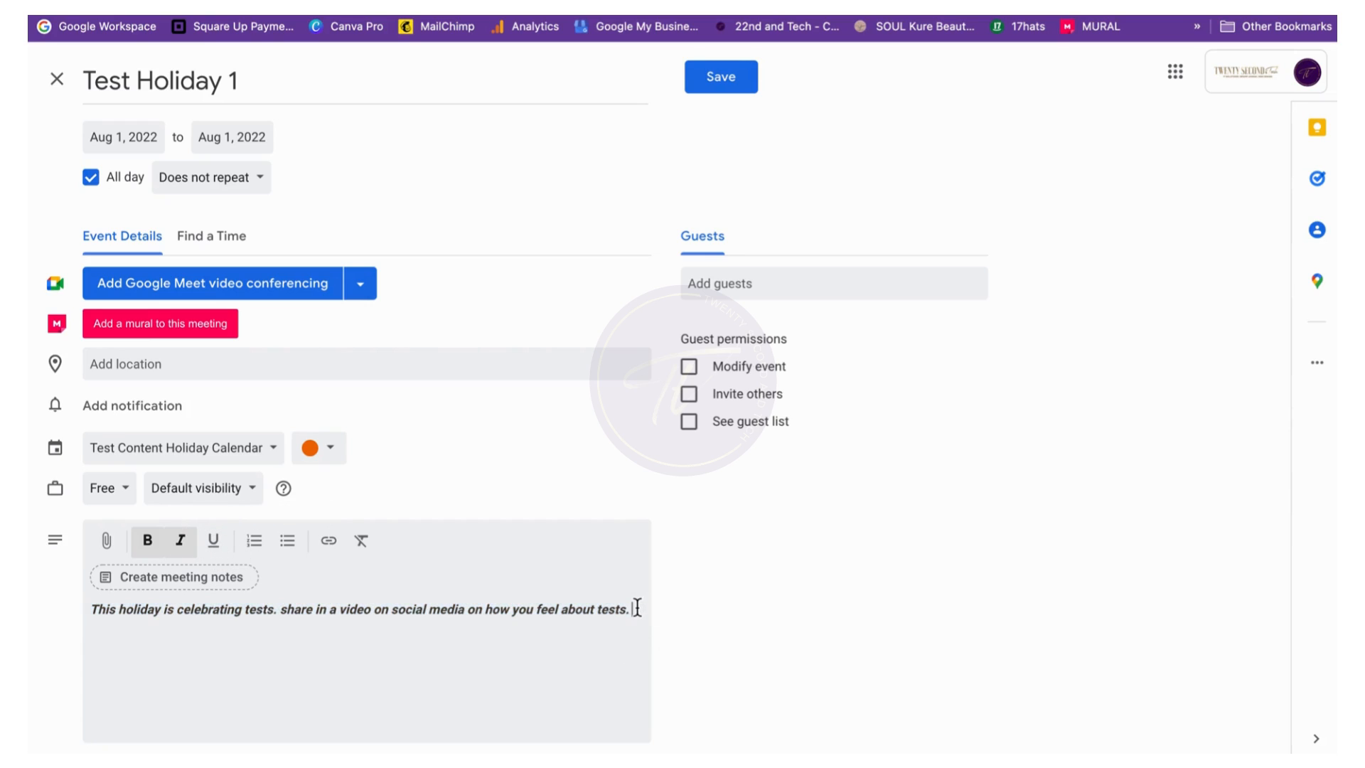
pyautogui.press('Return')
pyautogui.write('To learn more about conten')
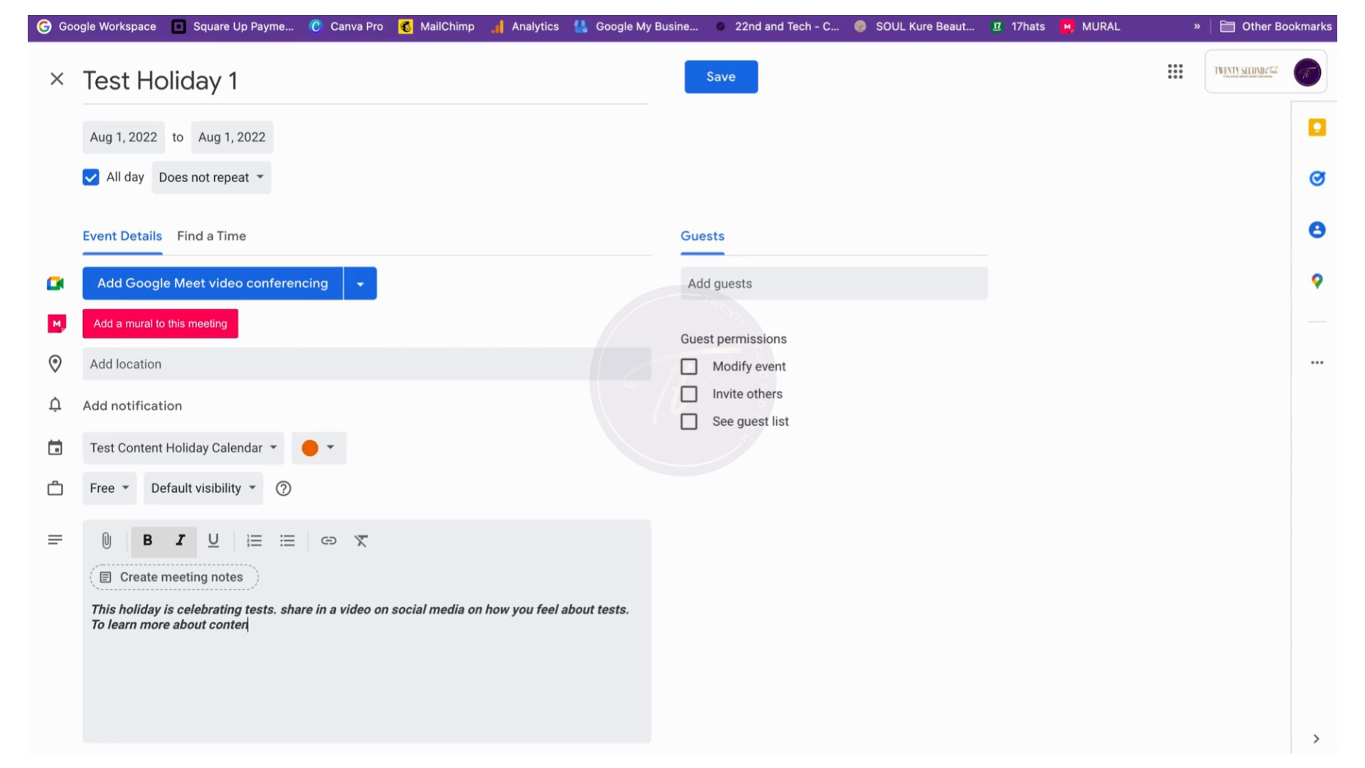
pyautogui.write('t cisit')
pyautogui.press('BackSpace')
pyautogui.press('BackSpace')
pyautogui.press('BackSpace')
pyautogui.press('BackSpace')
pyautogui.press('BackSpace')
pyautogui.press('BackSpace')
pyautogui.write('visit the website.')
pyautogui.doubleClick(331, 625)
pyautogui.click(329, 542)
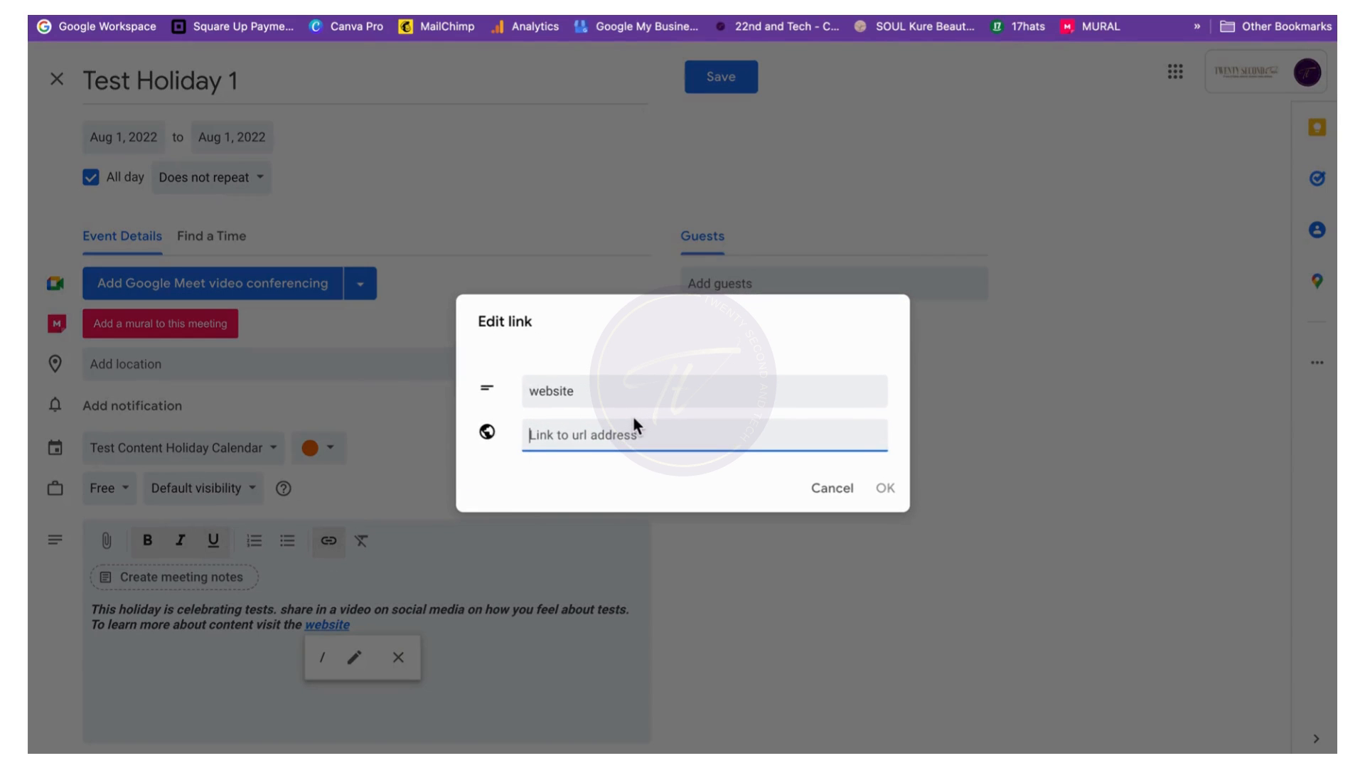
pyautogui.write('www.yourbusiness.com')
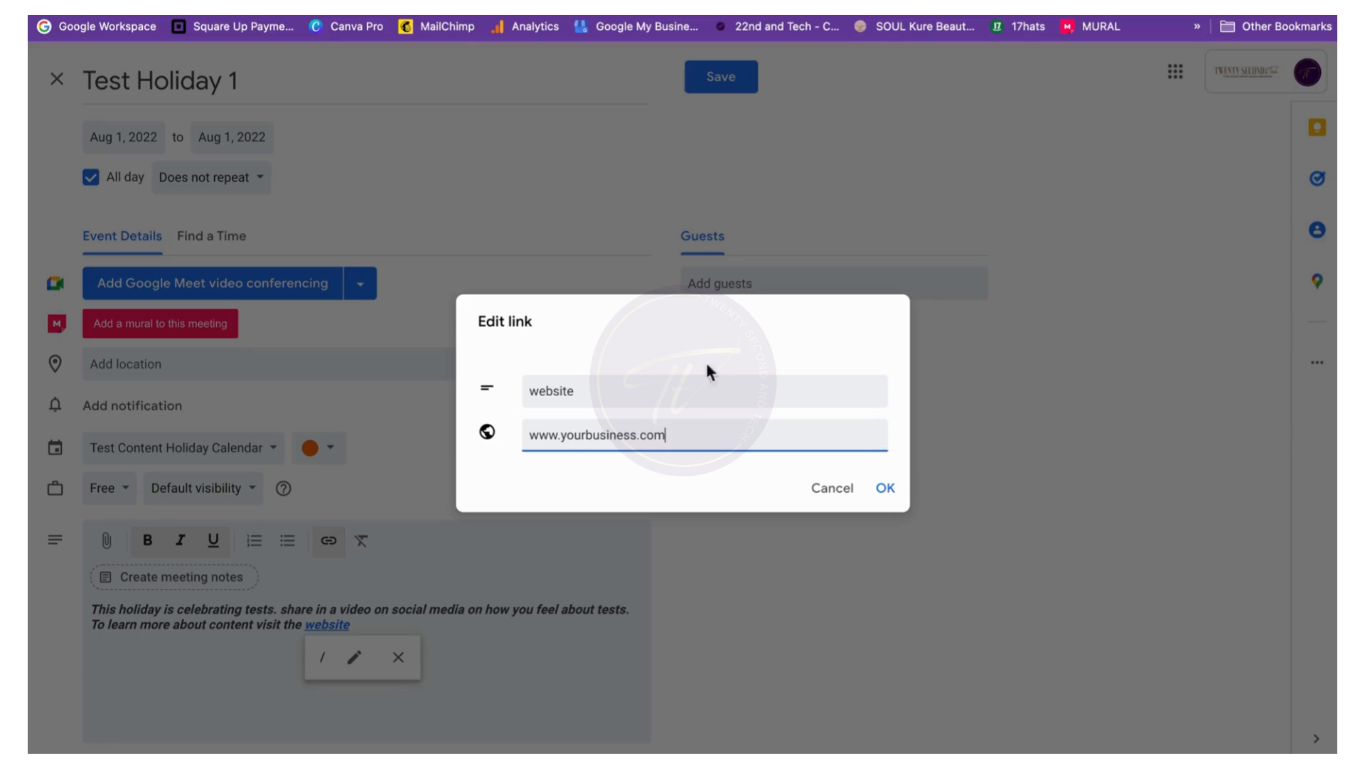
pyautogui.click(885, 487)
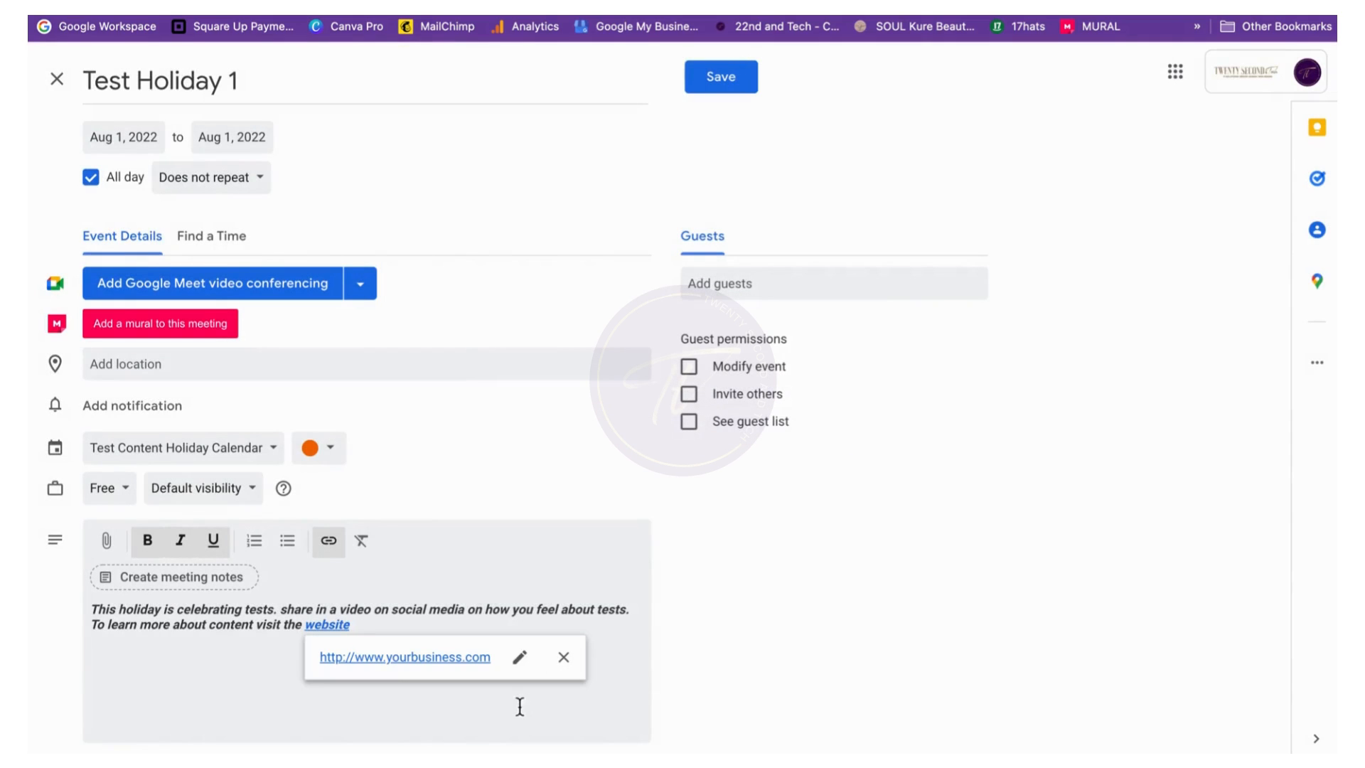
pyautogui.click(597, 676)
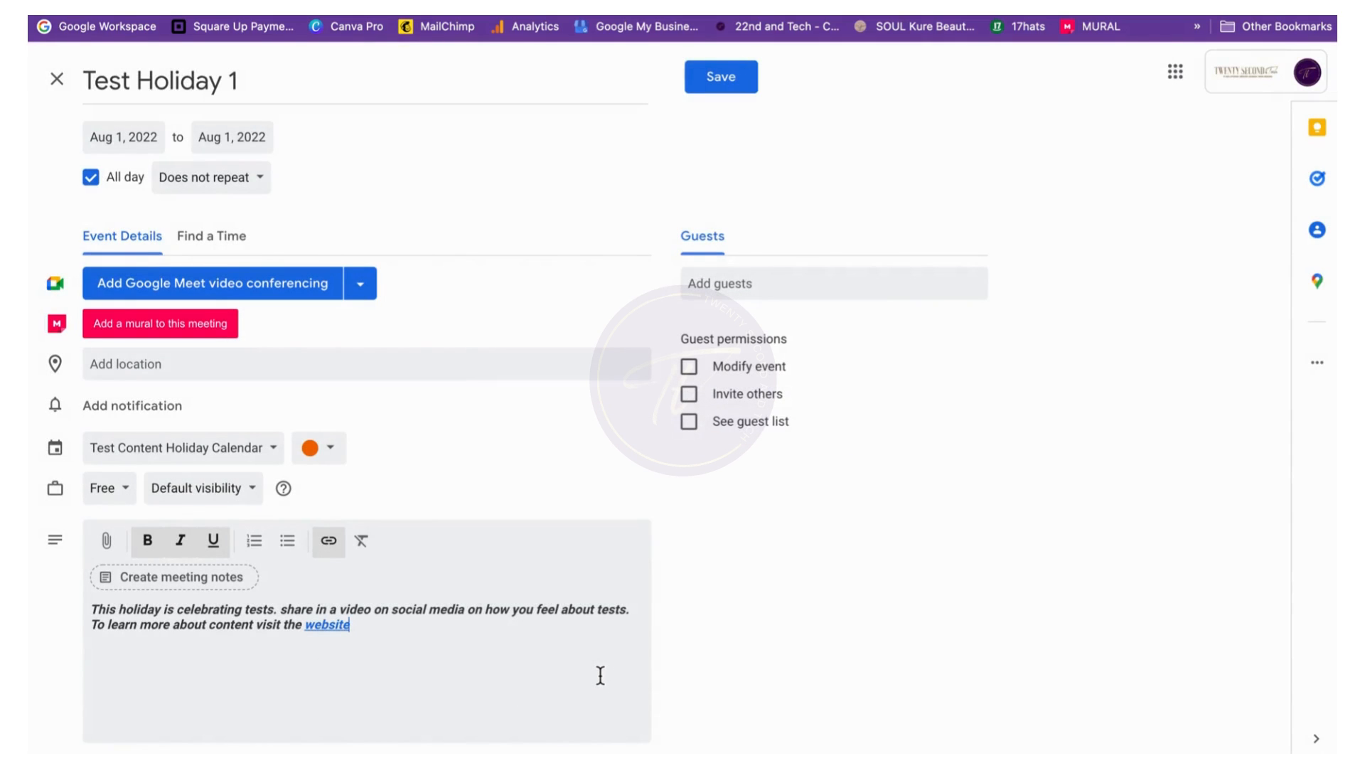
# Add the sign-off "-Your Content Coach" to the event description, separated from the linked line by a blank line
pyautogui.press('Return')
pyautogui.press('Return')
pyautogui.write('-Your jCo')
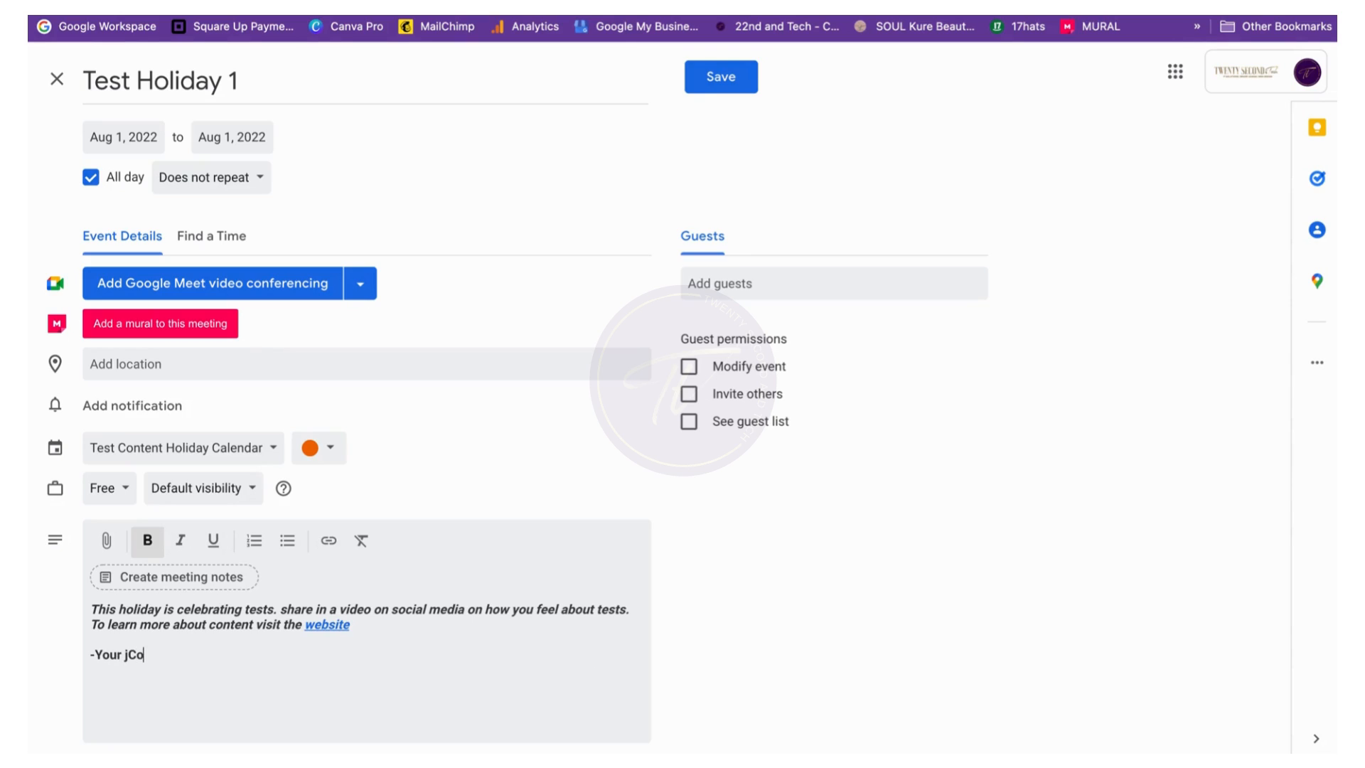
pyautogui.press('BackSpace')
pyautogui.press('BackSpace')
pyautogui.press('BackSpace')
pyautogui.write('Content')
pyautogui.press('BackSpace')
pyautogui.press('BackSpace')
pyautogui.press('BackSpace')
pyautogui.write('tent Coach')
# Set Test Holiday 1 to repeat every 1 year, ending after 5 occurrences, and save the event
pyautogui.click(266, 183)
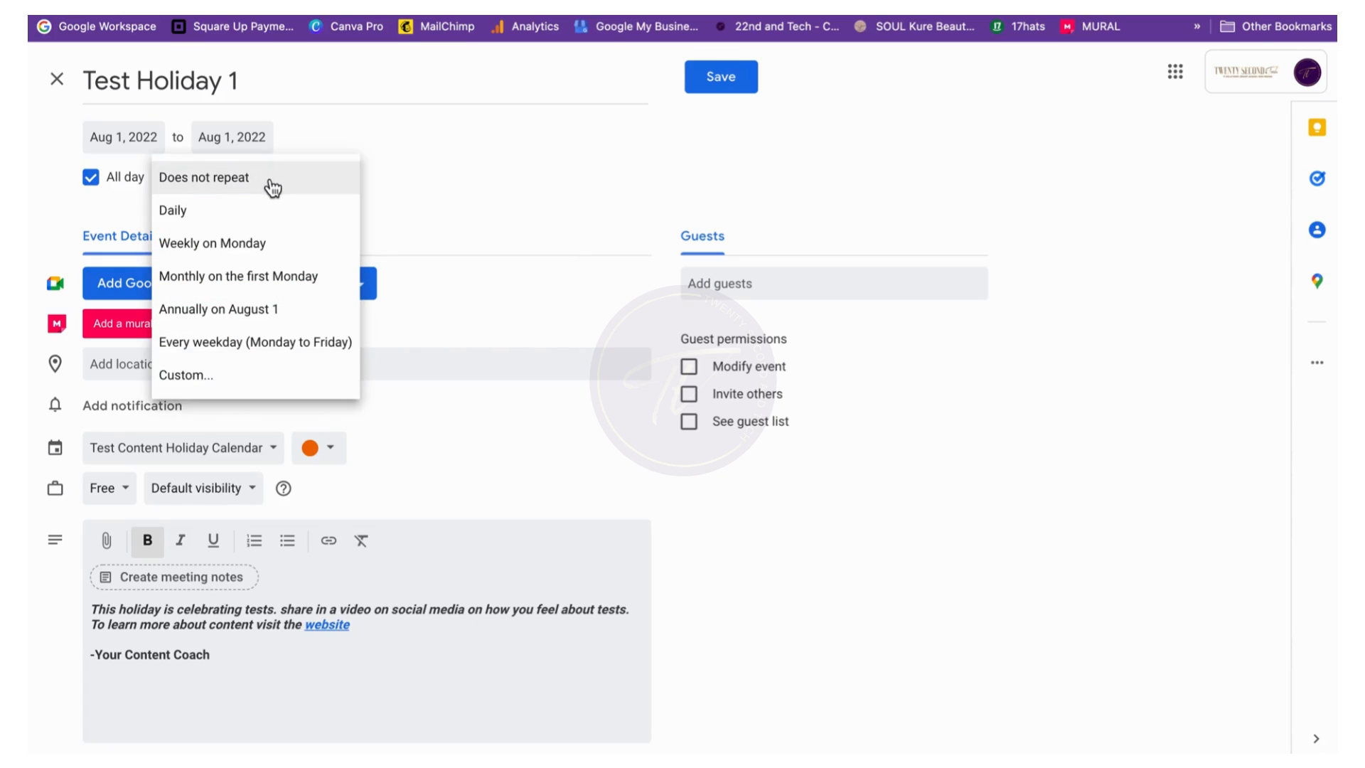
pyautogui.click(231, 318)
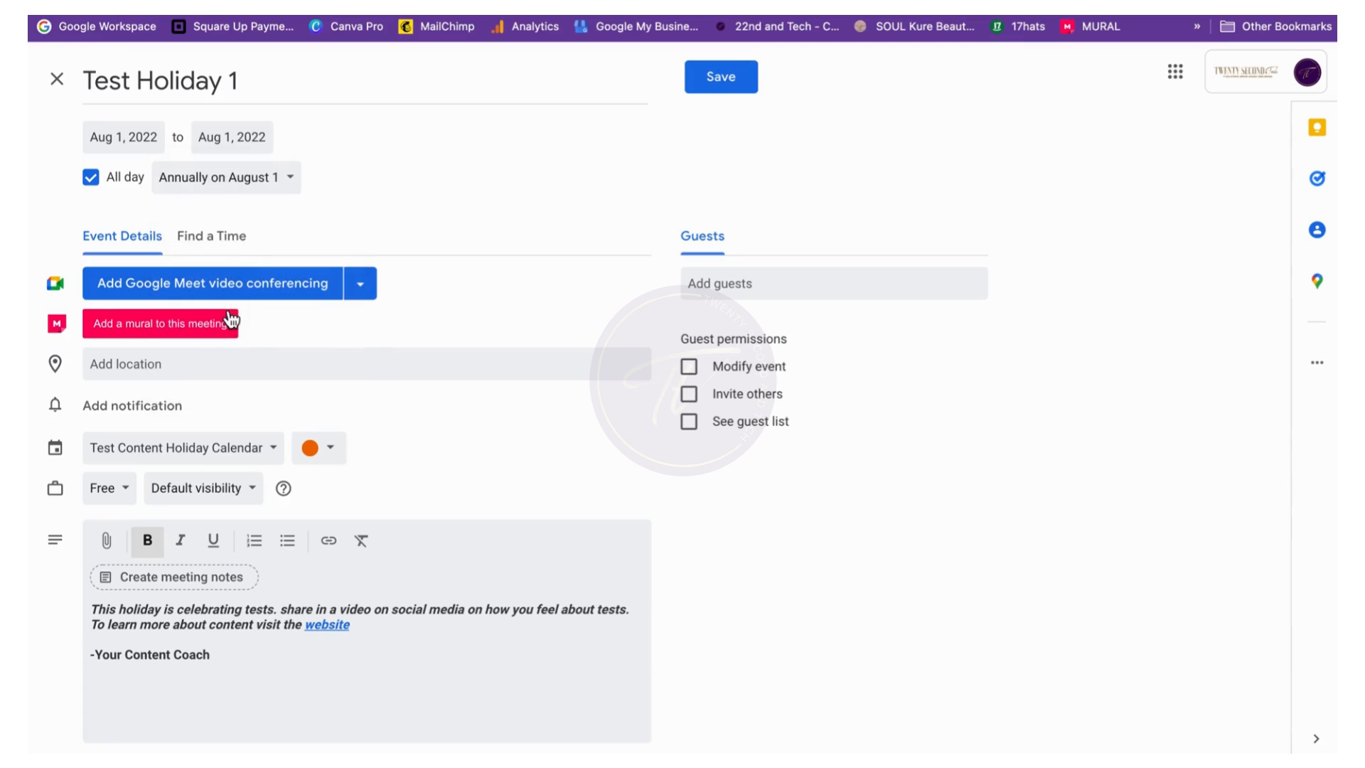
pyautogui.click(292, 180)
pyautogui.click(239, 285)
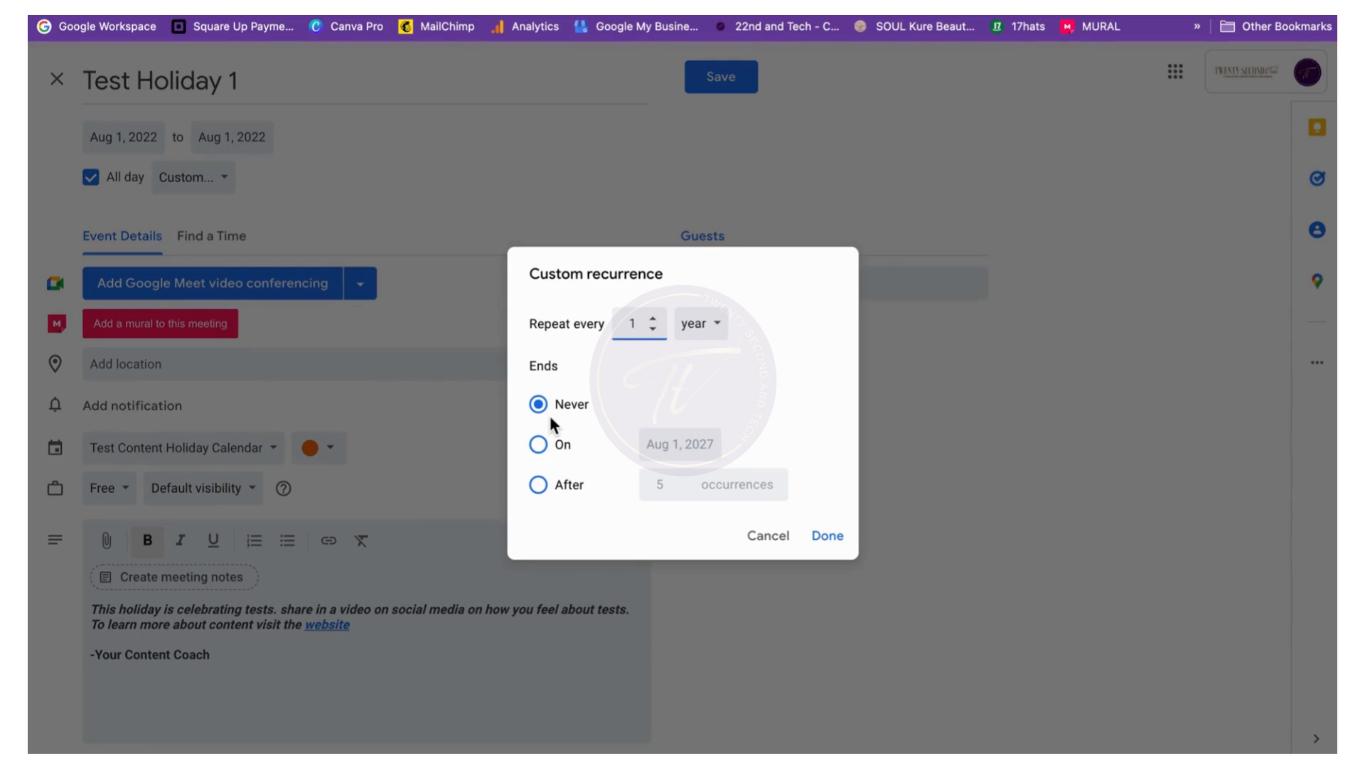
pyautogui.click(541, 492)
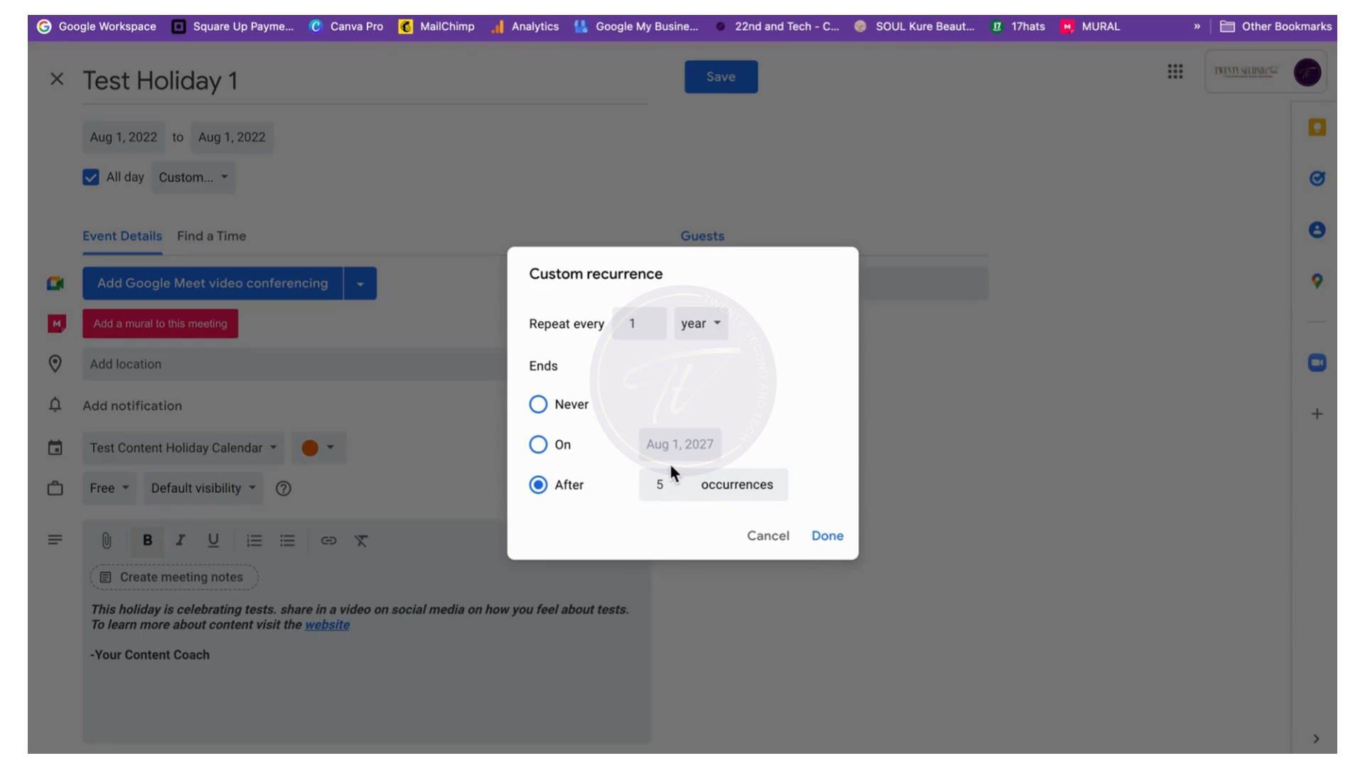
pyautogui.click(826, 540)
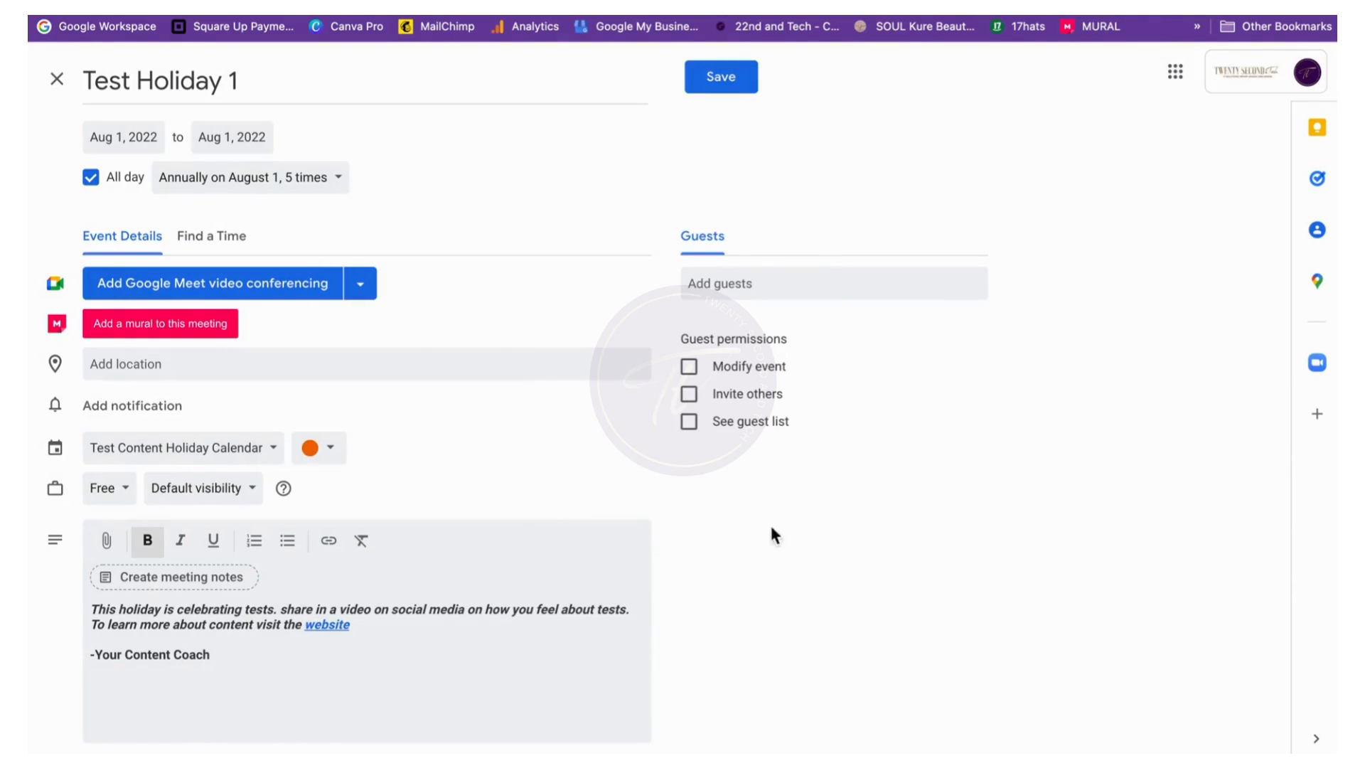
pyautogui.click(719, 84)
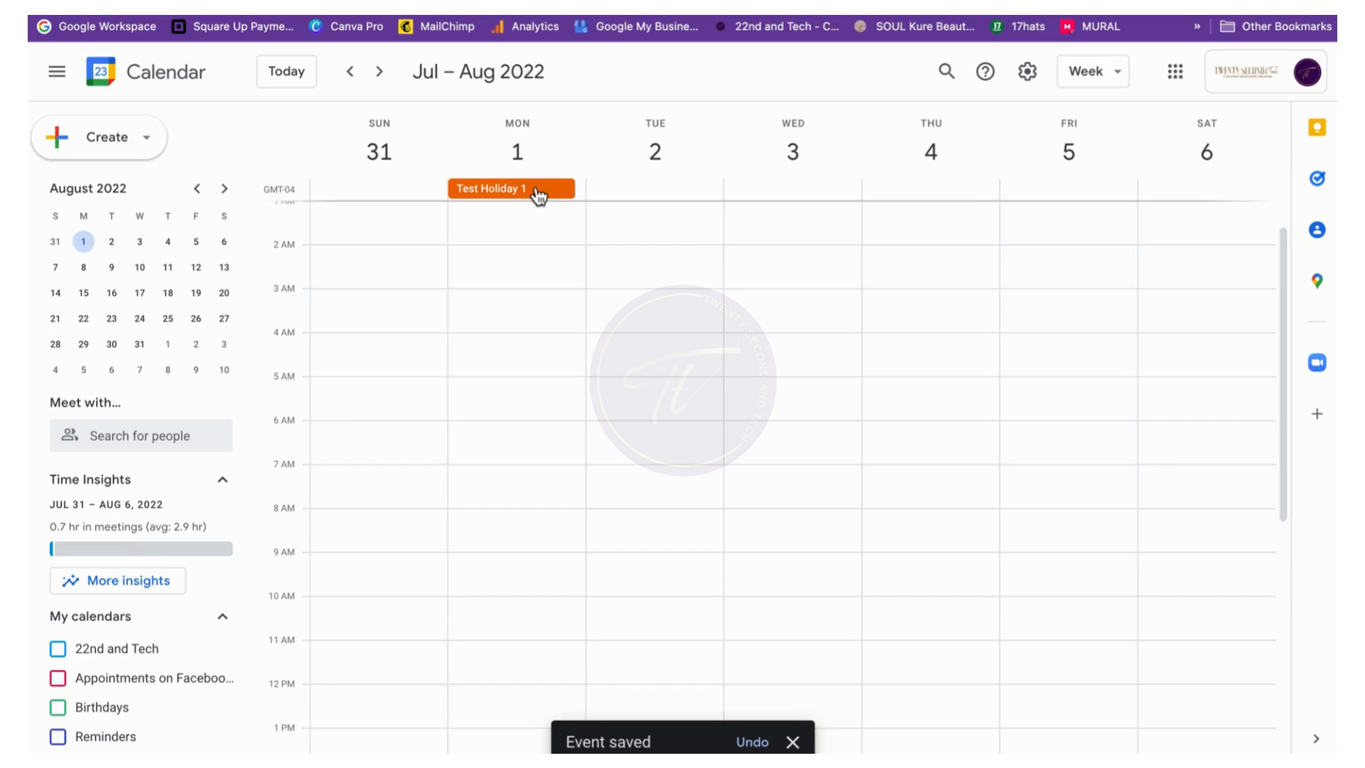
# Create a new event titled "Test Holiday 2" and make it all-day on August 1
pyautogui.click(147, 137)
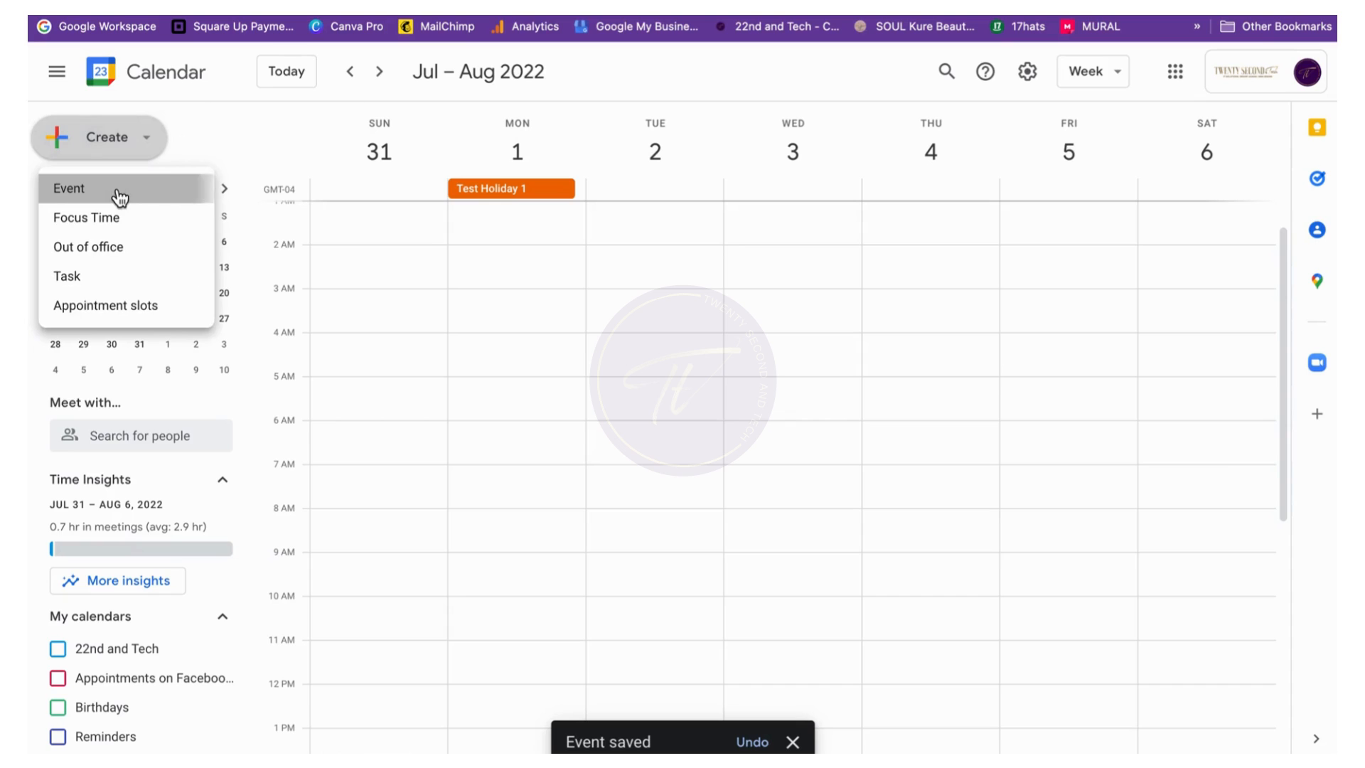
pyautogui.click(113, 187)
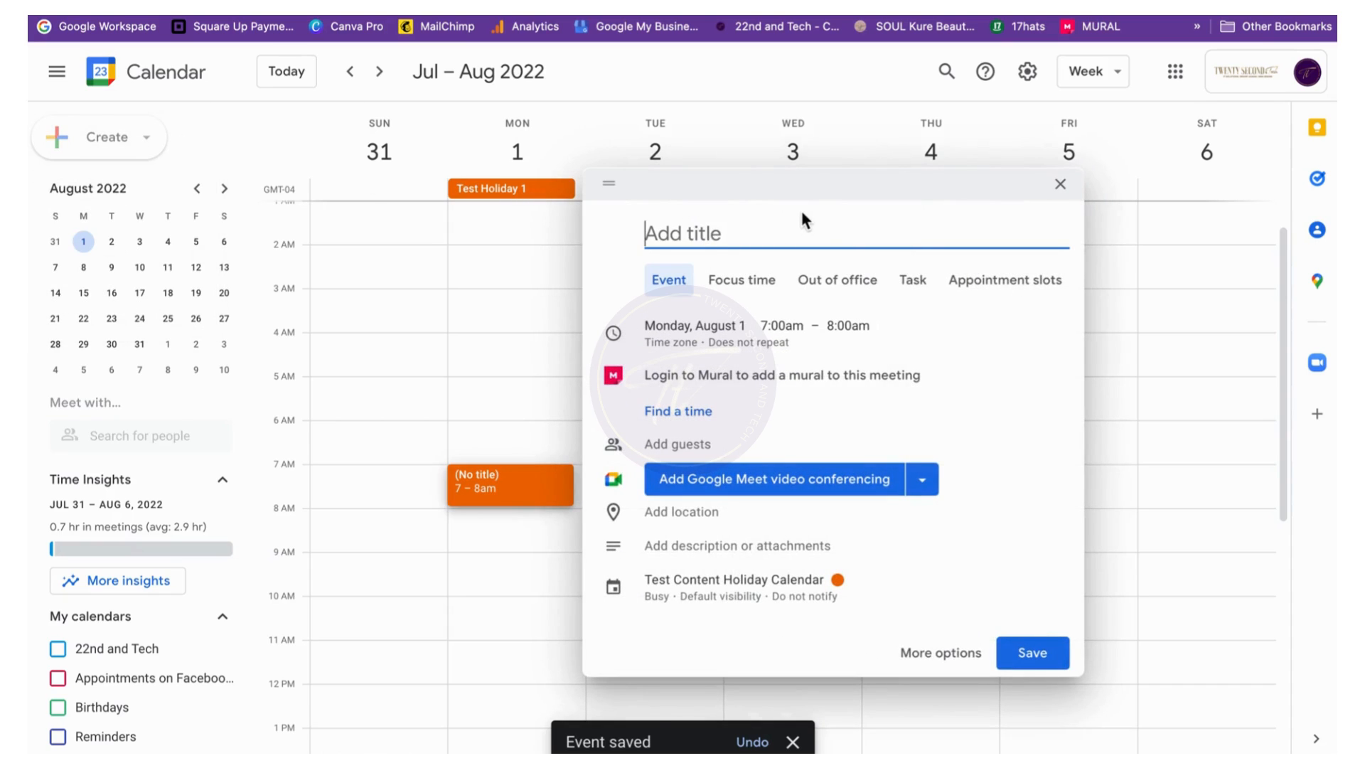
pyautogui.write('Test Holiday 2')
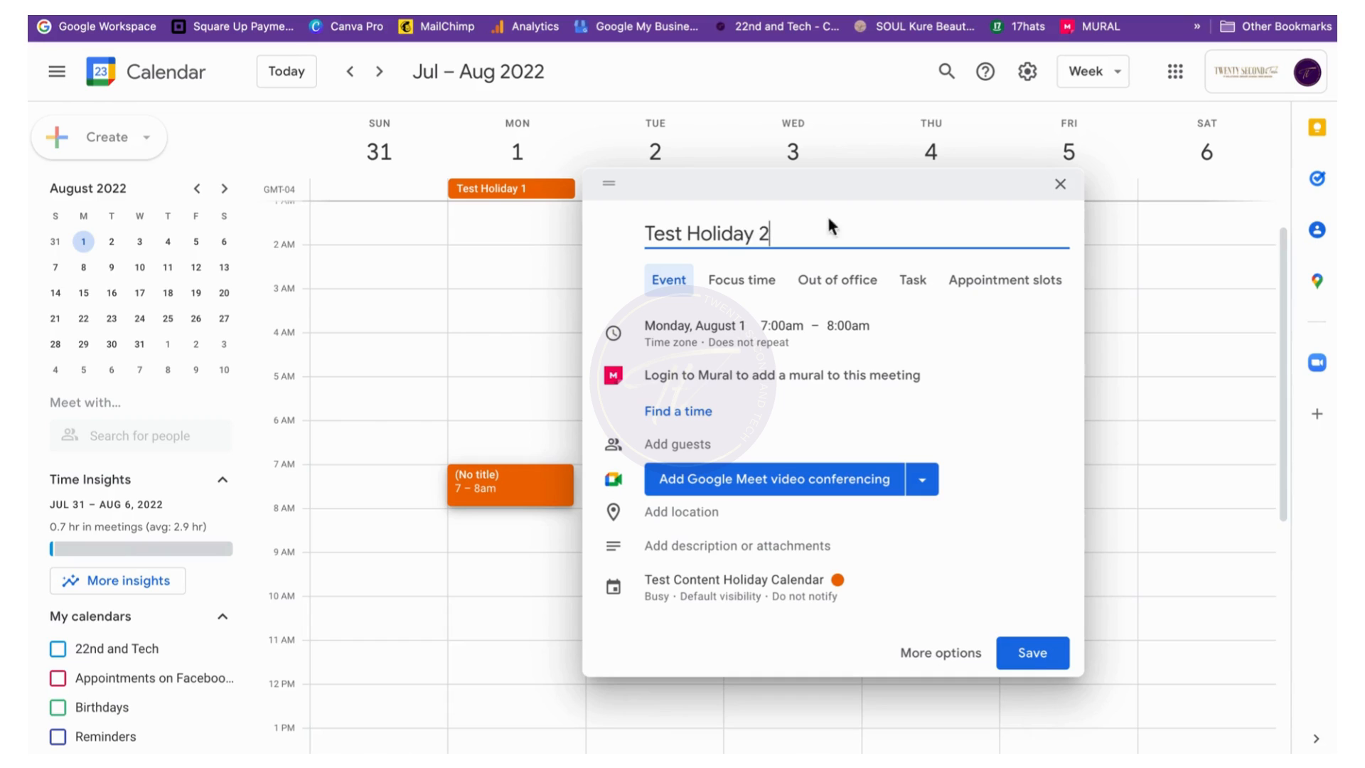
pyautogui.click(655, 328)
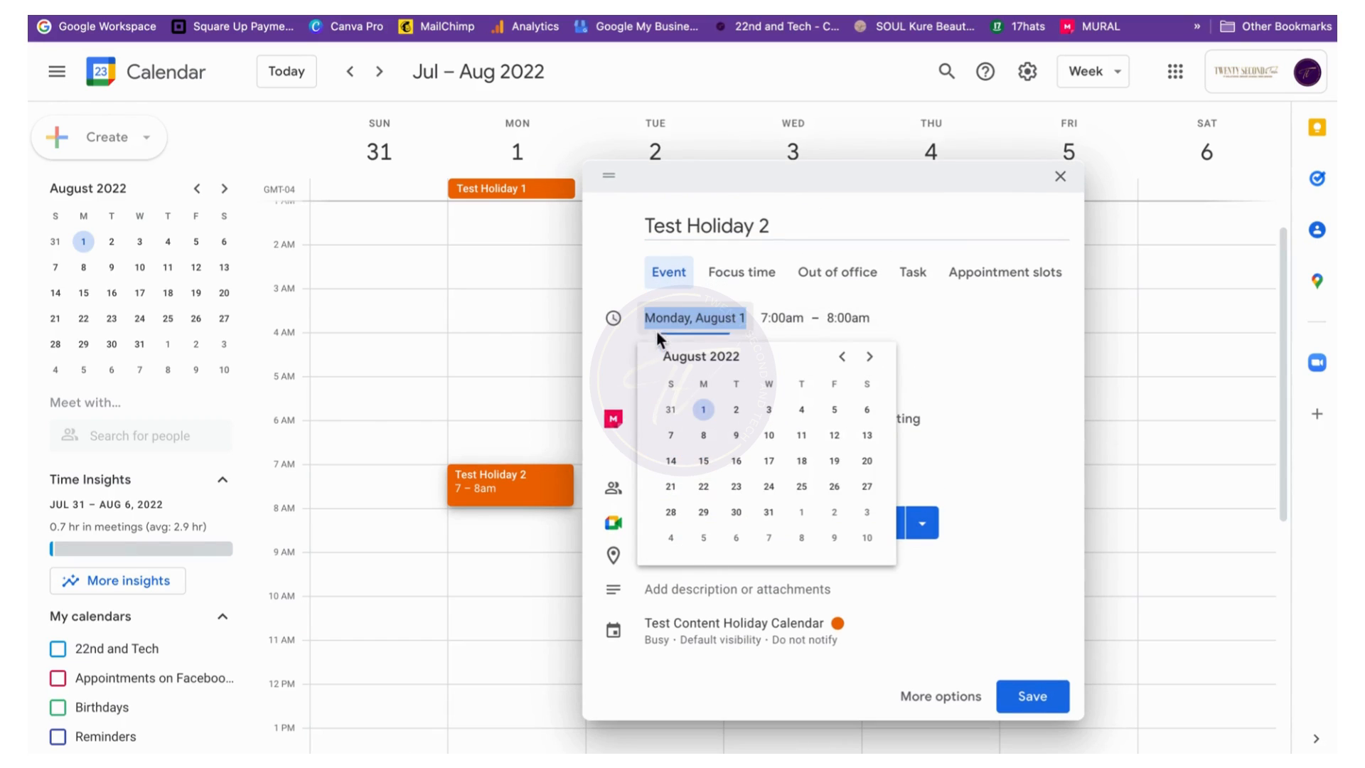
pyautogui.click(914, 352)
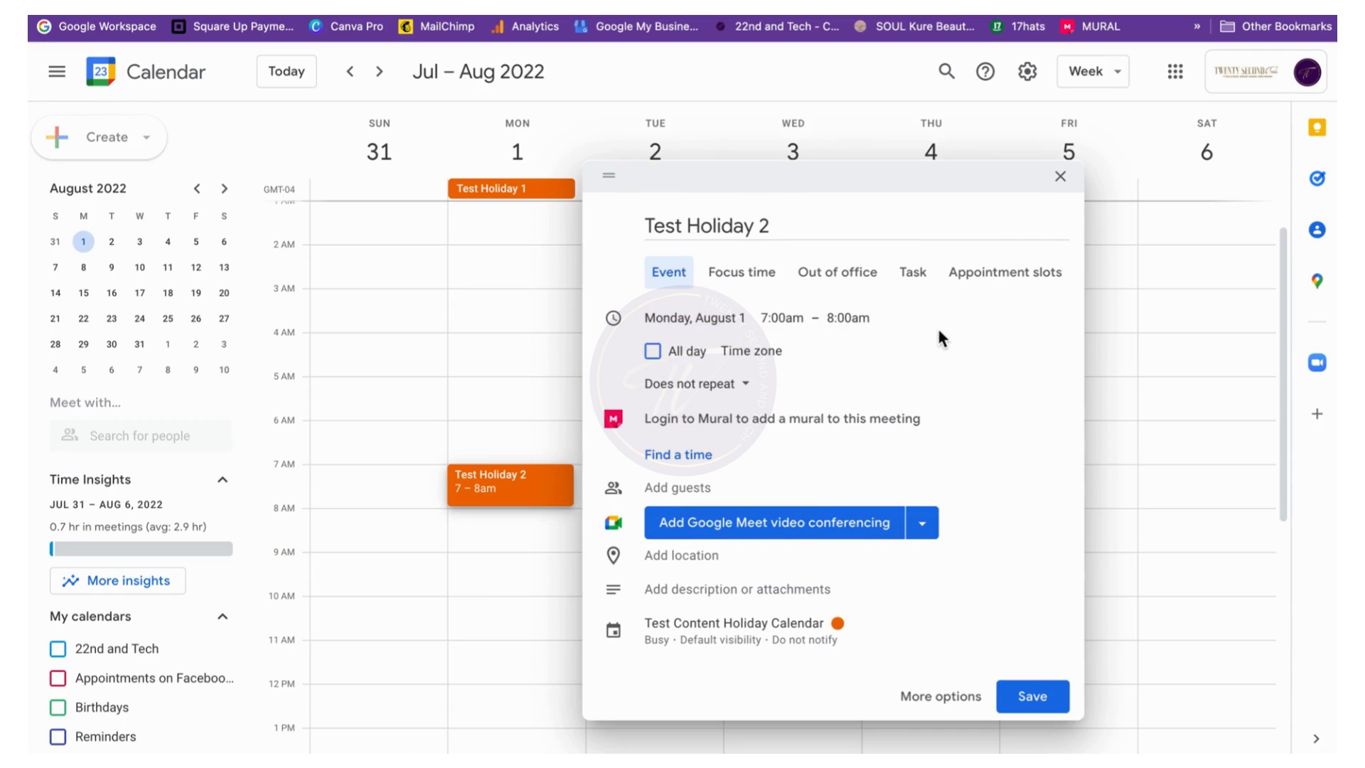
pyautogui.click(650, 351)
# Give Test Holiday 2 a custom recurrence of every 1 year, ending after 5 occurrences
pyautogui.click(183, 392)
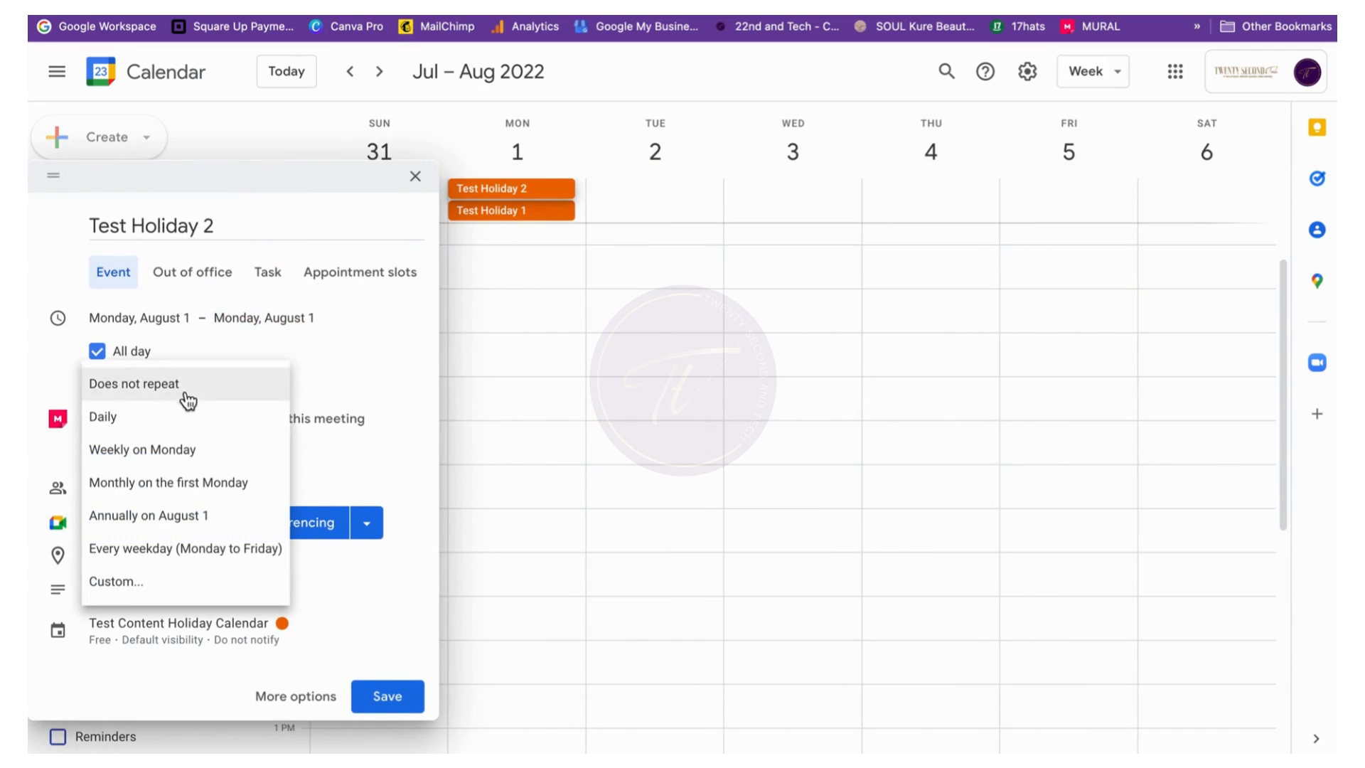
pyautogui.click(171, 581)
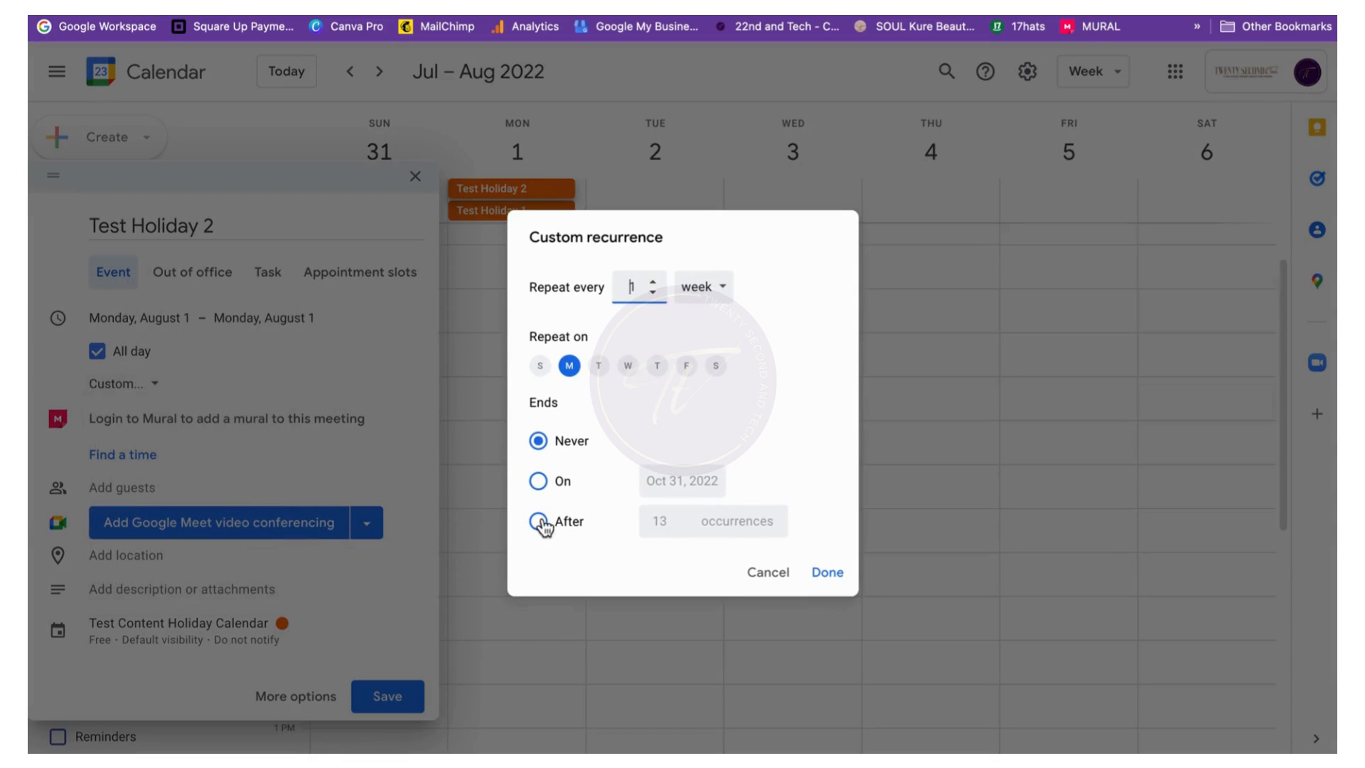
pyautogui.click(702, 292)
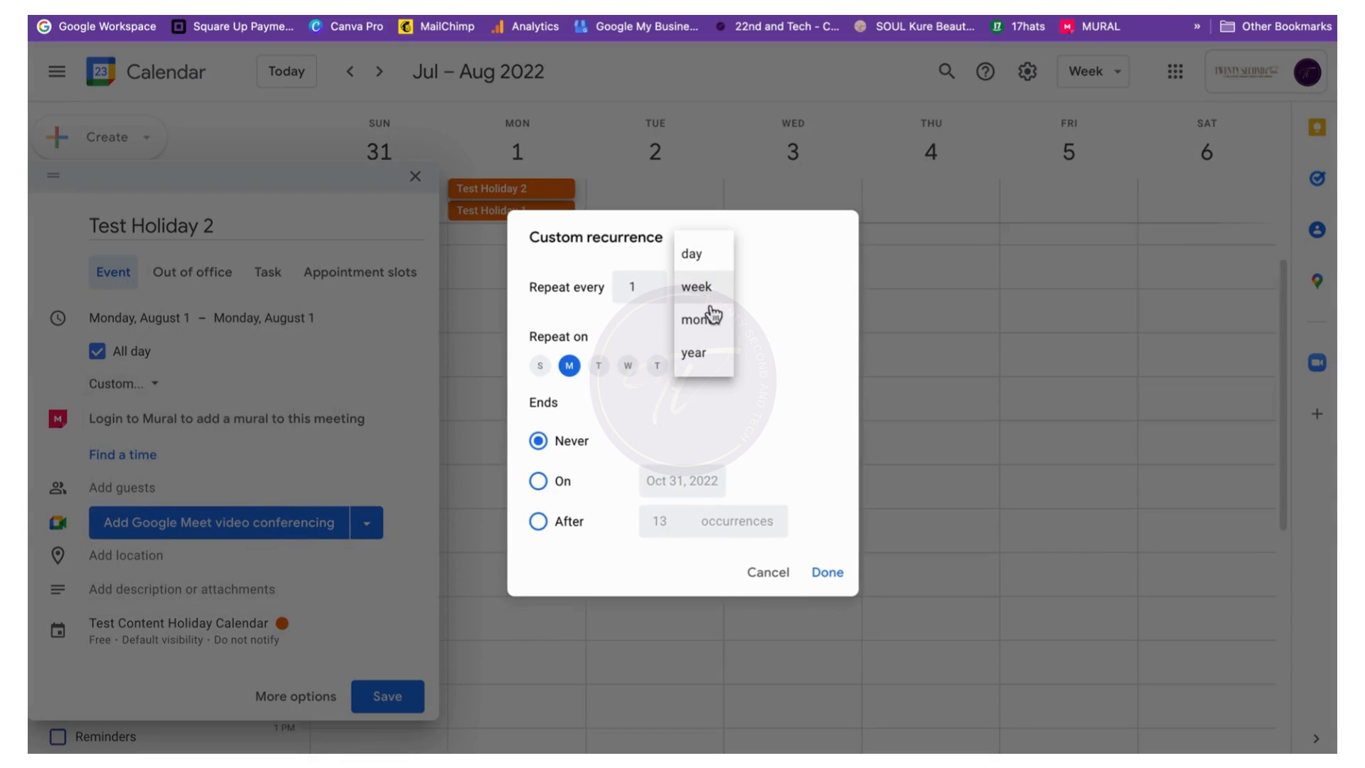
pyautogui.click(703, 353)
pyautogui.click(543, 488)
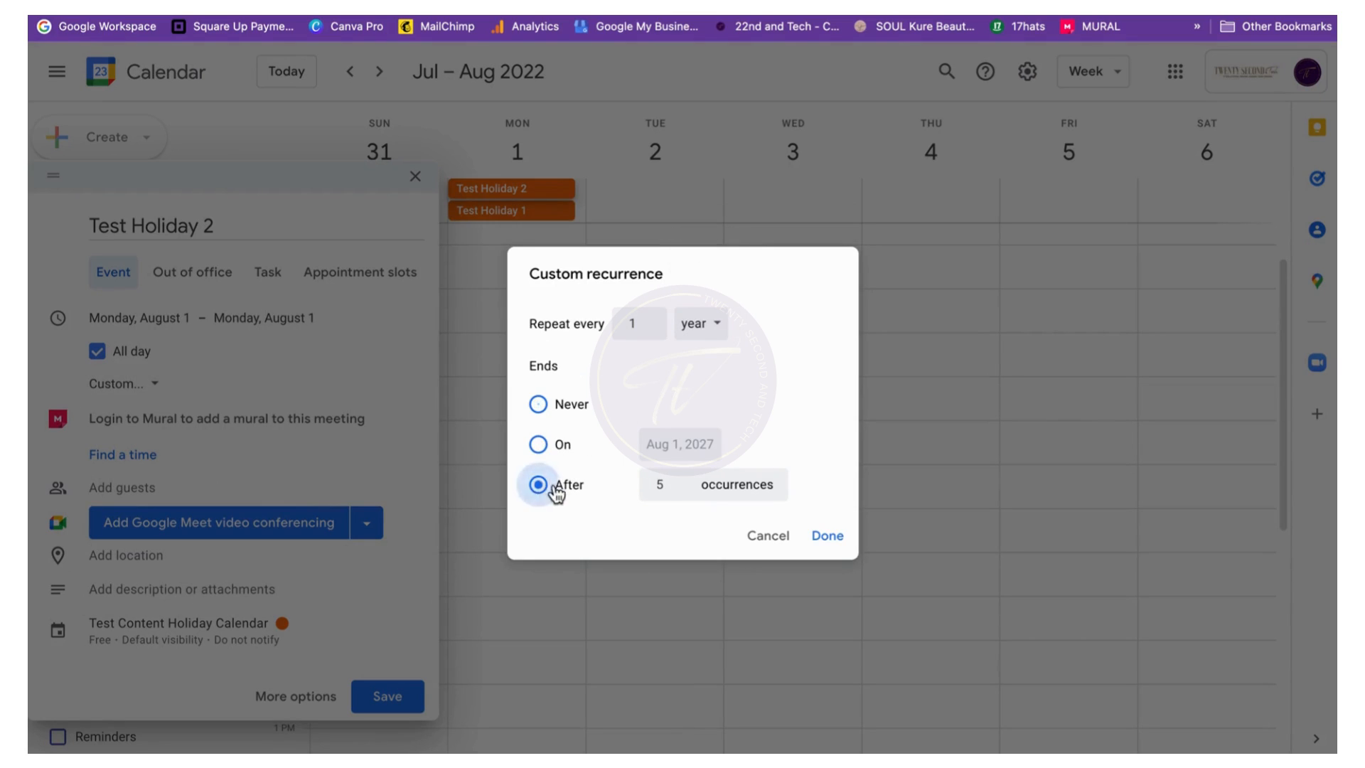
pyautogui.click(825, 539)
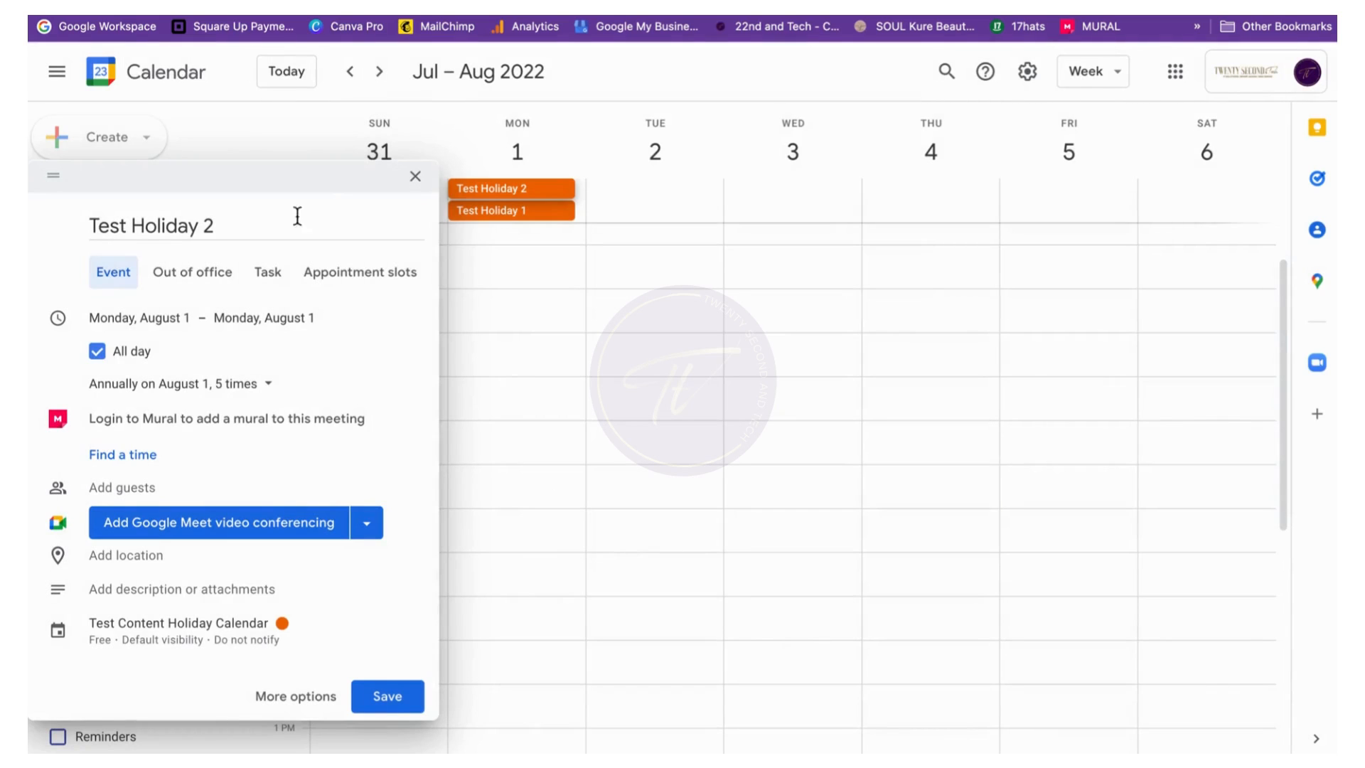
# Disallow guests inviting others and seeing the guest list, enter the description "xxxxxx", and save Test Holiday 2
pyautogui.click(264, 700)
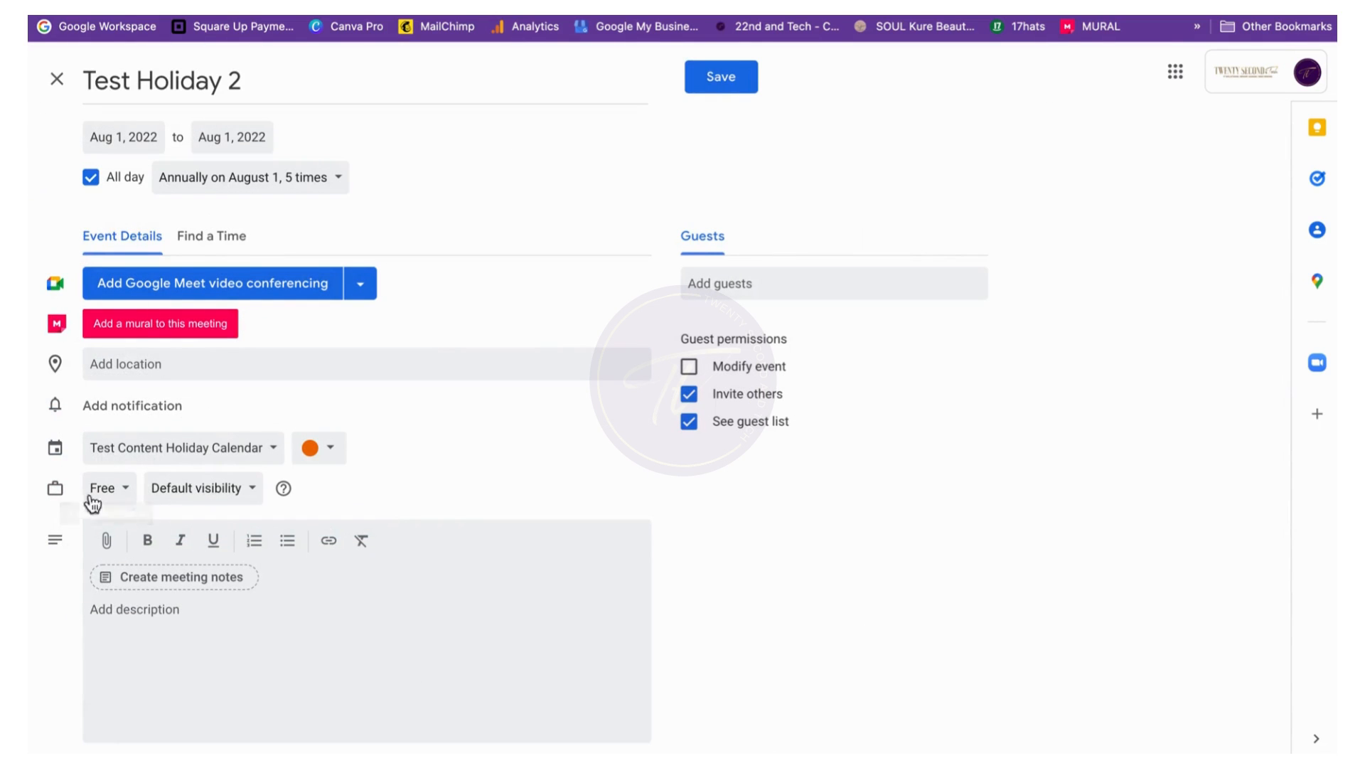
pyautogui.click(688, 394)
pyautogui.click(689, 422)
pyautogui.click(263, 617)
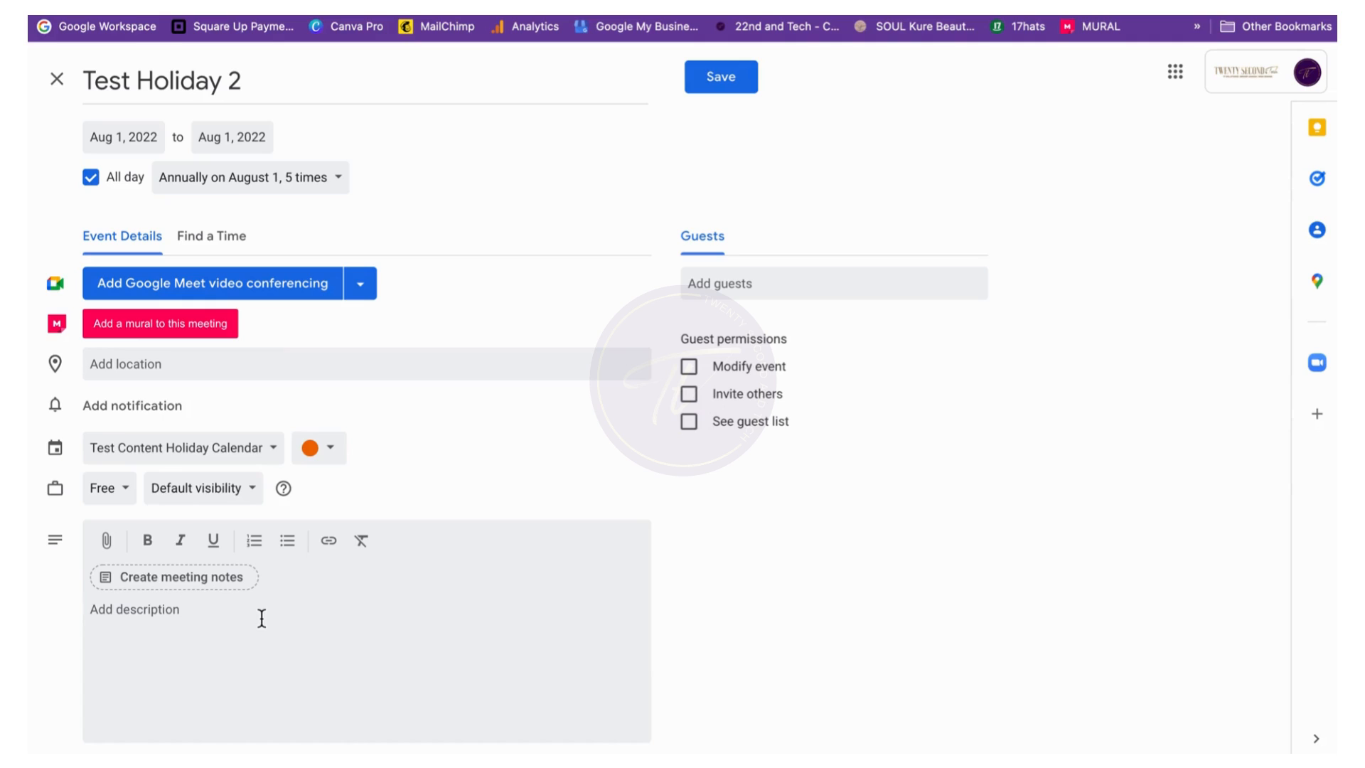
pyautogui.write('xxxxxx')
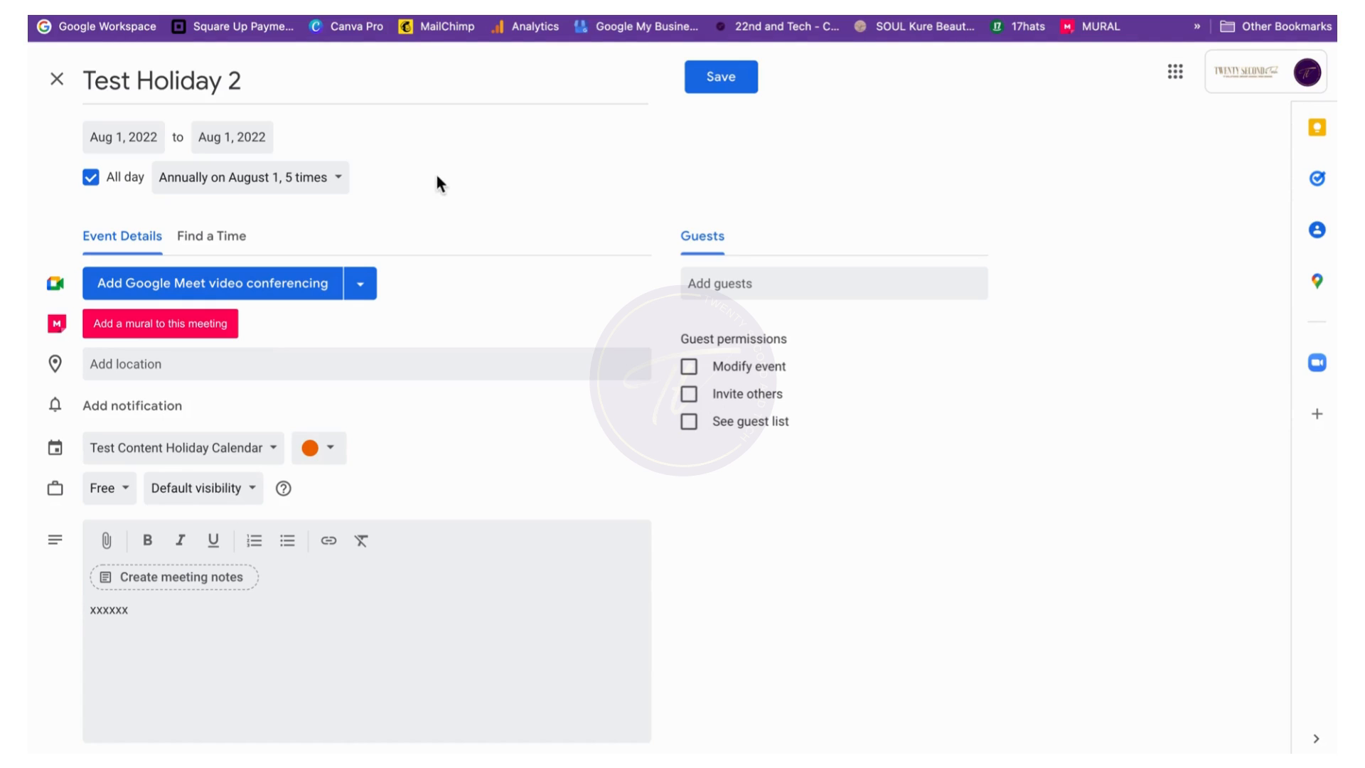
pyautogui.click(722, 78)
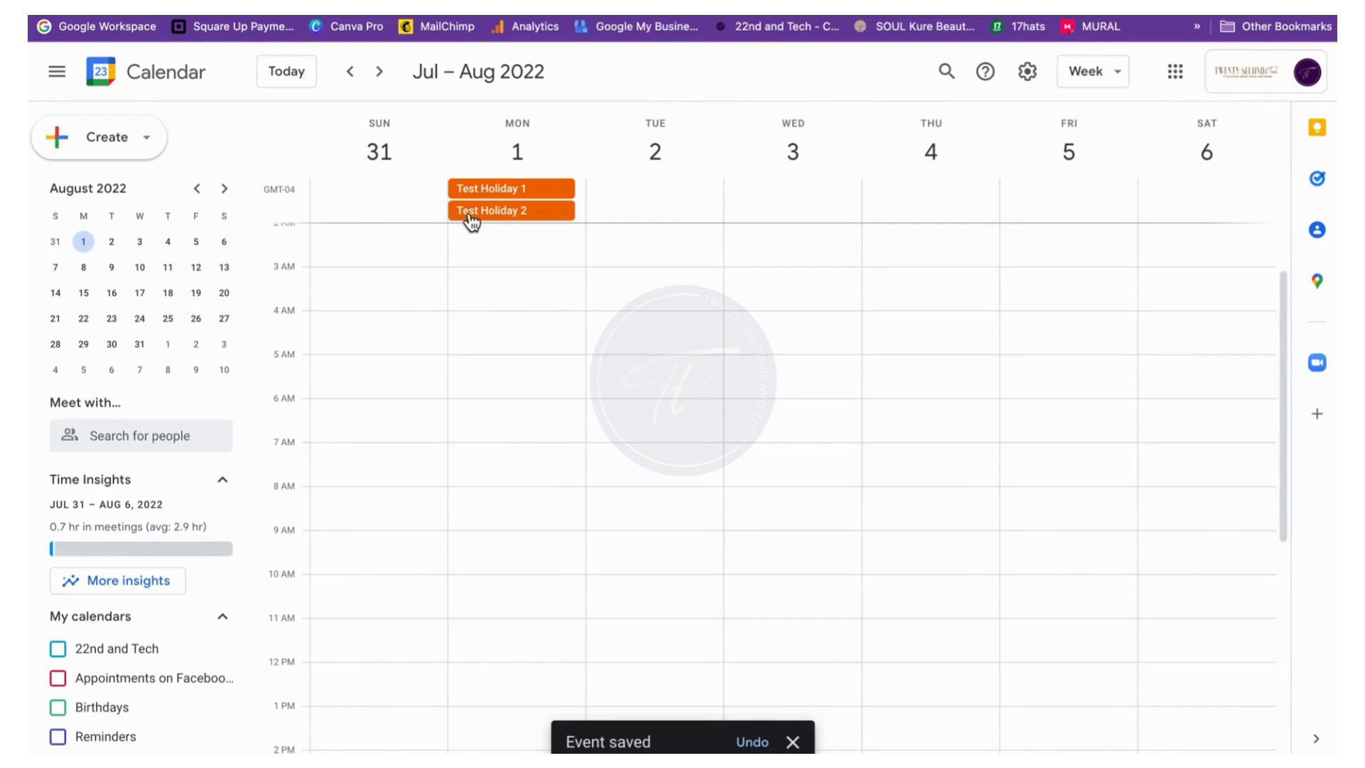
# Move Test Holiday 2 to Aug 3, 2022 and save the change for this and following events
pyautogui.click(469, 217)
pyautogui.click(258, 221)
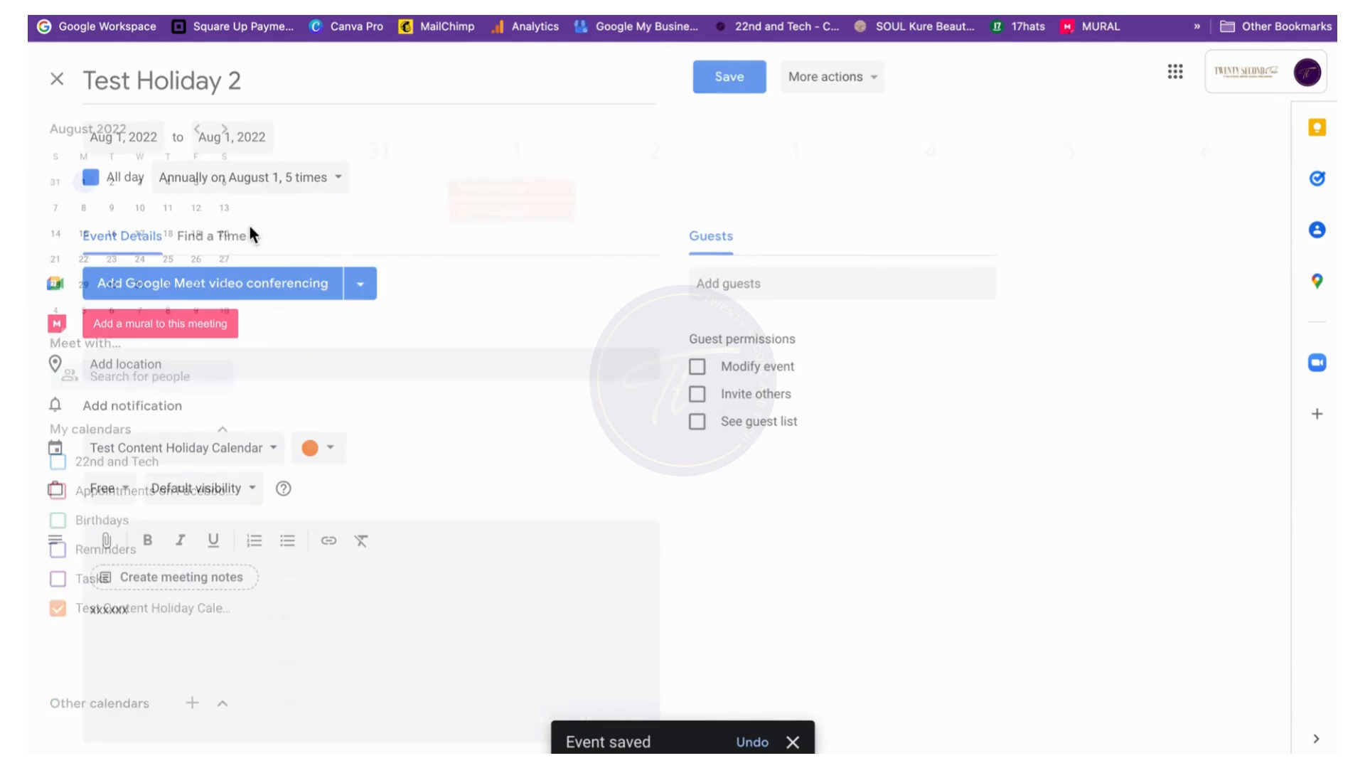
pyautogui.click(142, 146)
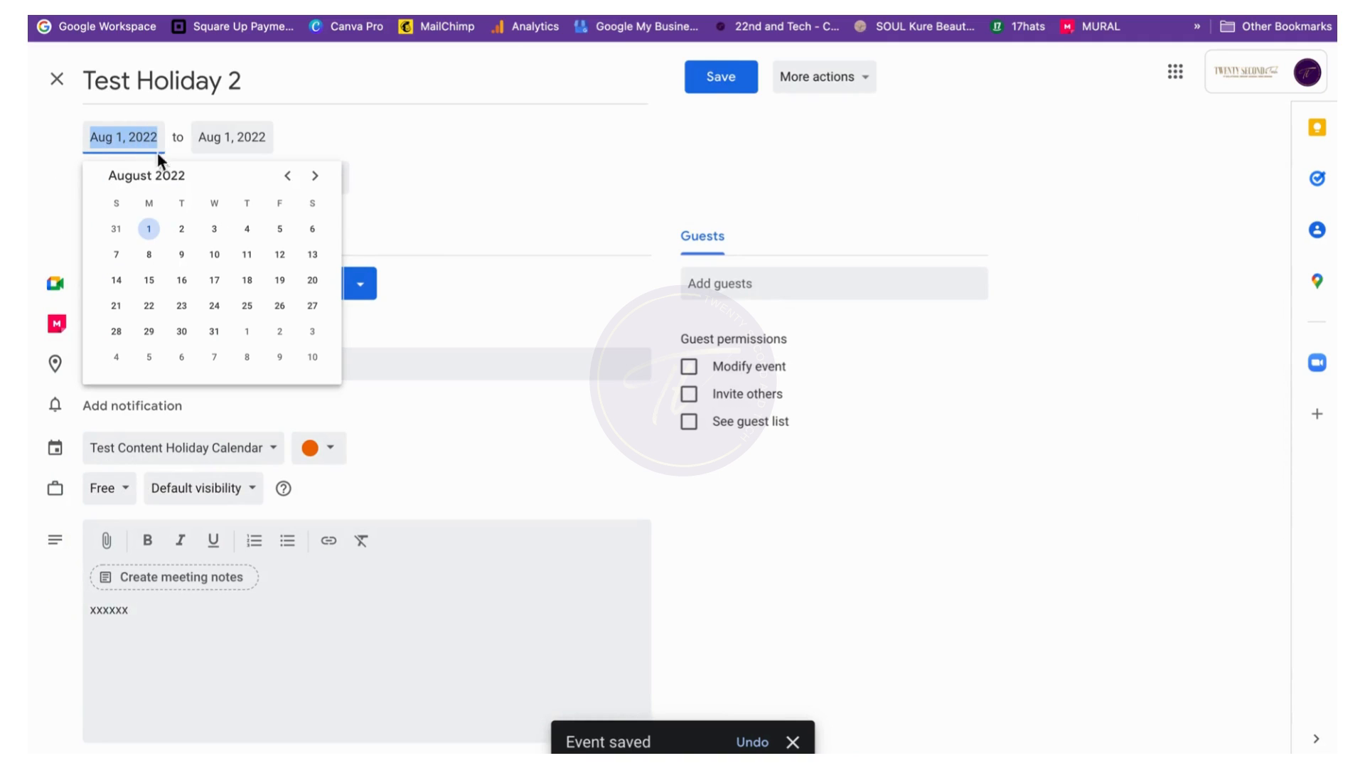
pyautogui.click(214, 229)
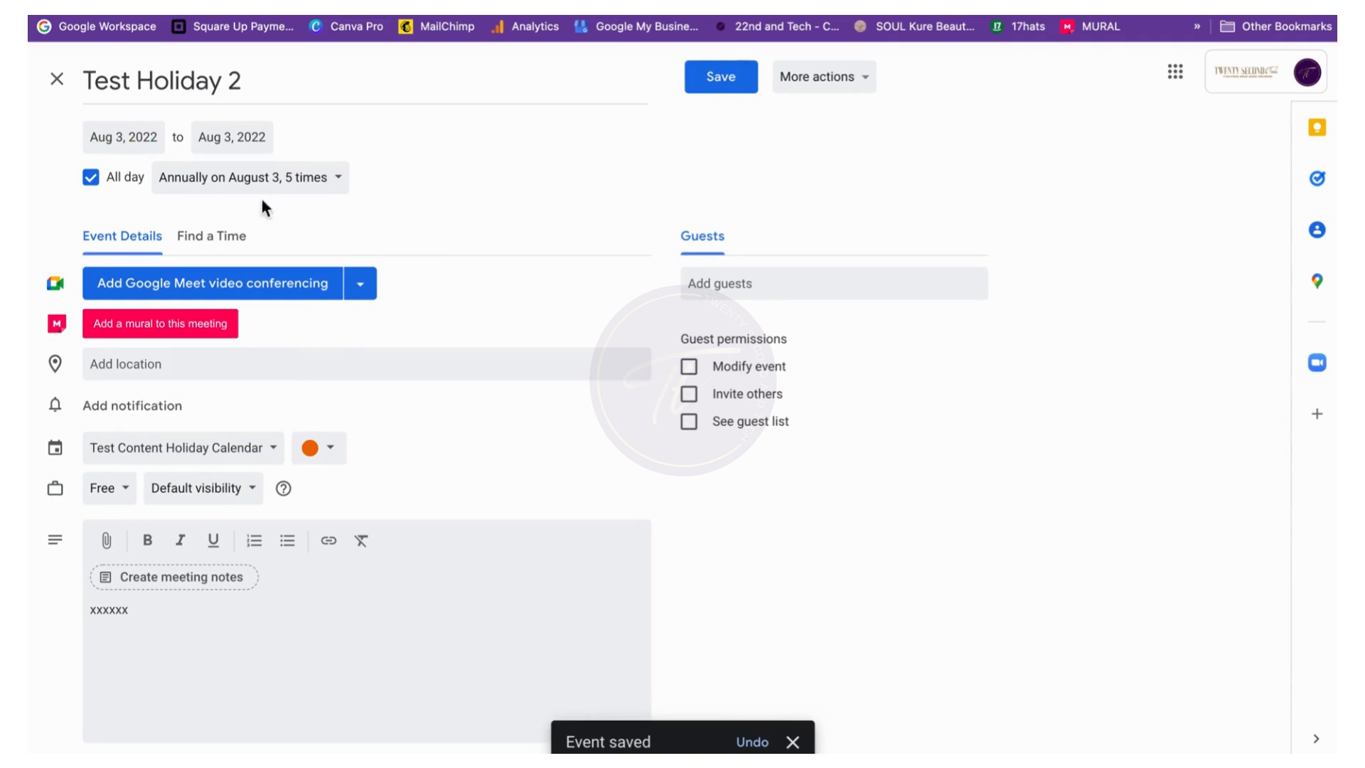
pyautogui.click(736, 83)
pyautogui.click(692, 408)
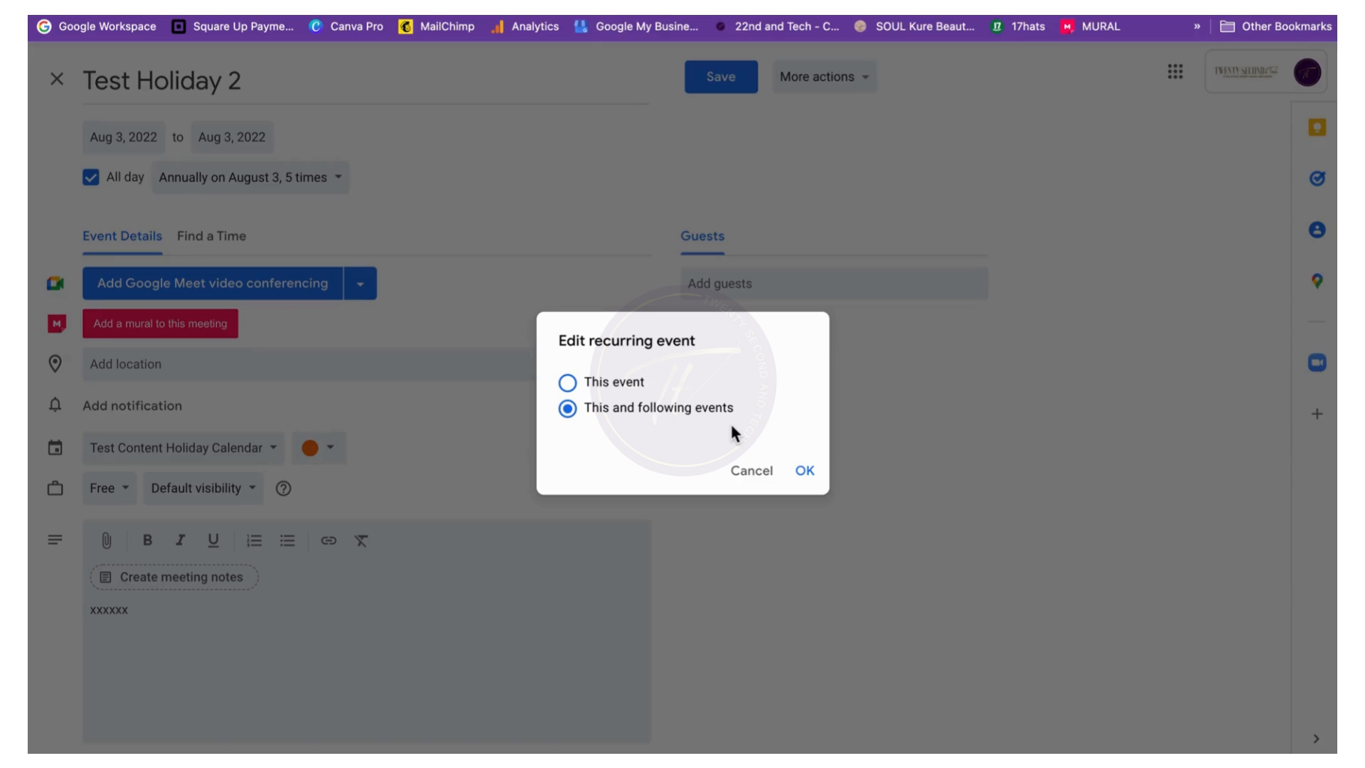
pyautogui.click(805, 470)
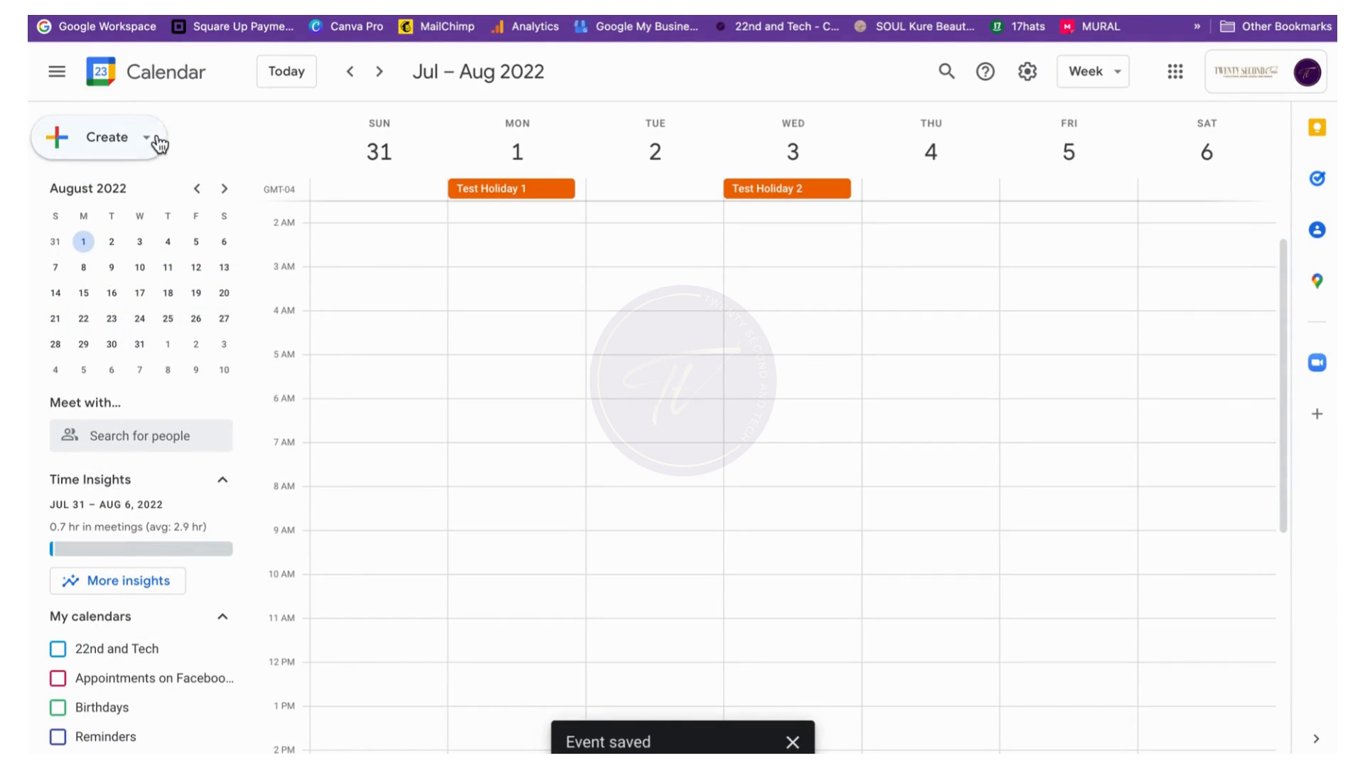
# Create another event titled "Test Holiday" and make it all-day on Friday, August 5
pyautogui.click(158, 137)
pyautogui.click(110, 190)
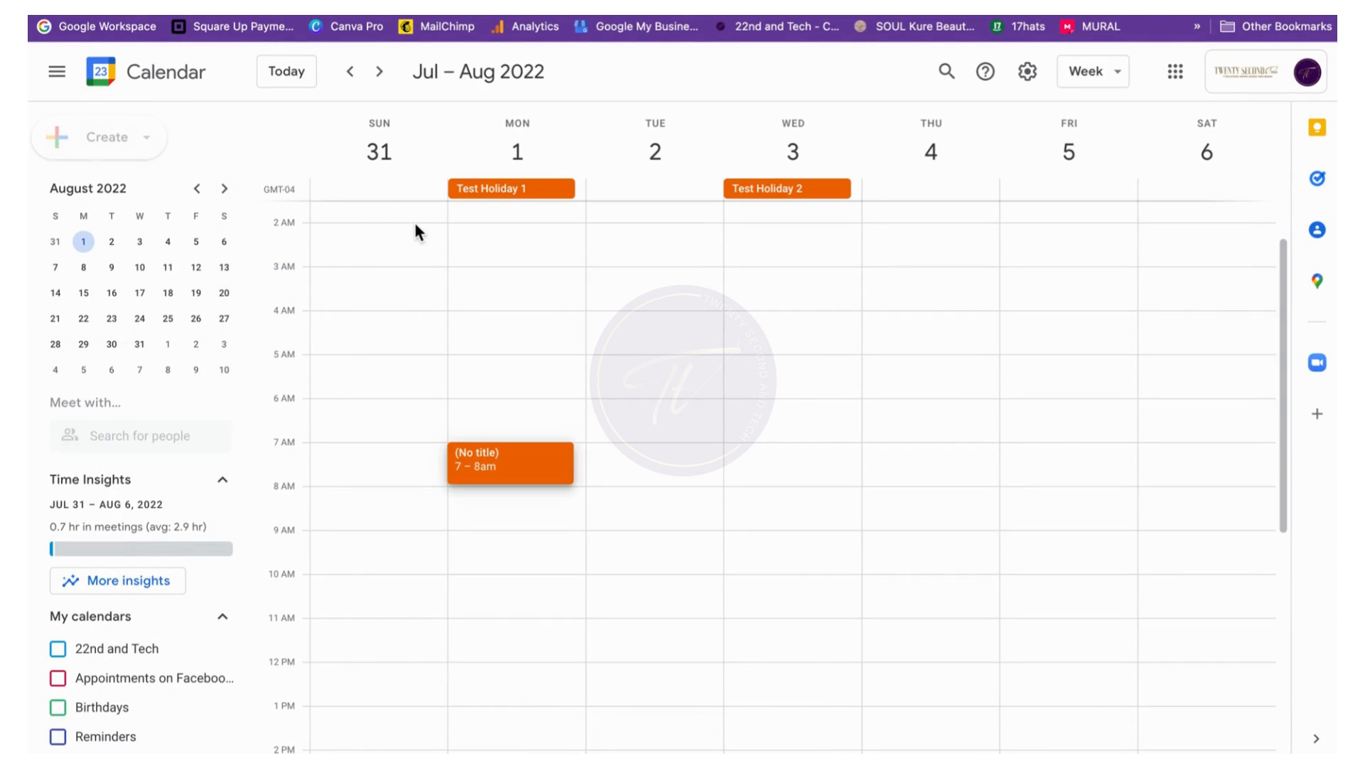
pyautogui.write('Test Holiday')
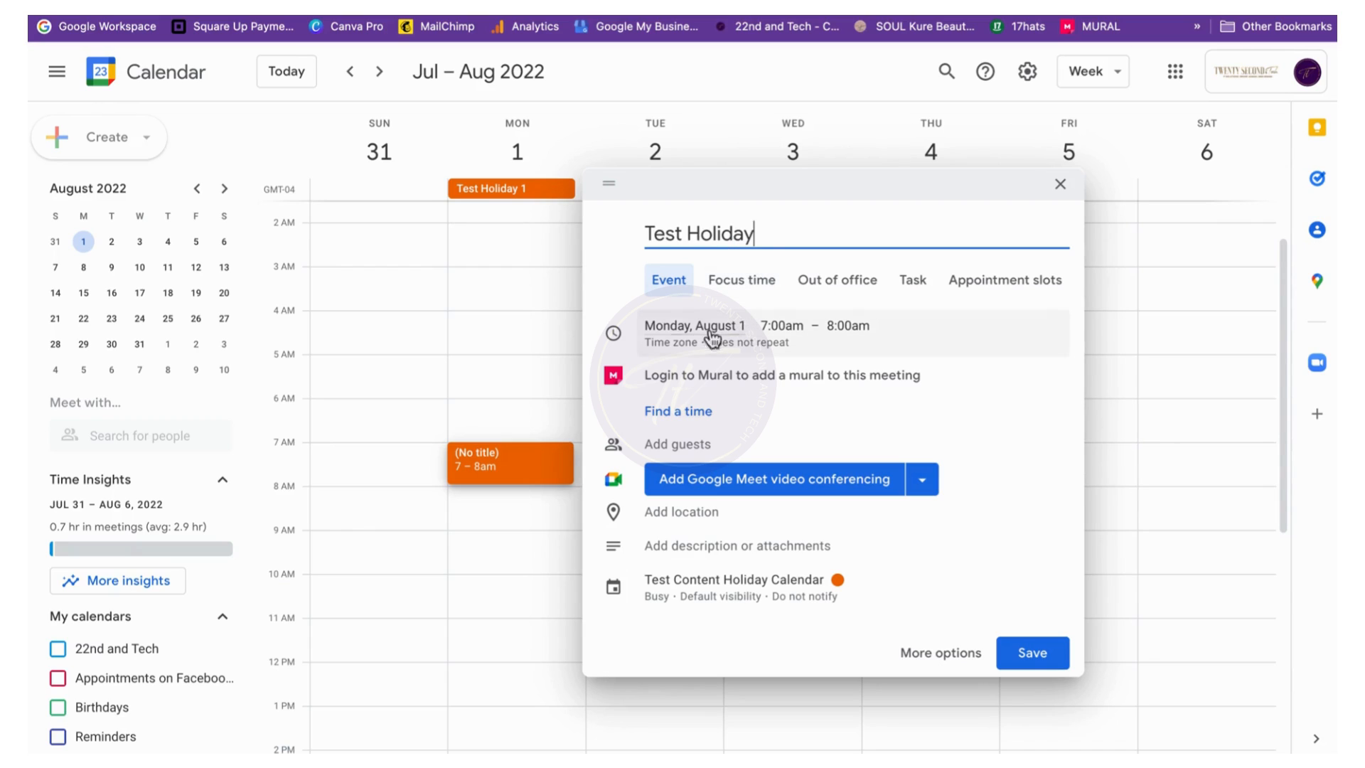
pyautogui.click(655, 331)
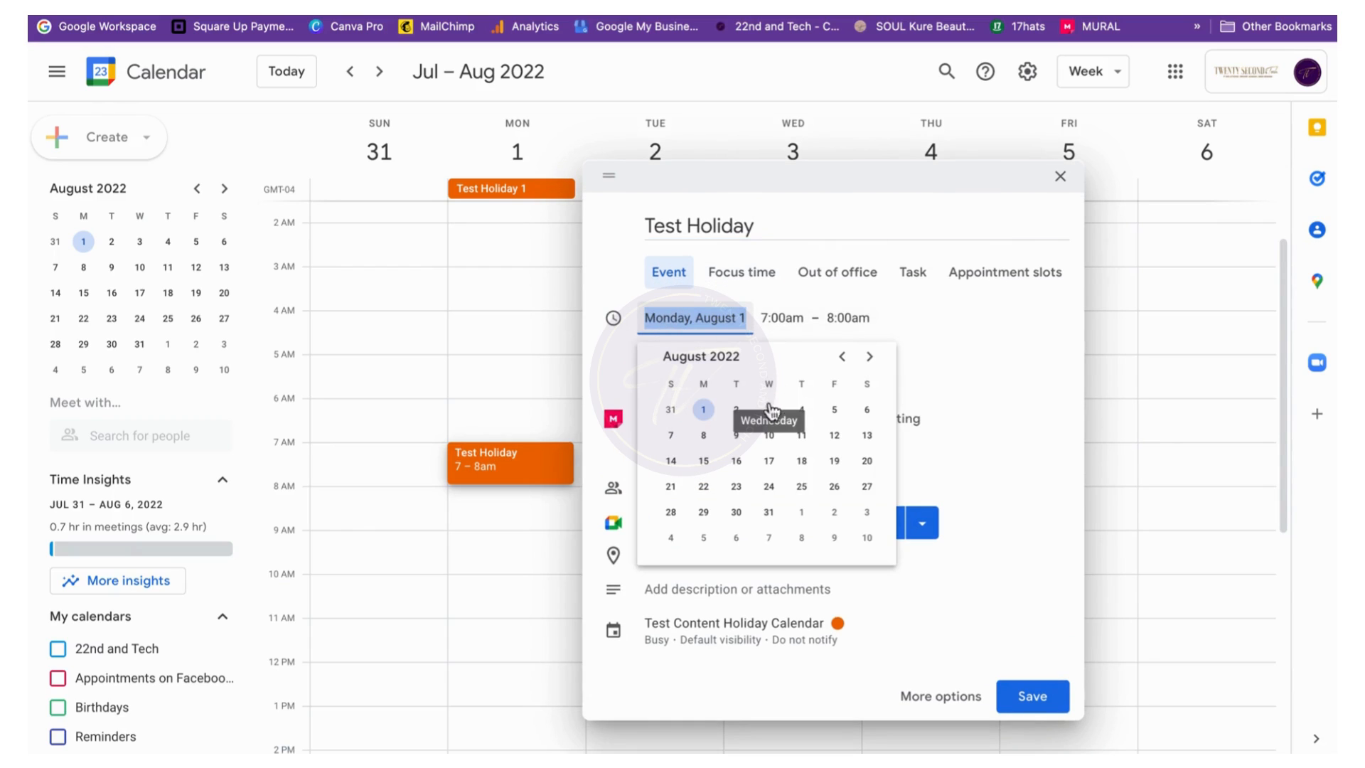
pyautogui.click(831, 410)
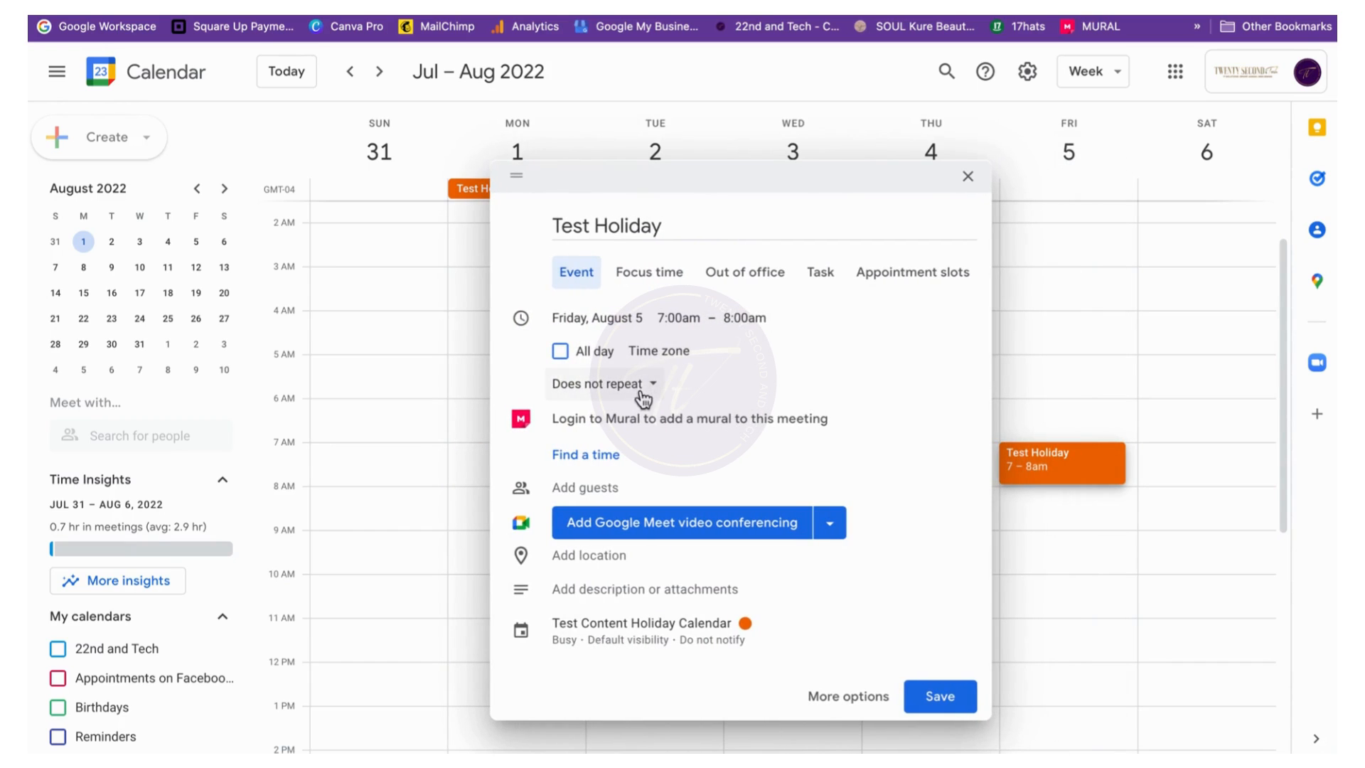
pyautogui.click(560, 352)
# Set the August 5 event's custom recurrence to every 1 year, ending after 5 occurrences
pyautogui.click(680, 393)
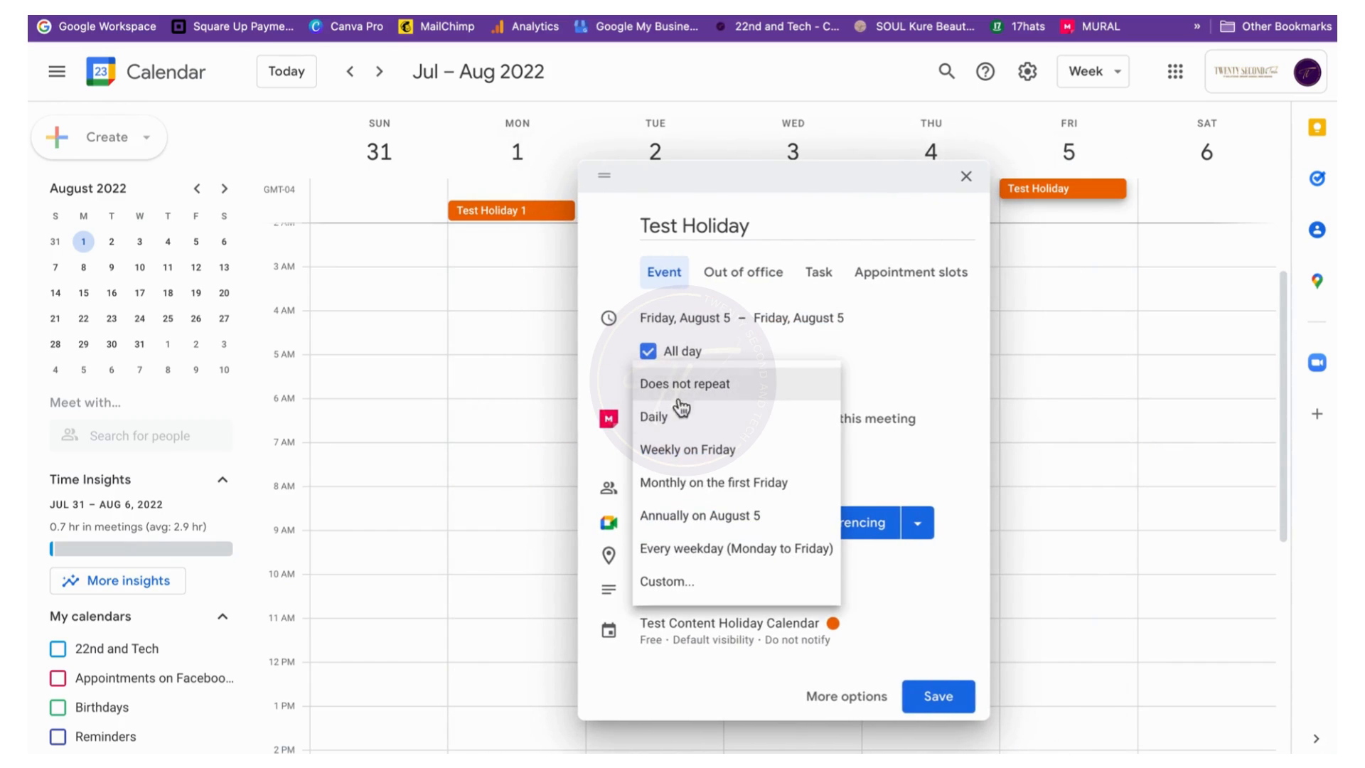
pyautogui.click(700, 581)
pyautogui.click(719, 294)
pyautogui.click(711, 355)
pyautogui.click(541, 486)
pyautogui.click(825, 536)
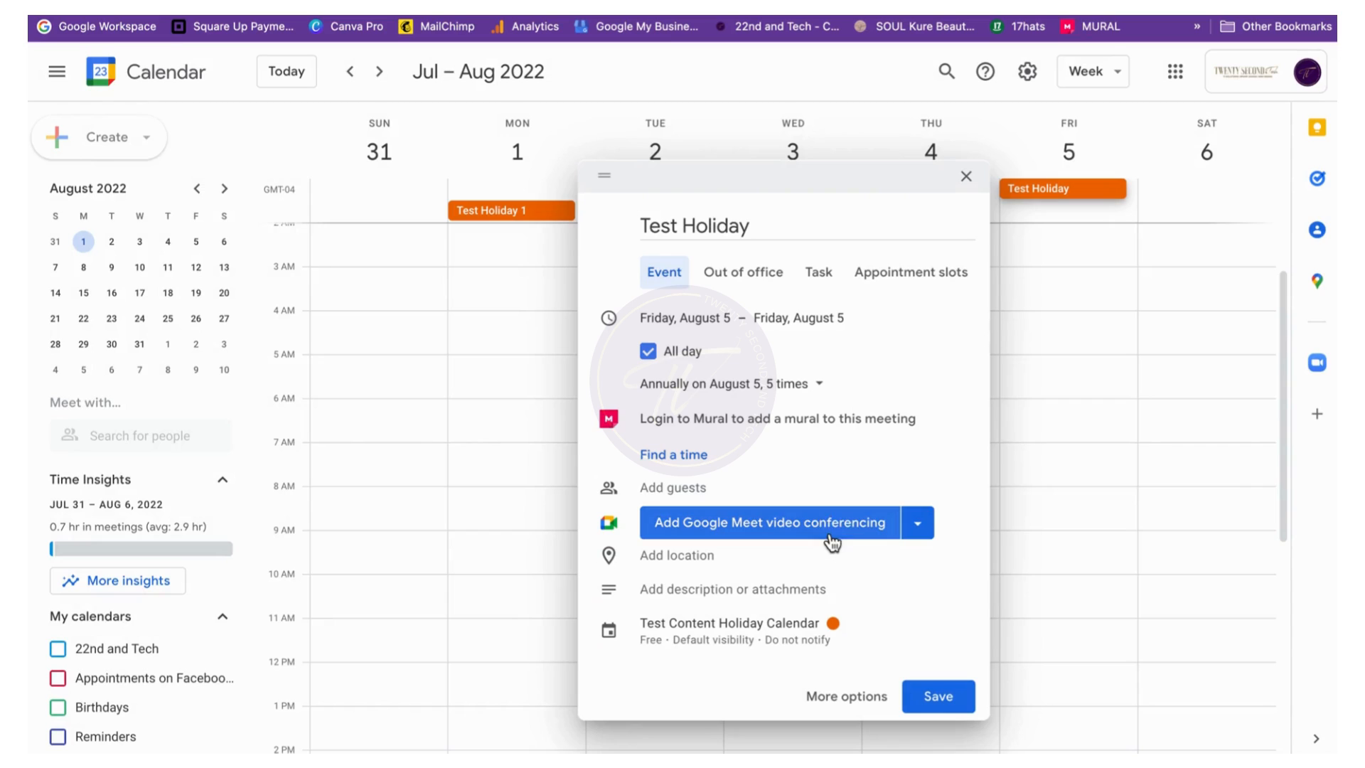
# Enter the description "xxxxx" for the August 5 event, disallow guests inviting others, and save it
pyautogui.click(863, 697)
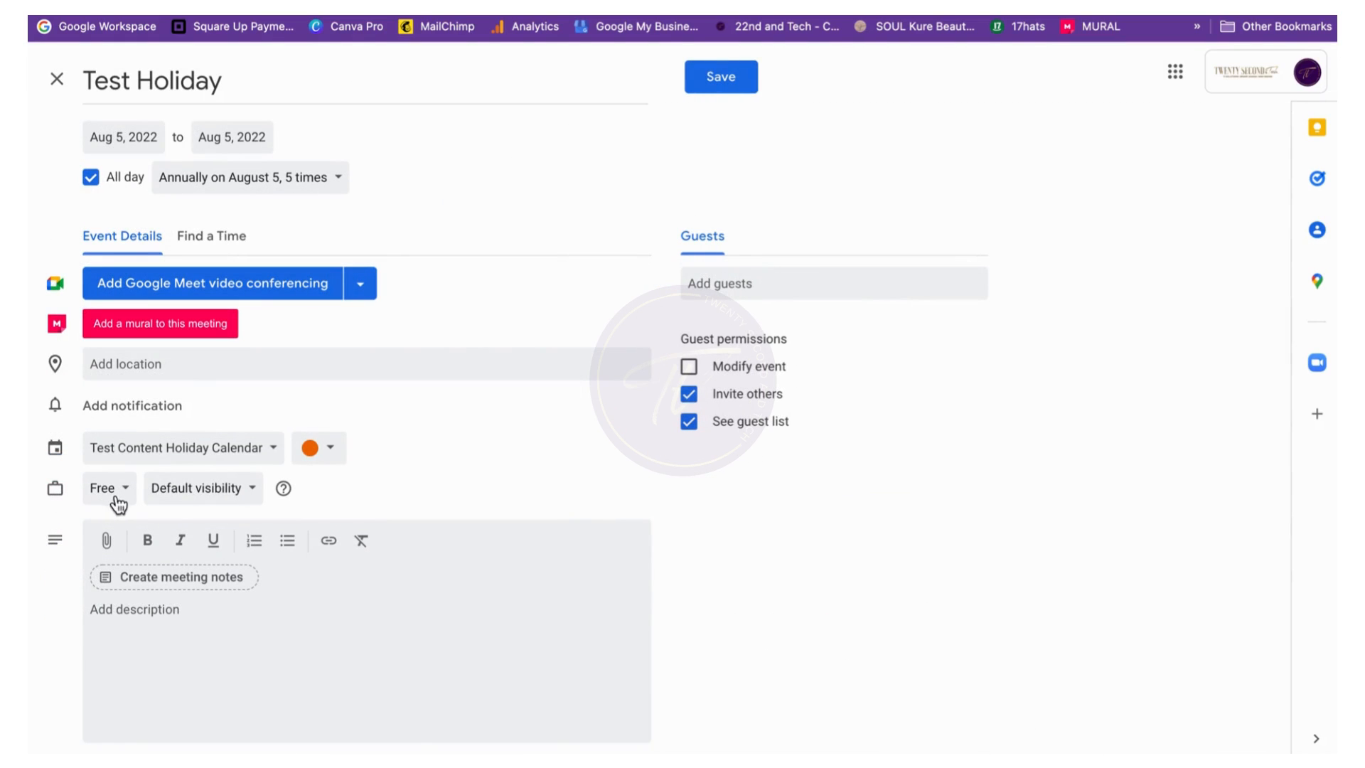
pyautogui.click(107, 609)
pyautogui.write('xxxxx')
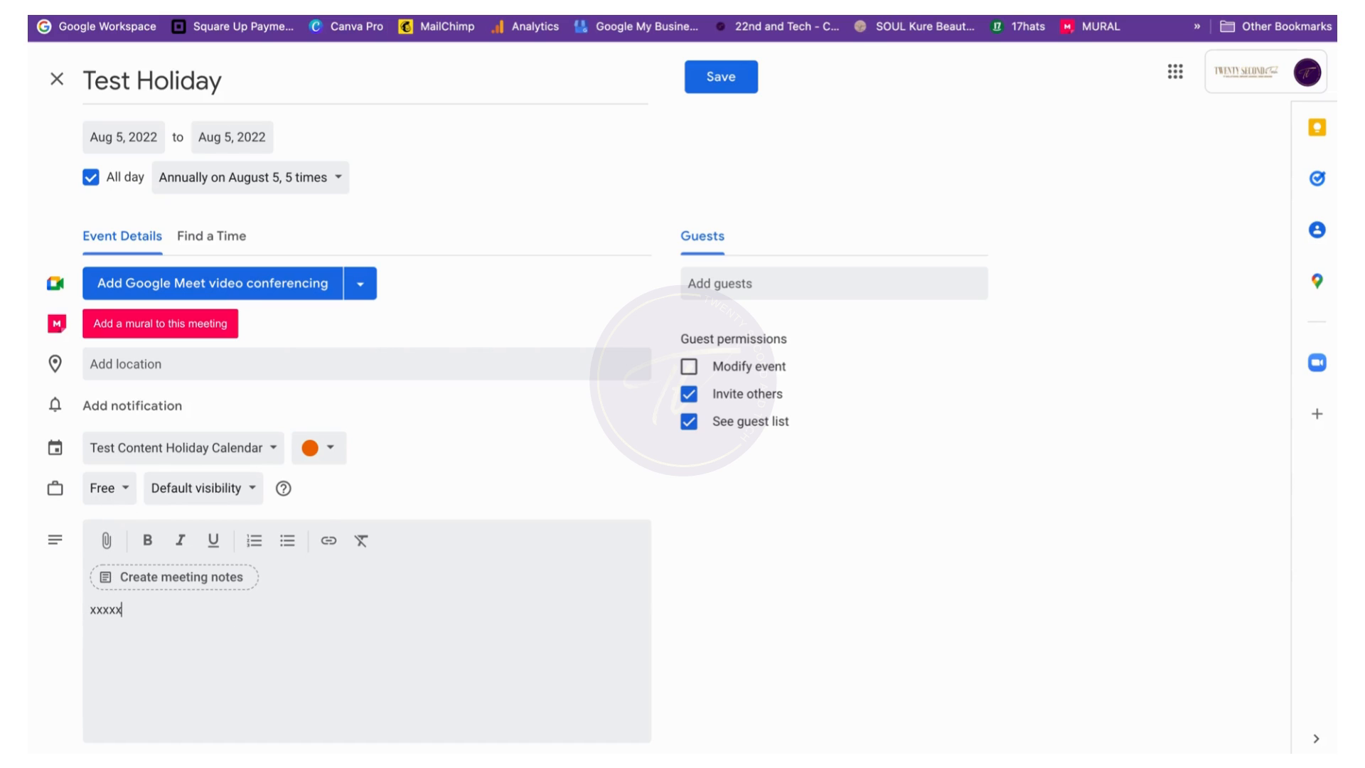
pyautogui.click(689, 394)
pyautogui.click(721, 88)
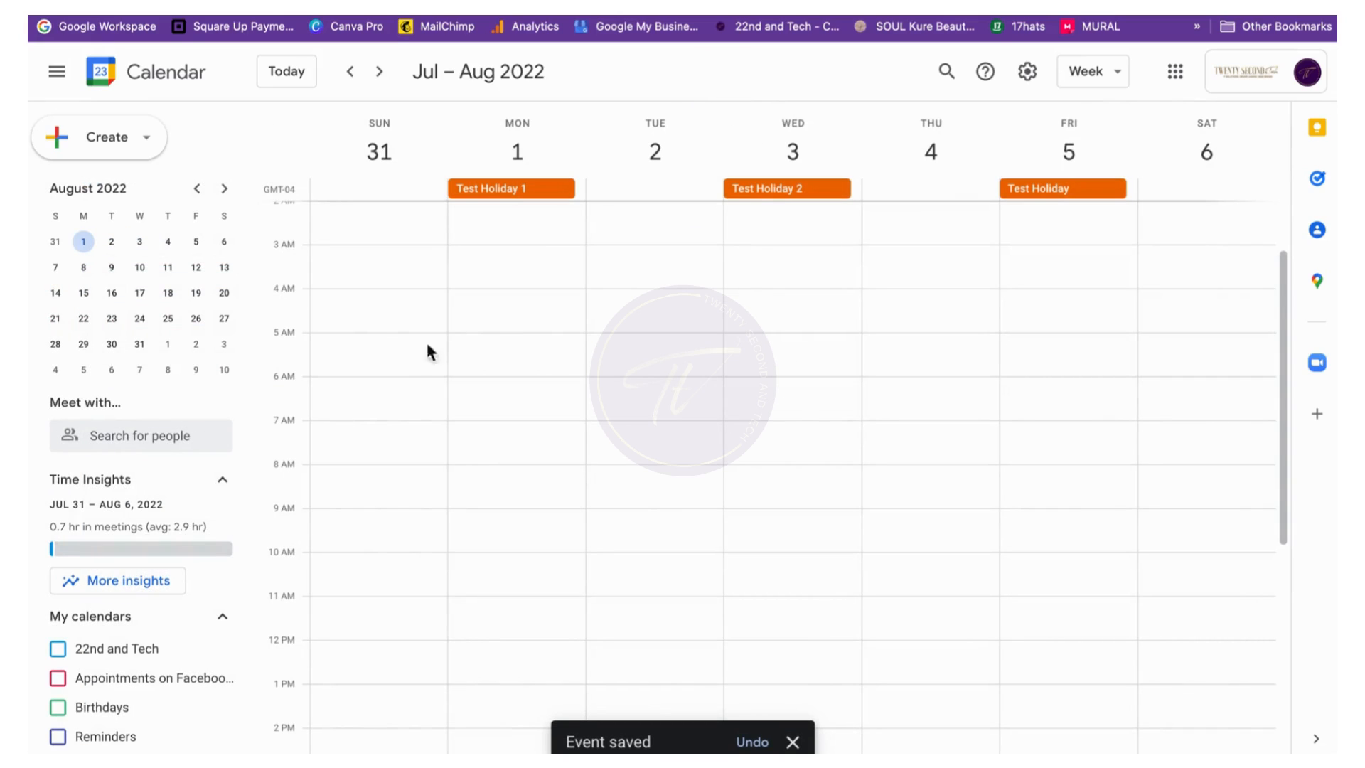
# Give the Test Content Holiday Calendar the custom color with hex value 3c0659 and save it
pyautogui.scroll(-3, 177, 555)
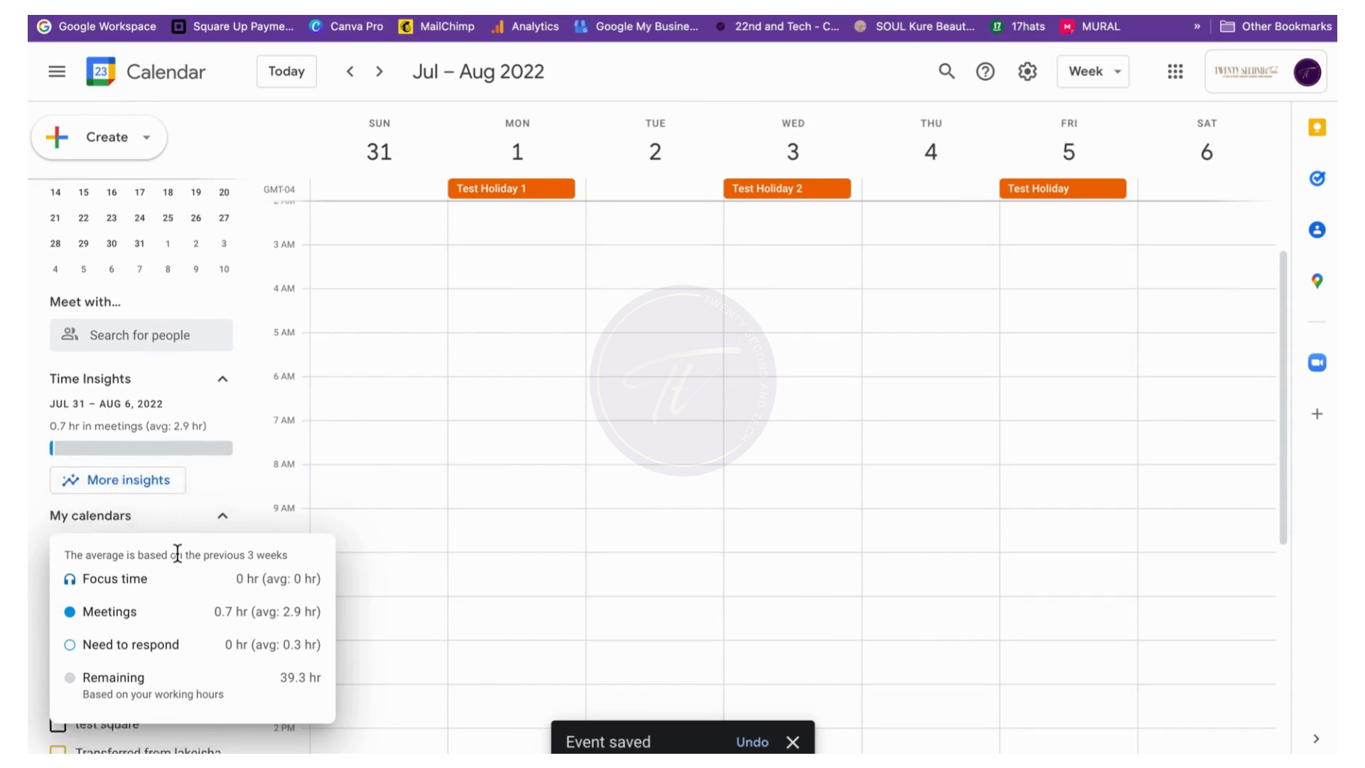
pyautogui.moveTo(246, 636)
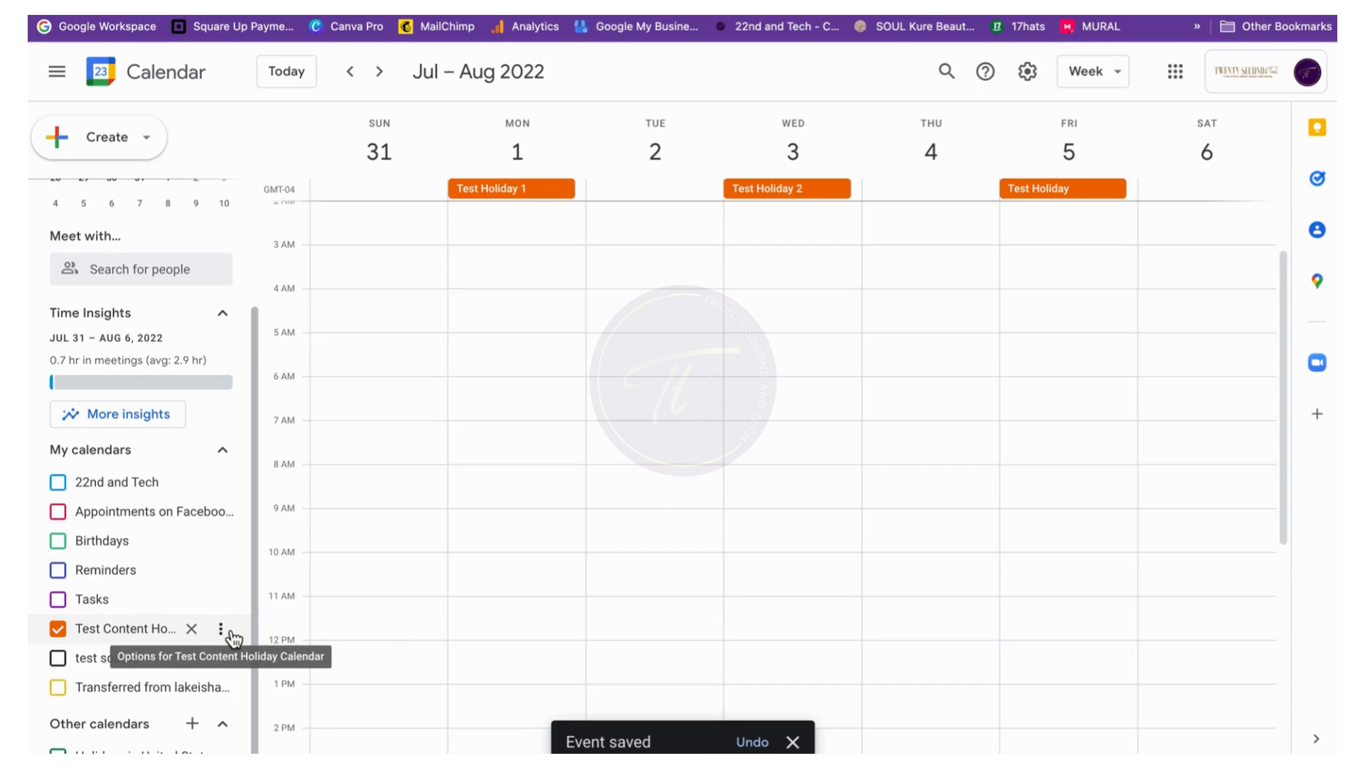
pyautogui.click(226, 630)
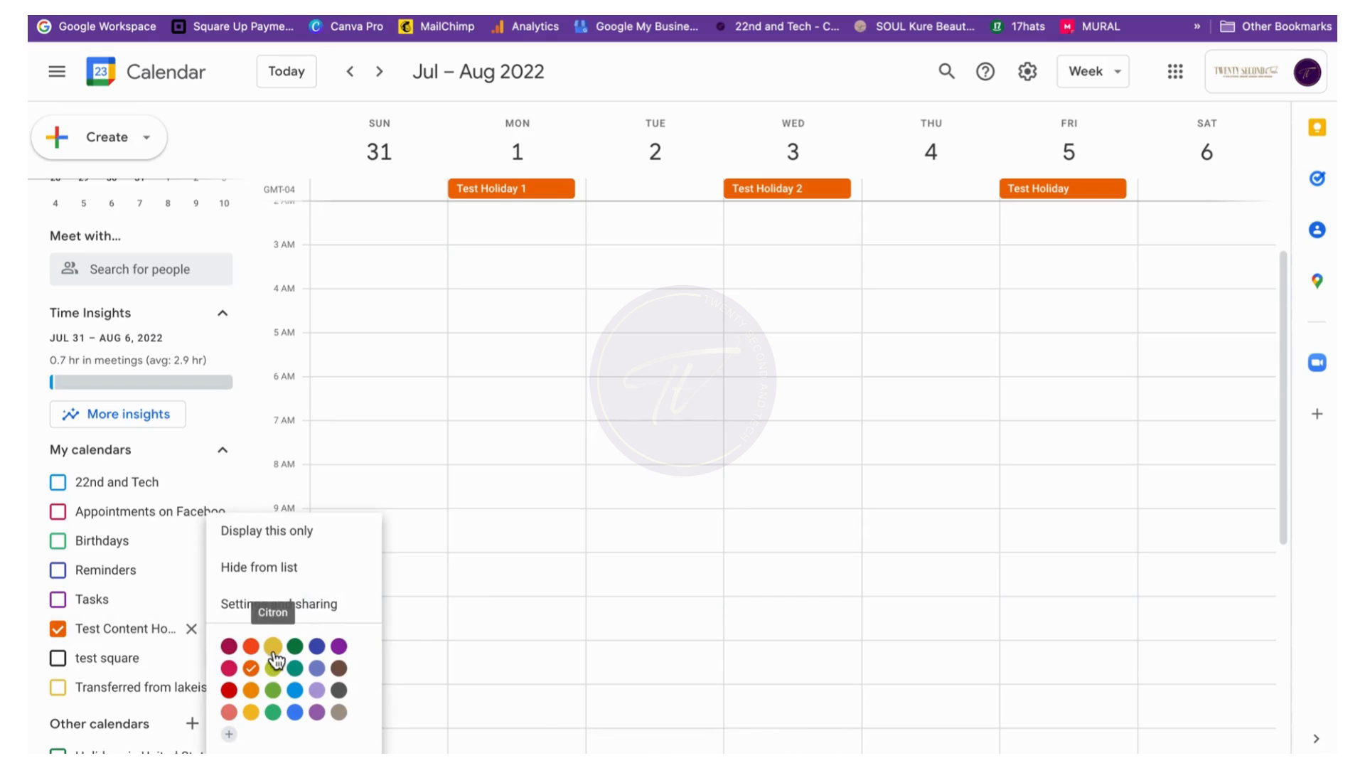
pyautogui.click(229, 734)
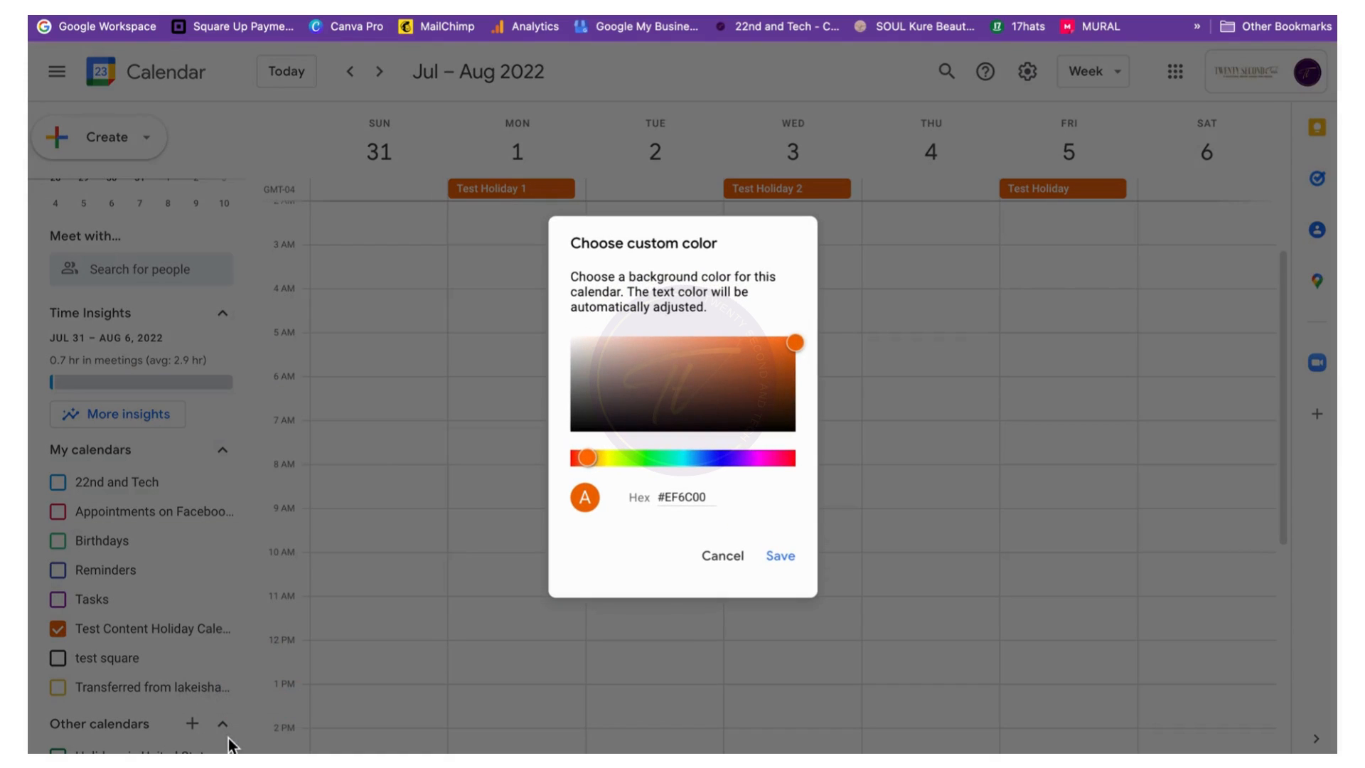
pyautogui.doubleClick(667, 504)
pyautogui.write('3c0659')
pyautogui.click(796, 565)
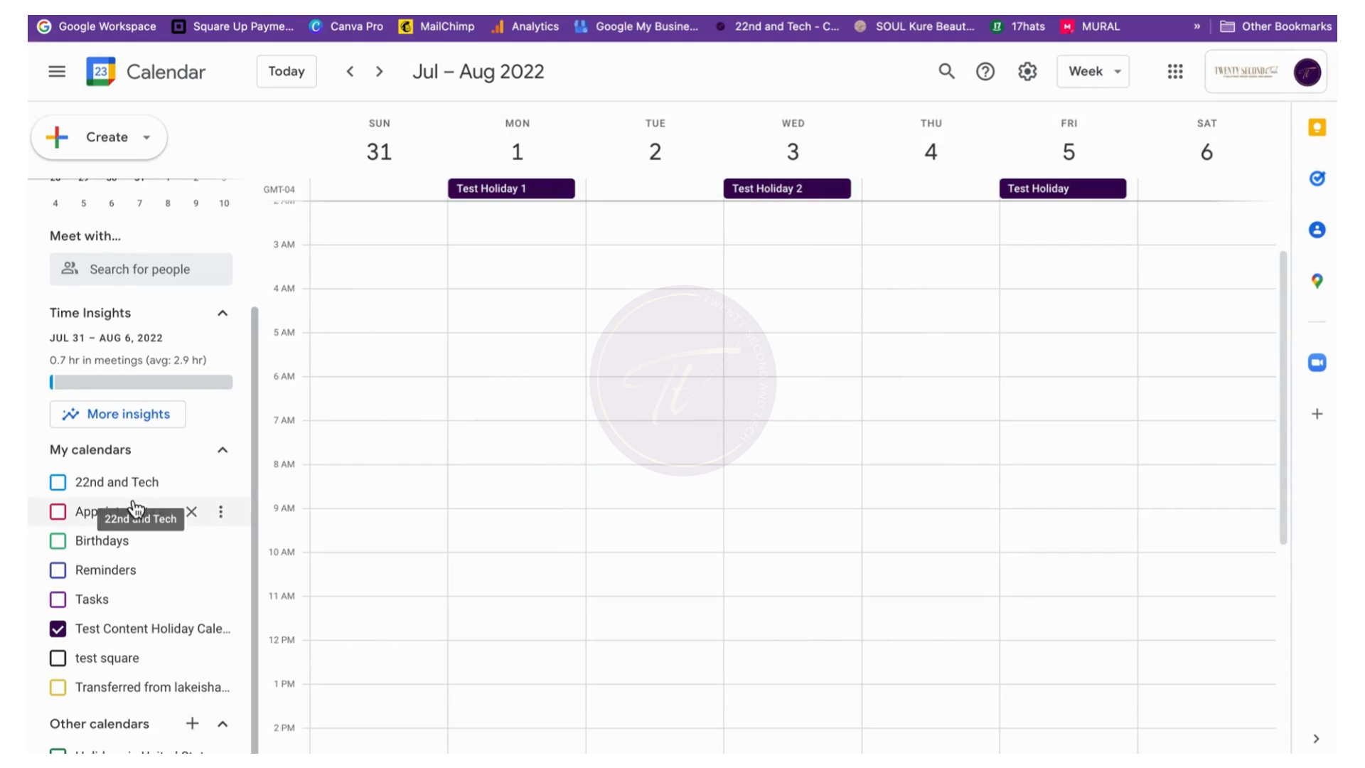
# Copy the shareable link from the Test Content Holiday Calendar's sharing settings
pyautogui.scroll(-1, 138, 503)
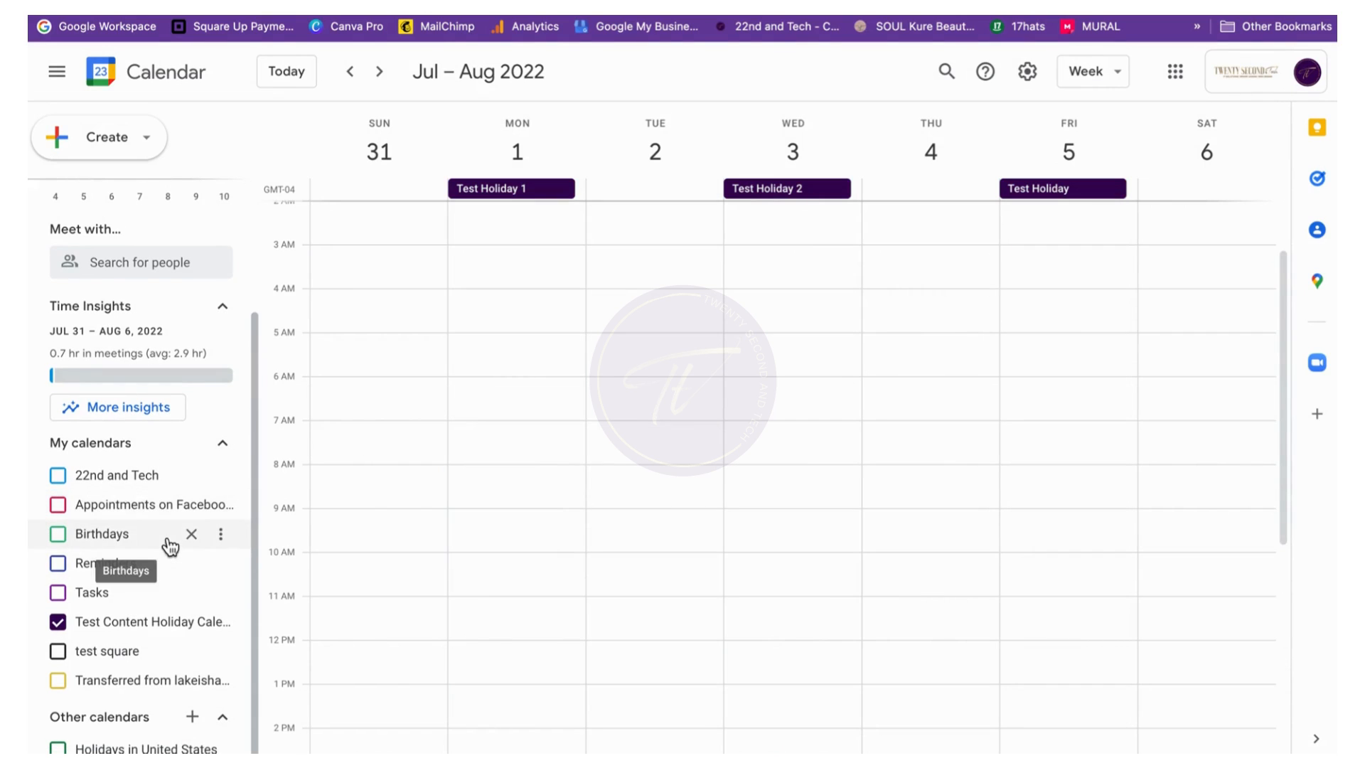
pyautogui.click(221, 622)
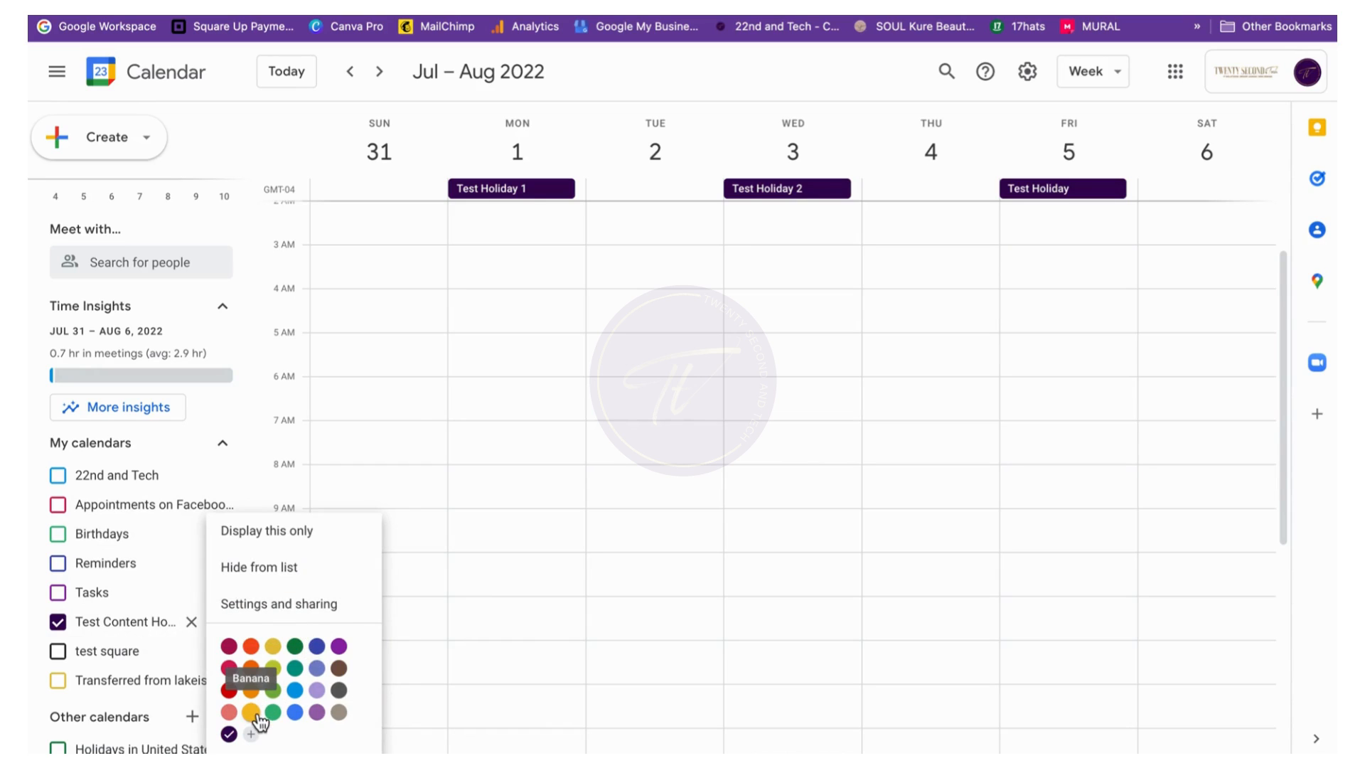
pyautogui.click(305, 610)
pyautogui.scroll(-5, 497, 529)
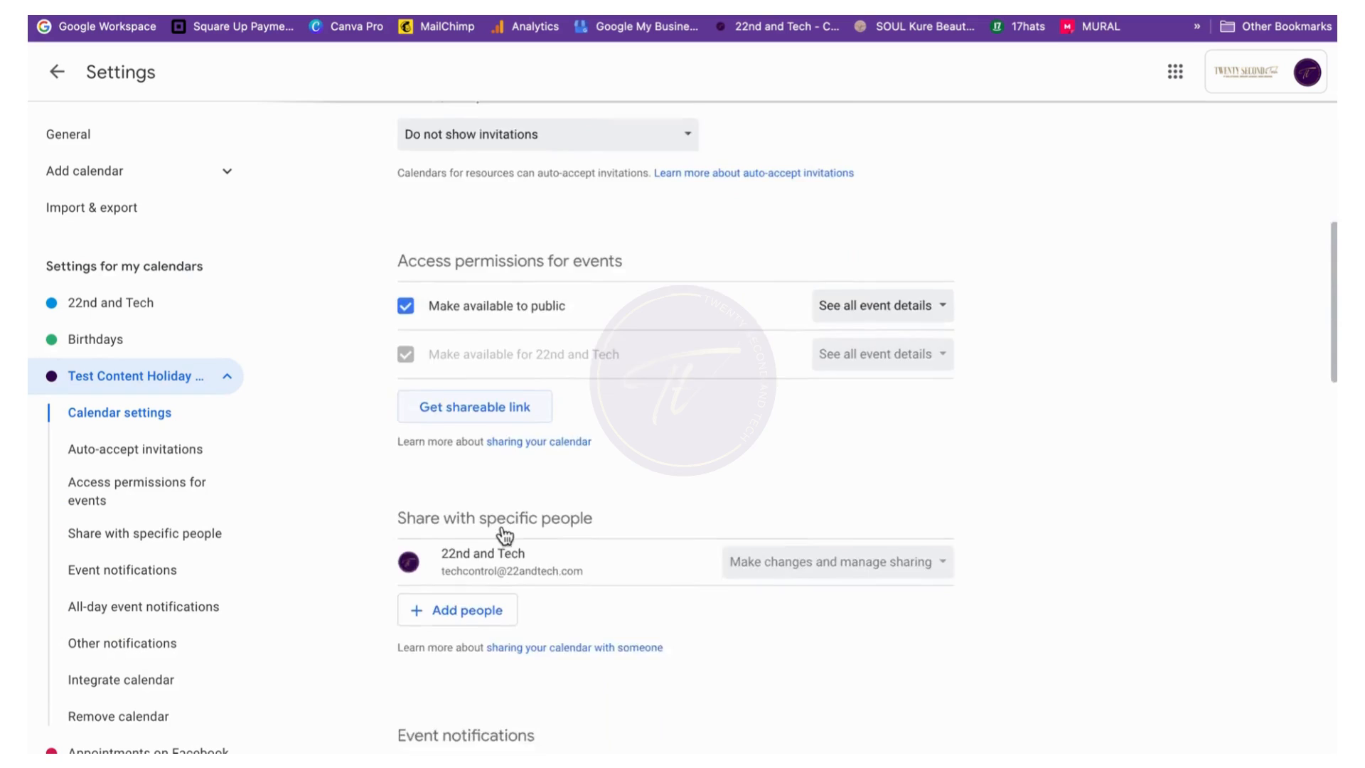
pyautogui.scroll(-3, 504, 535)
pyautogui.scroll(2, 499, 531)
pyautogui.click(542, 356)
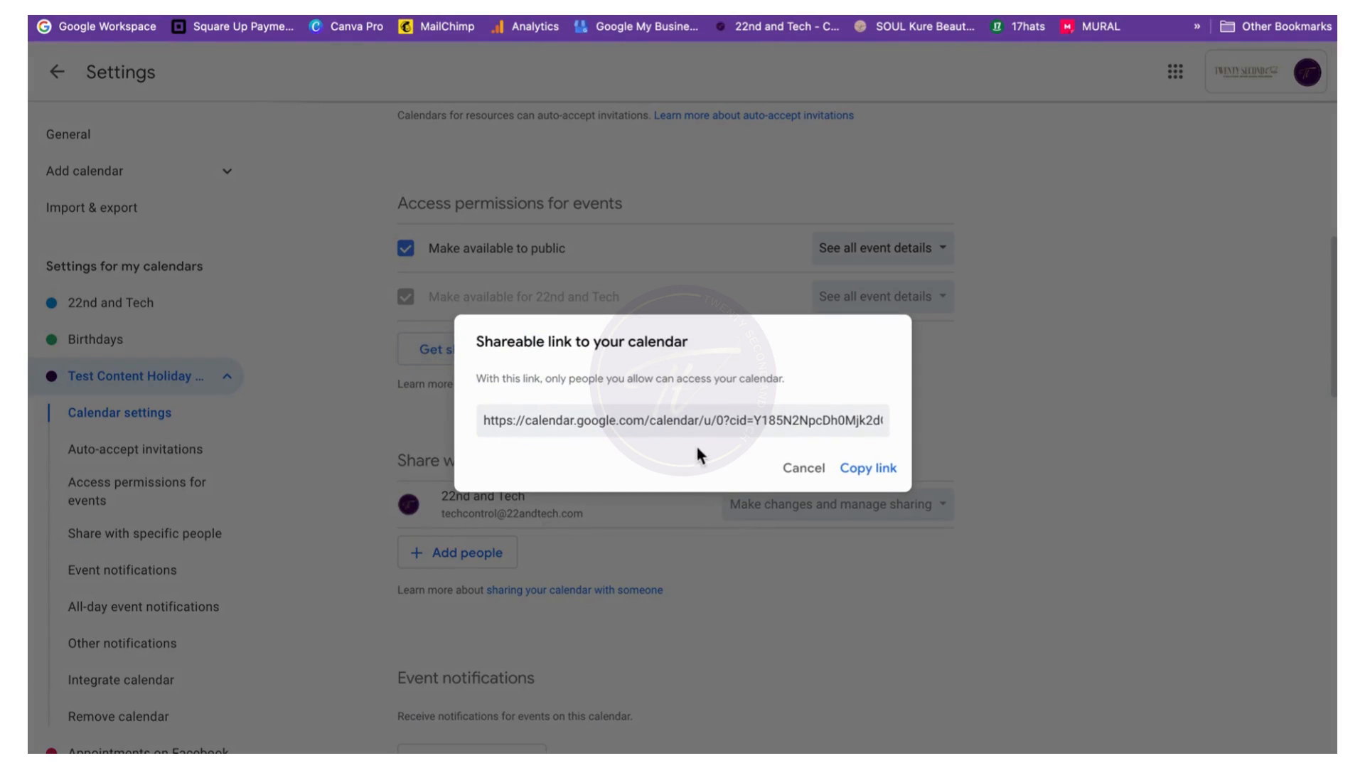
pyautogui.click(888, 478)
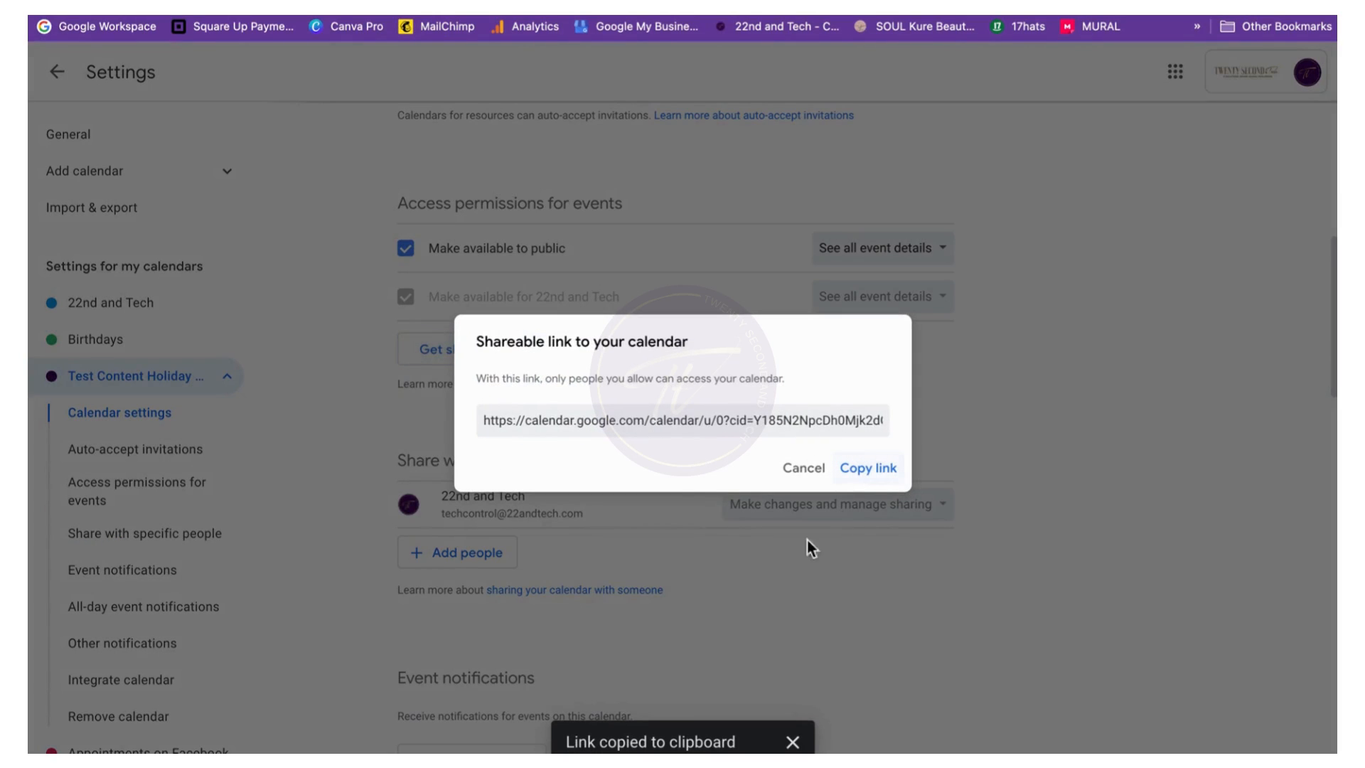
# Add the shared Test Content Holiday Calendar to the second account's calendars and show the week of August 1, 2022
pyautogui.moveTo(503, 746)
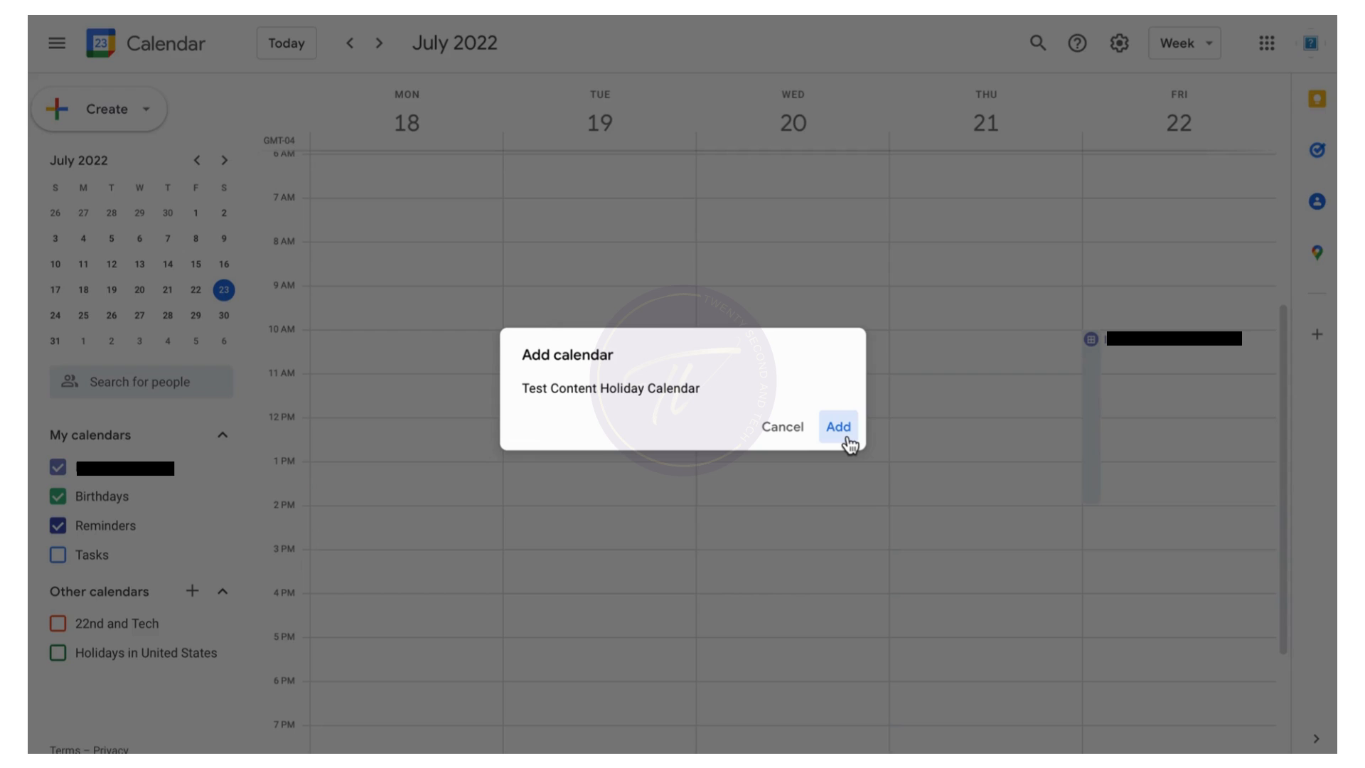
pyautogui.click(838, 427)
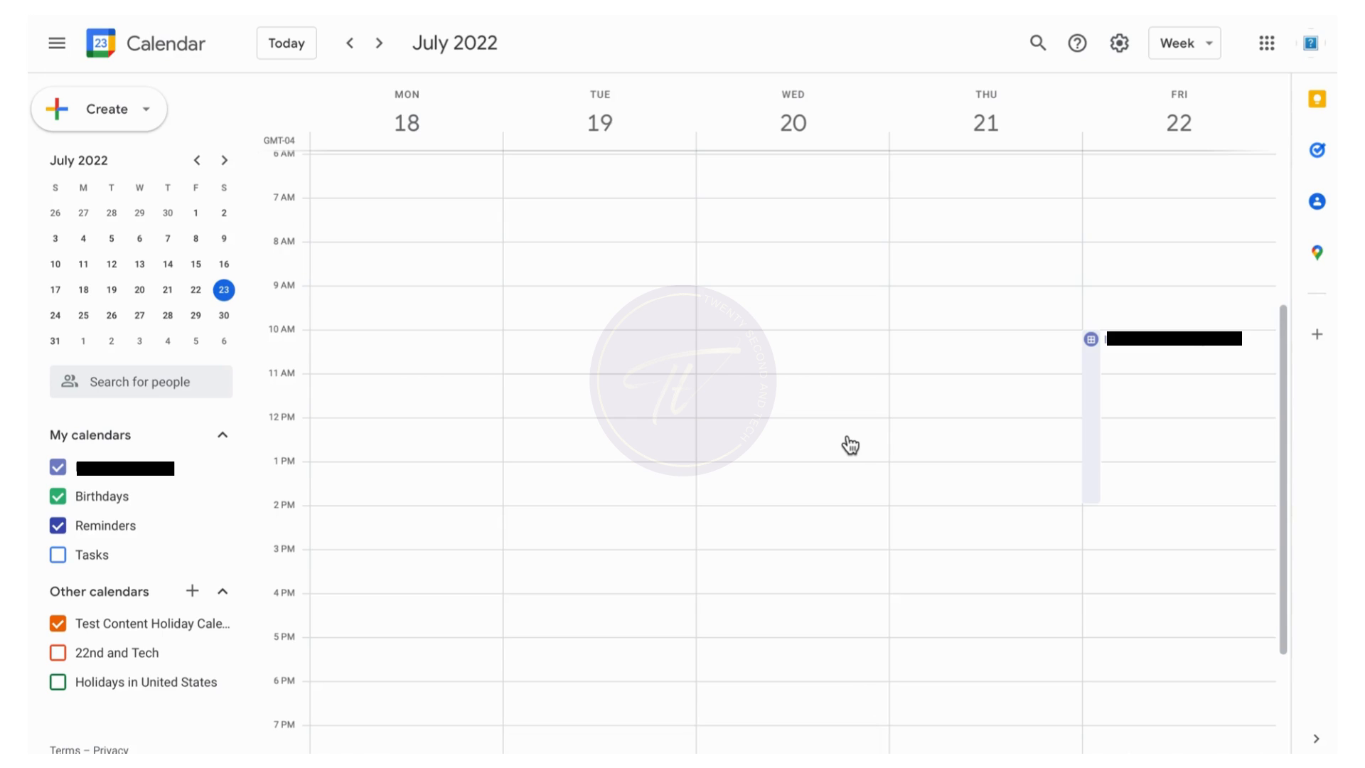
pyautogui.click(83, 342)
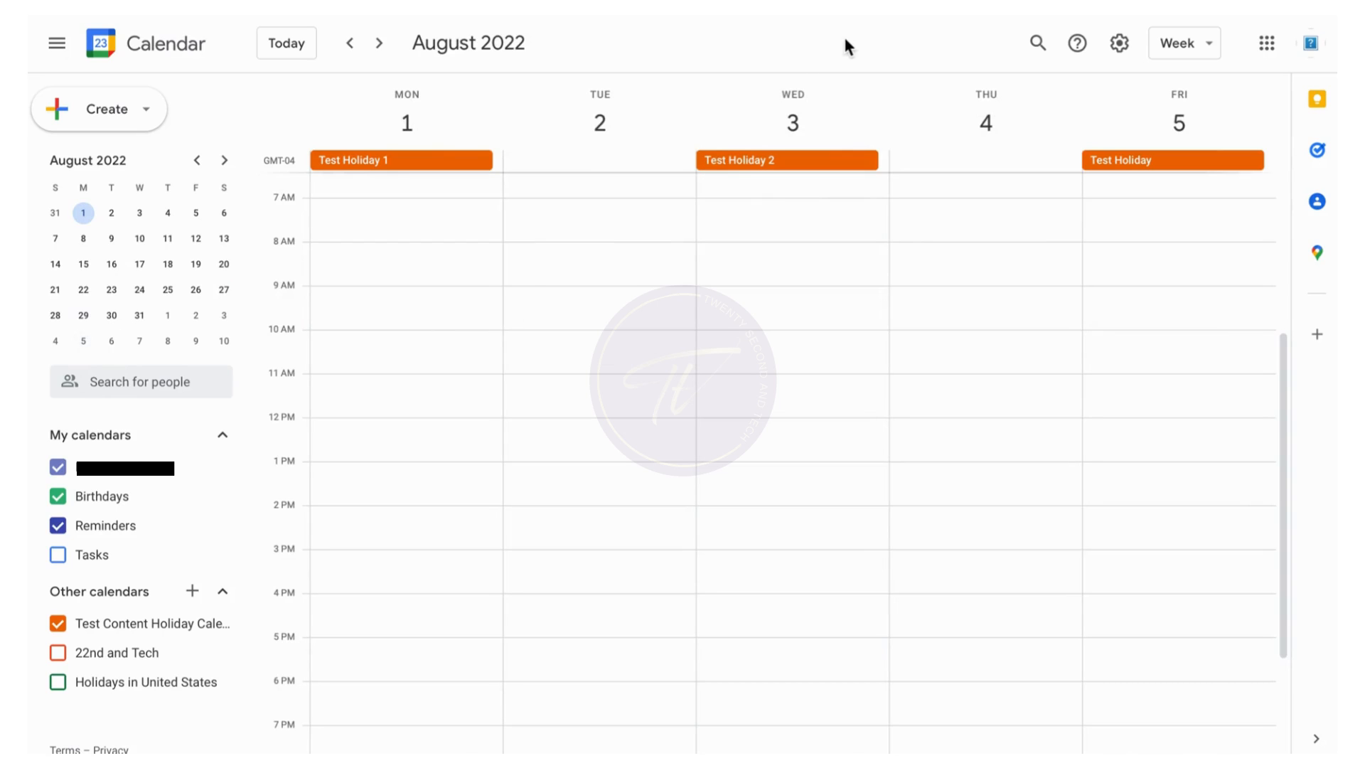